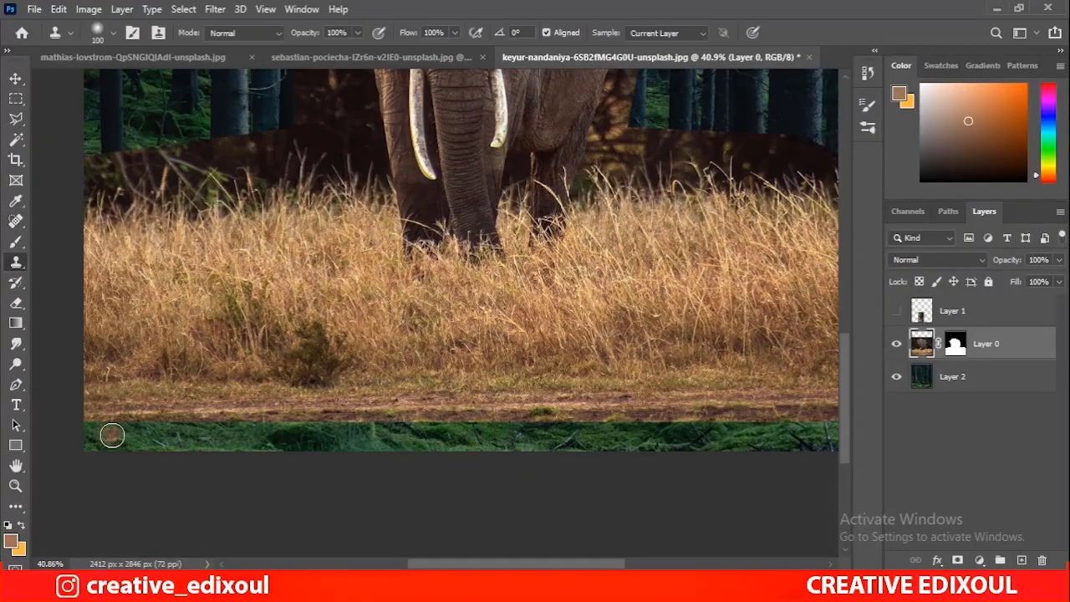
# Clone brown dirt texture over the green grass strip at the bottom of the photo.
pyautogui.moveTo(112, 435); pyautogui.dragTo(201, 415)
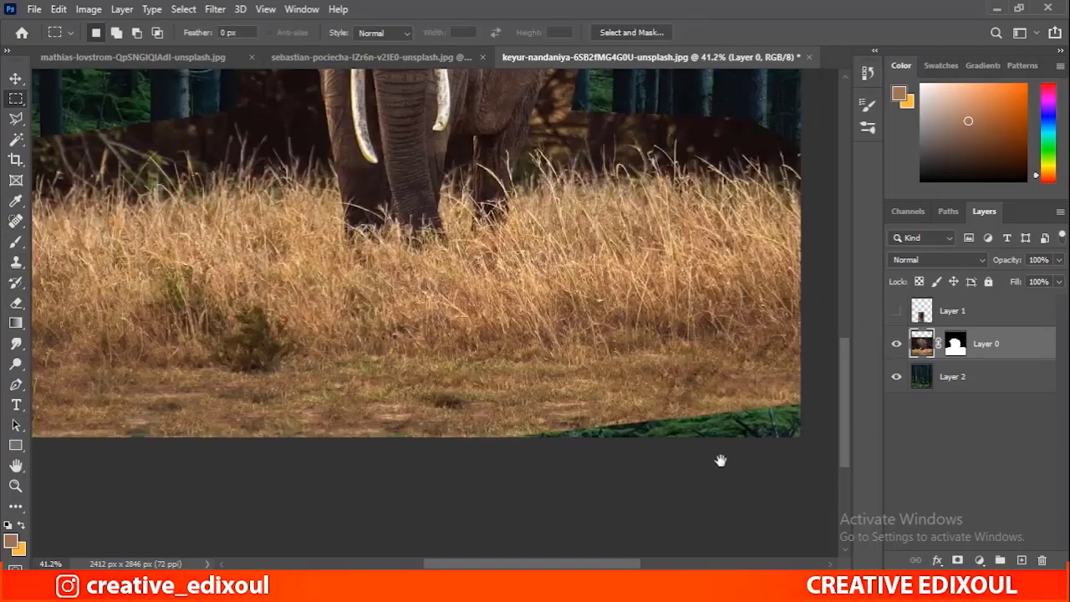
# Patch over the leftover green at the bottom and lasso the hooded person.
pyautogui.moveTo(717, 459); pyautogui.dragTo(272, 301)
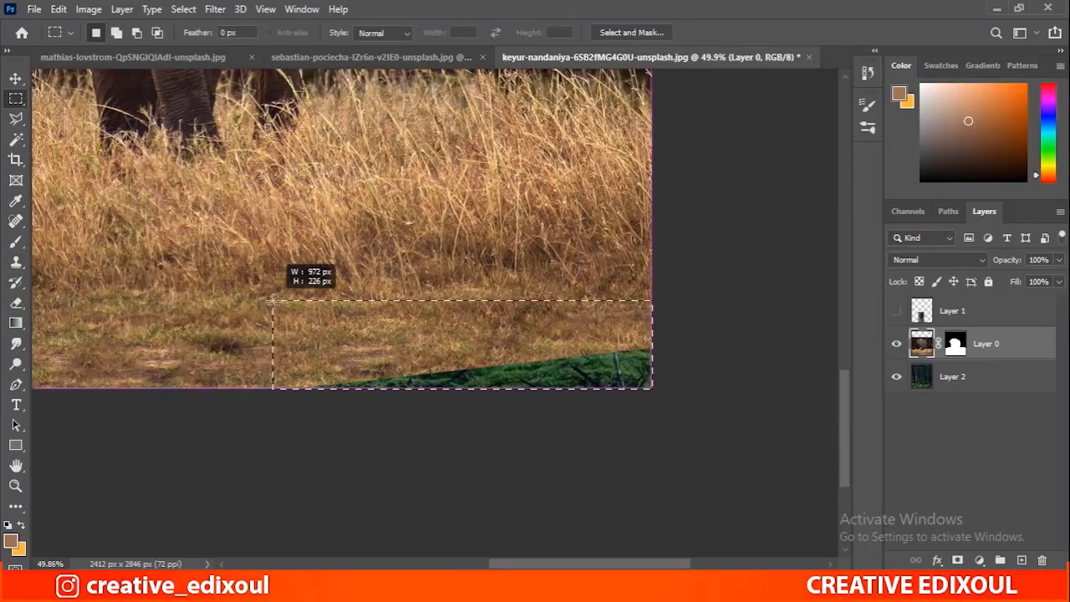
pyautogui.click(772, 39)
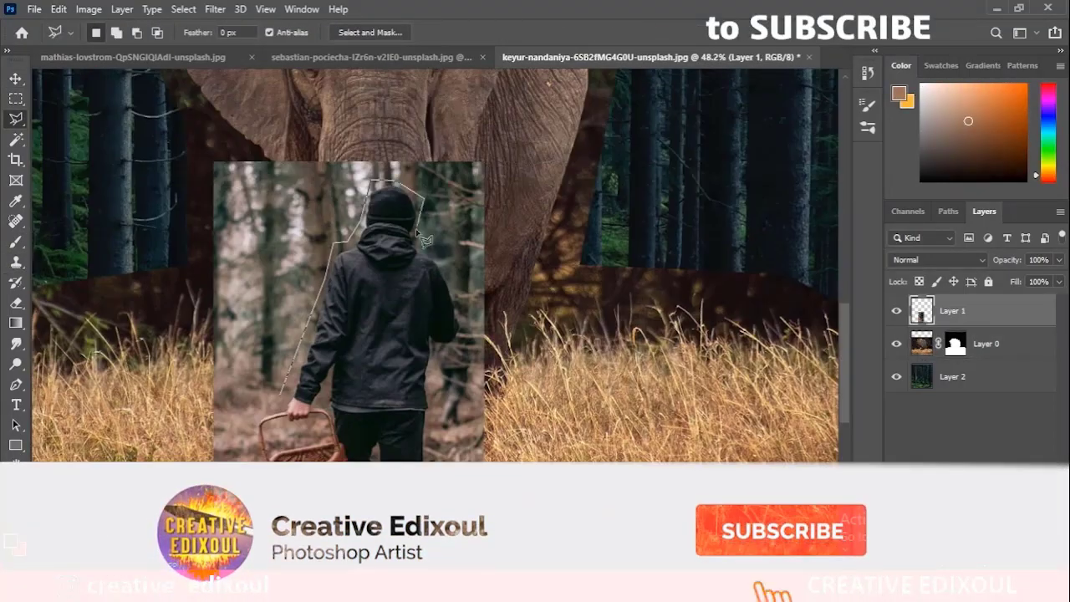
pyautogui.moveTo(436, 559); pyautogui.dragTo(470, 391)
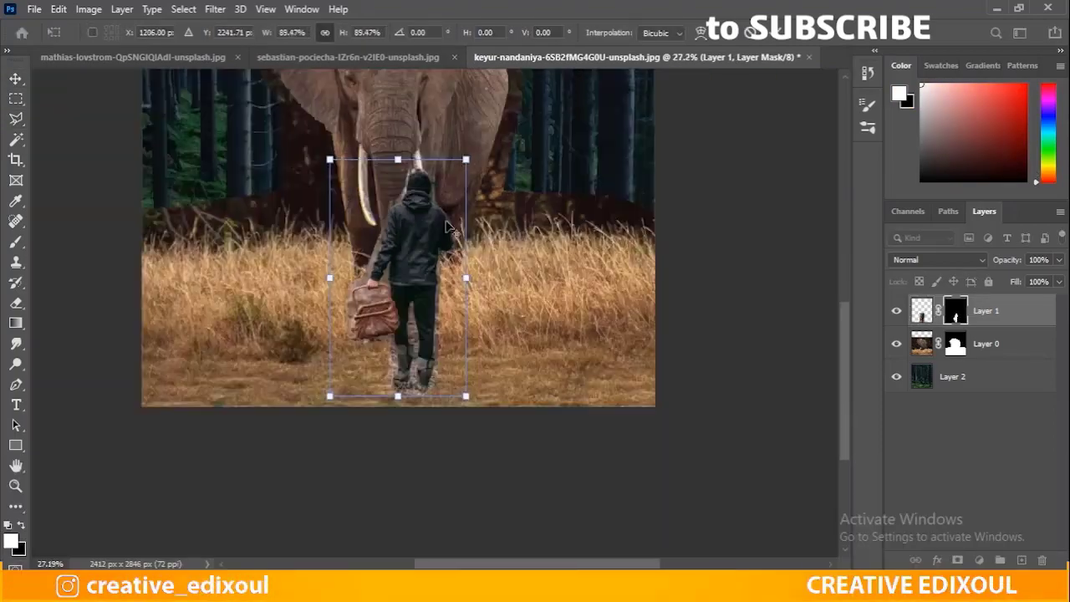
# Commit the scaled-down person positioned in front of the elephant.
pyautogui.hotkey('ctrl', '0')
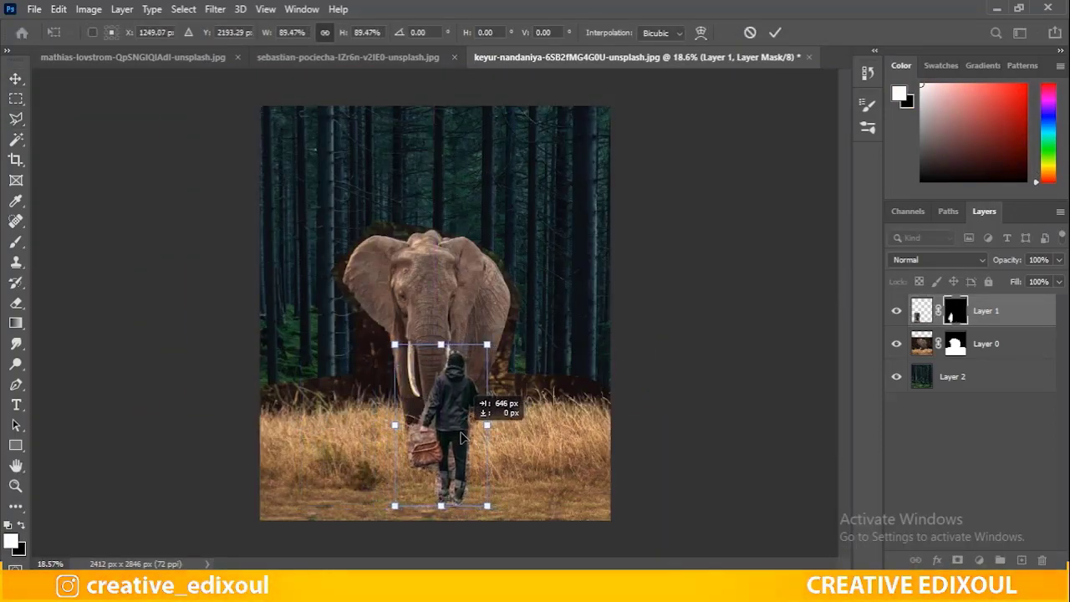
pyautogui.press('Return')
pyautogui.scroll(3, 468, 402)
pyautogui.scroll(-1, 485, 359)
pyautogui.scroll(3, 502, 335)
pyautogui.scroll(-4, 509, 320)
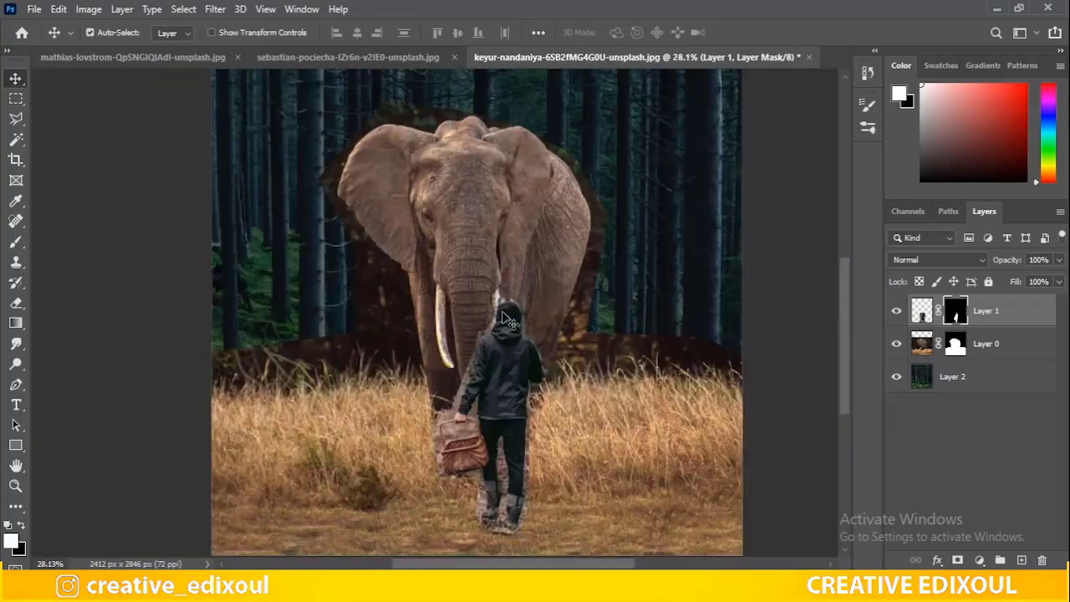
# Add a clipped Curves layer that darkens the elephant, reshaping its red, blue and RGB curves.
pyautogui.click(897, 310)
pyautogui.moveTo(851, 205); pyautogui.dragTo(867, 270)
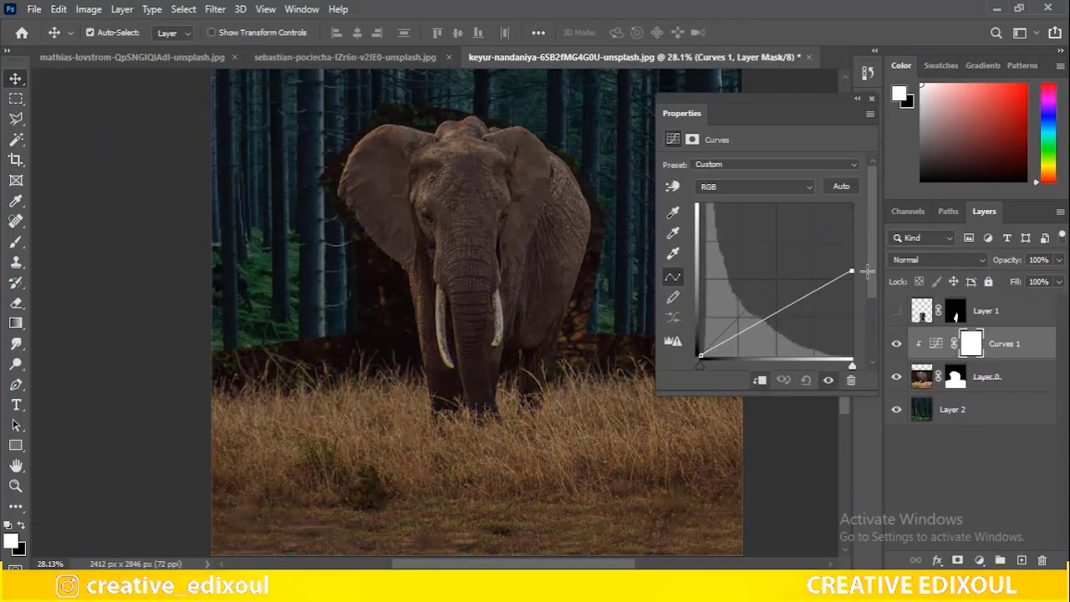
pyautogui.hotkey('alt', '3')
pyautogui.hotkey('alt', '5')
pyautogui.hotkey('alt', '2')
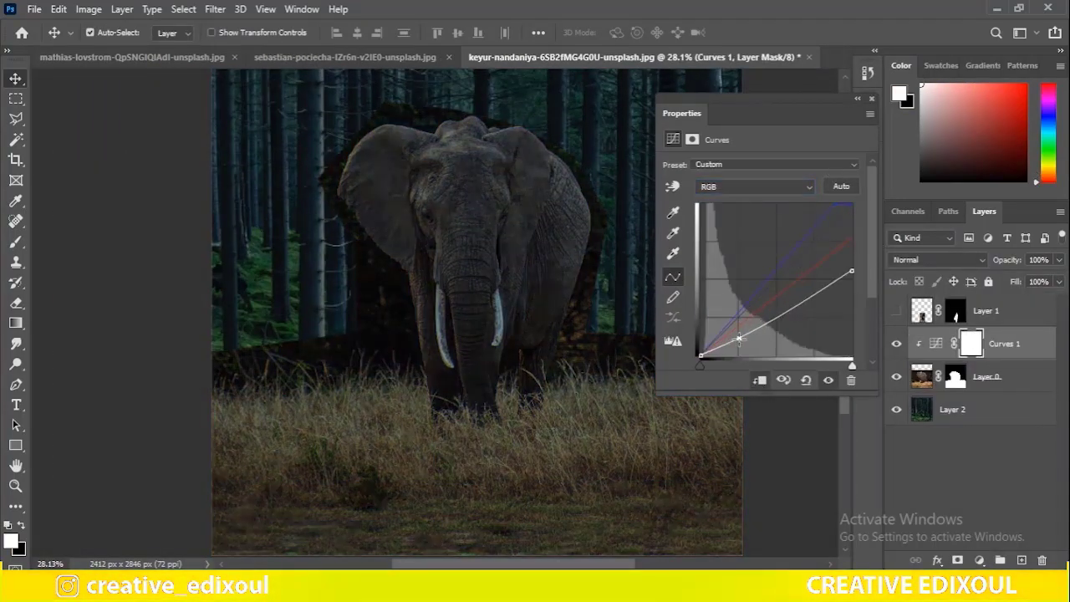
pyautogui.moveTo(776, 326); pyautogui.dragTo(802, 311)
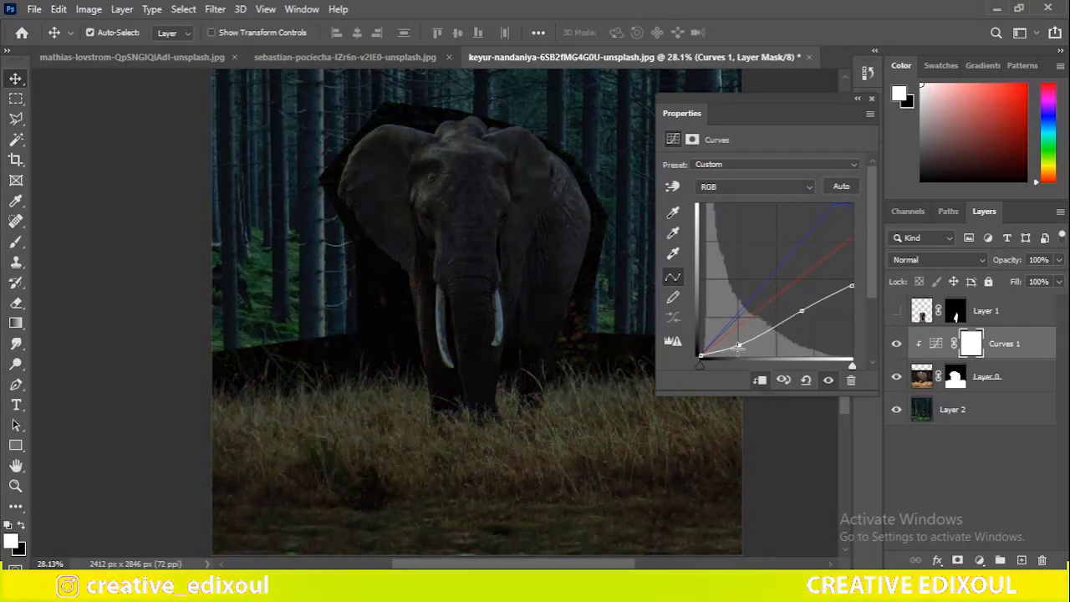
pyautogui.moveTo(738, 345); pyautogui.dragTo(762, 335)
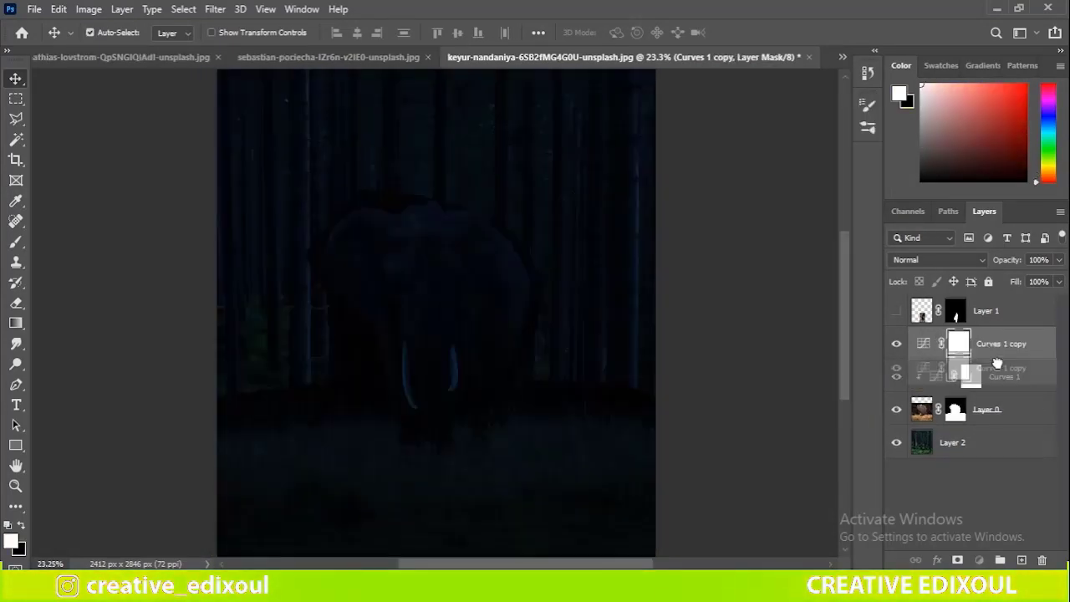
# Move the Curves copy in the layer stack and zoom in on the elephant's tusk edge.
pyautogui.moveTo(793, 266); pyautogui.dragTo(861, 265)
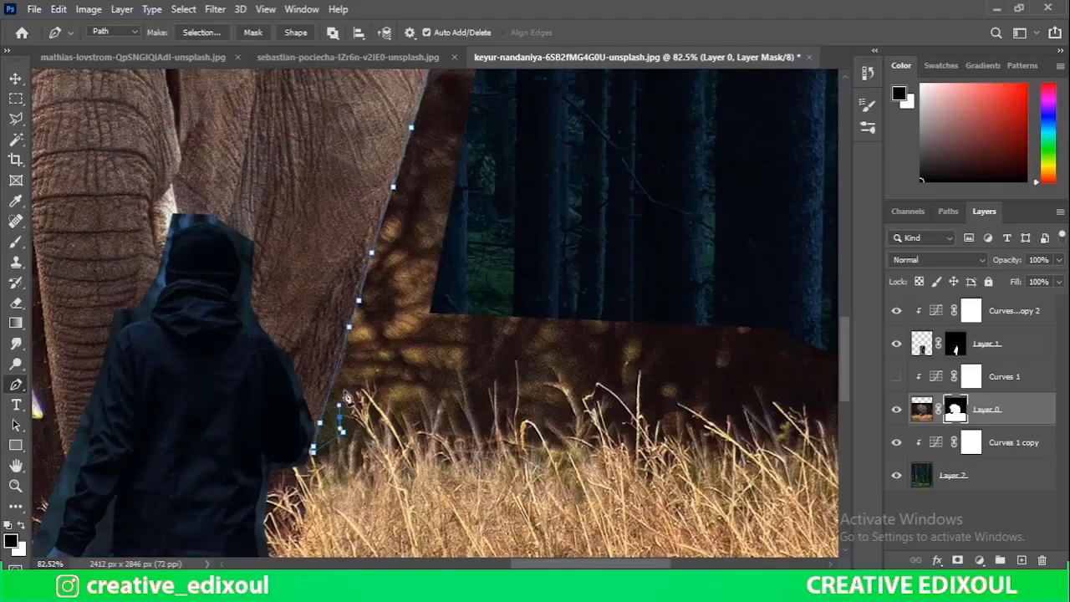
pyautogui.hotkey('ctrl', '1')
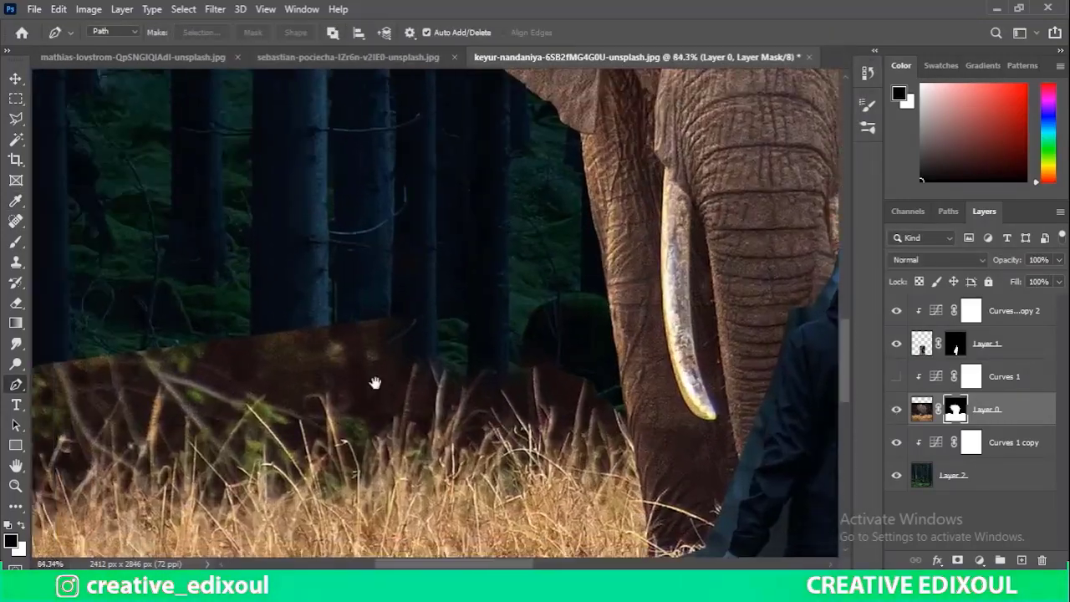
# Choose a spatter grass brush, resize it, and set white as the painting colour.
pyautogui.rightClick(374, 383)
pyautogui.scroll(-5, 513, 443)
pyautogui.press('Return')
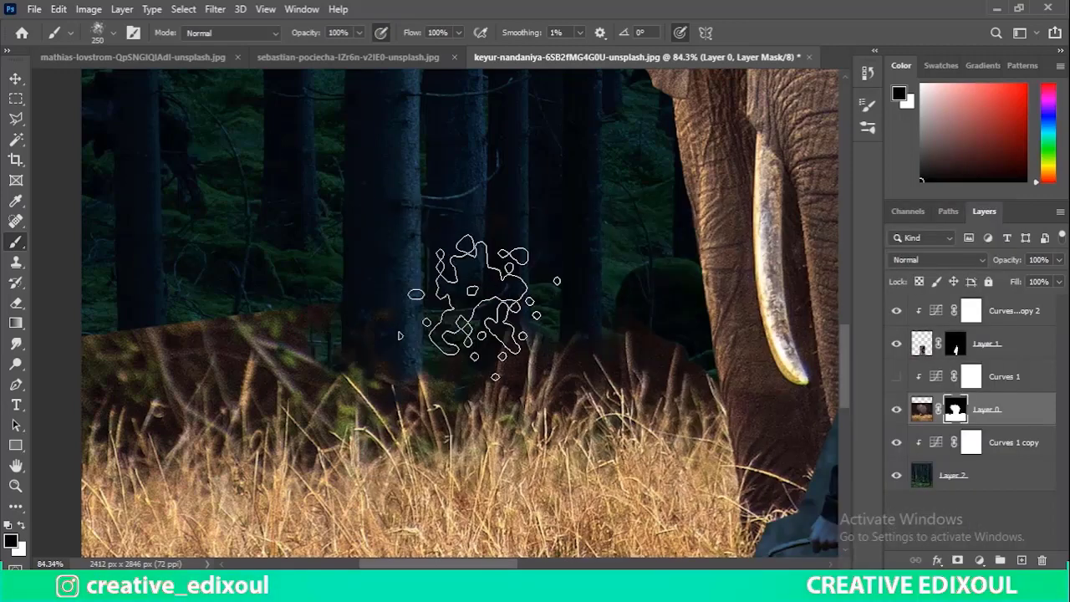
pyautogui.press('[')
pyautogui.press('[')
pyautogui.press('[')
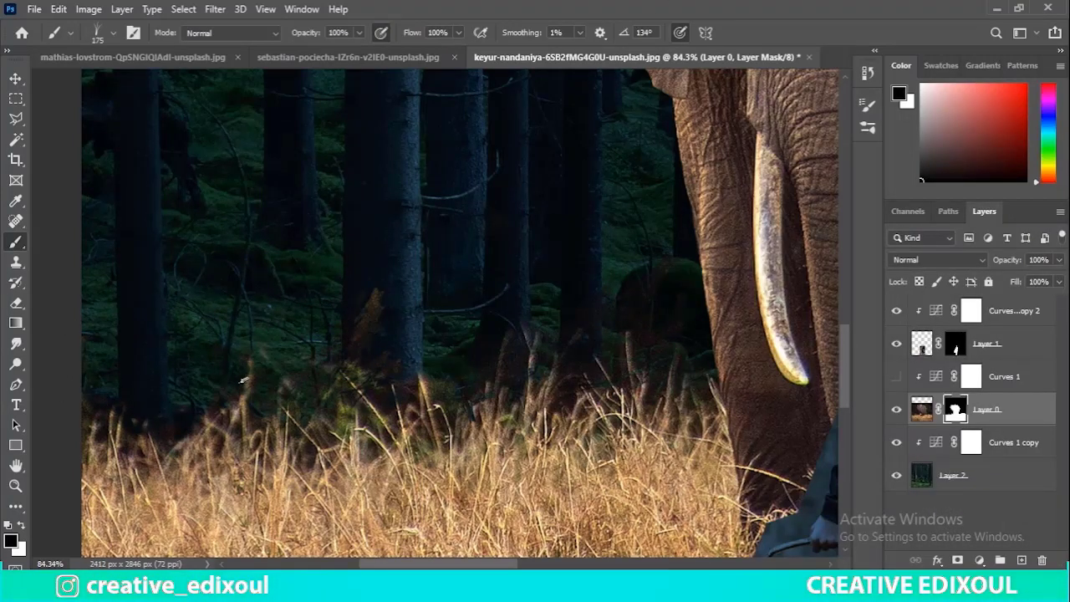
pyautogui.press('x')
pyautogui.scroll(-1, 244, 381)
# Paint grass blades along the forest edge with grass brushes on Layer 0's mask.
pyautogui.rightClick(433, 215)
pyautogui.press('Escape')
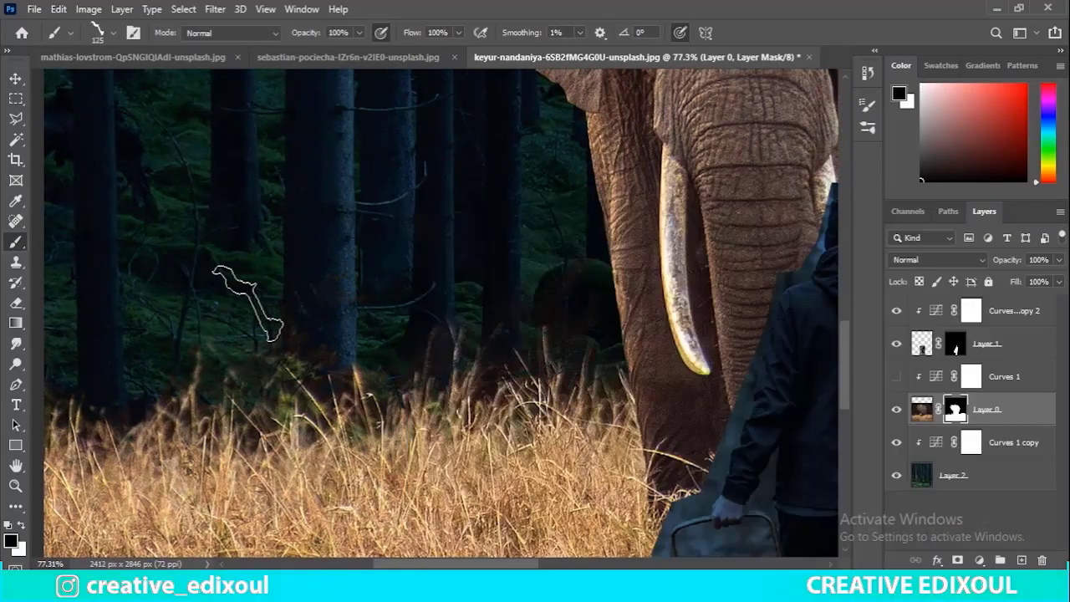
pyautogui.rightClick(310, 243)
pyautogui.press('Escape')
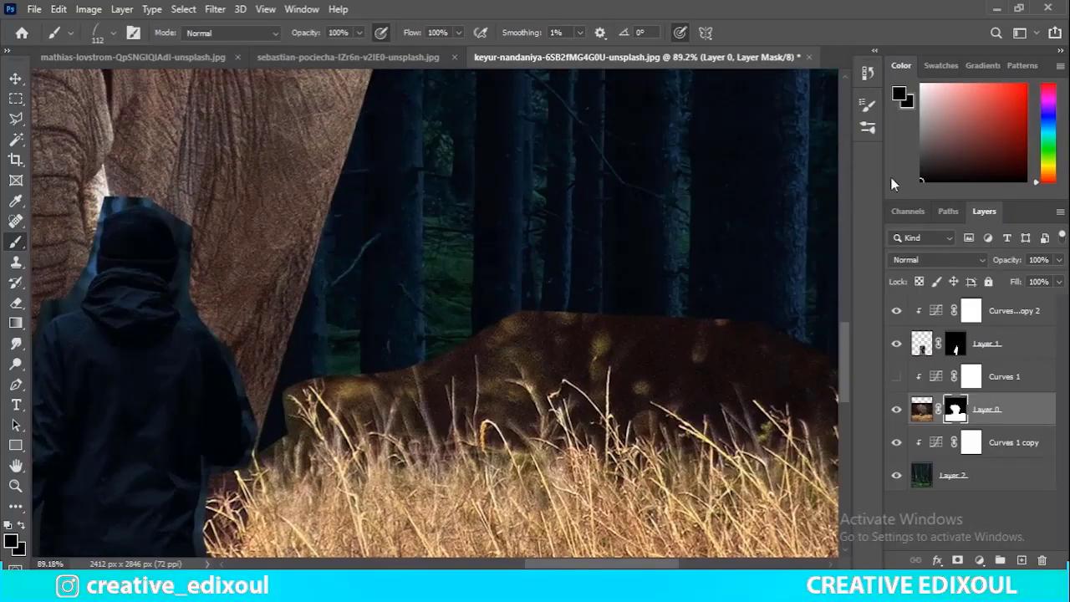
pyautogui.rightClick(419, 189)
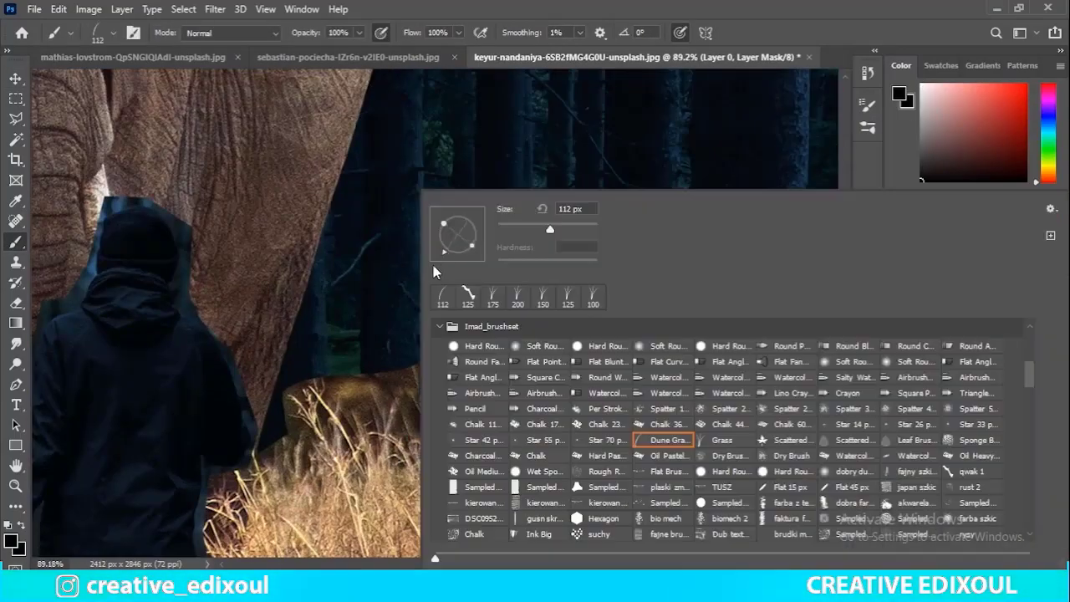
pyautogui.press('Escape')
pyautogui.moveTo(416, 323); pyautogui.dragTo(496, 408)
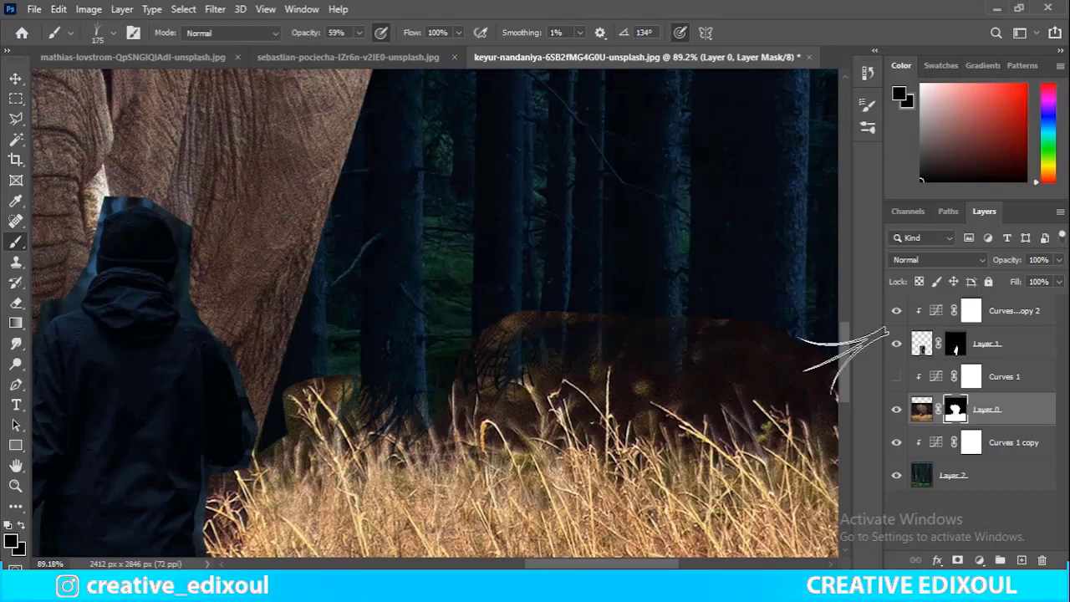
pyautogui.rightClick(844, 360)
pyautogui.press('Escape')
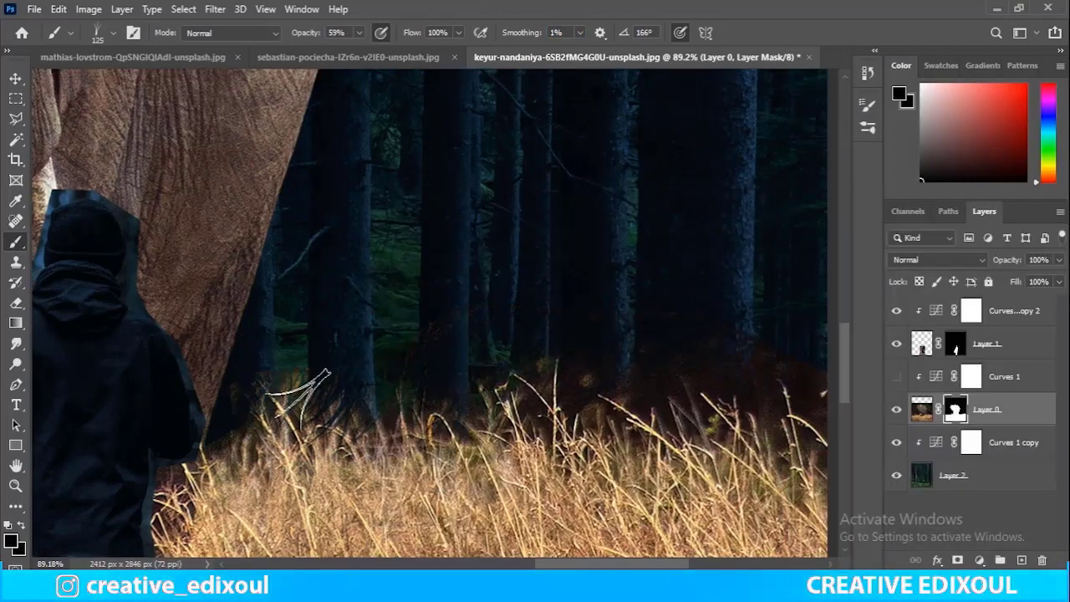
pyautogui.hscroll(3, 649, 368)
pyautogui.hscroll(-3, 640, 372)
# Switch to a soft round brush, fit the image, and add a Hue/Saturation layer.
pyautogui.rightClick(342, 309)
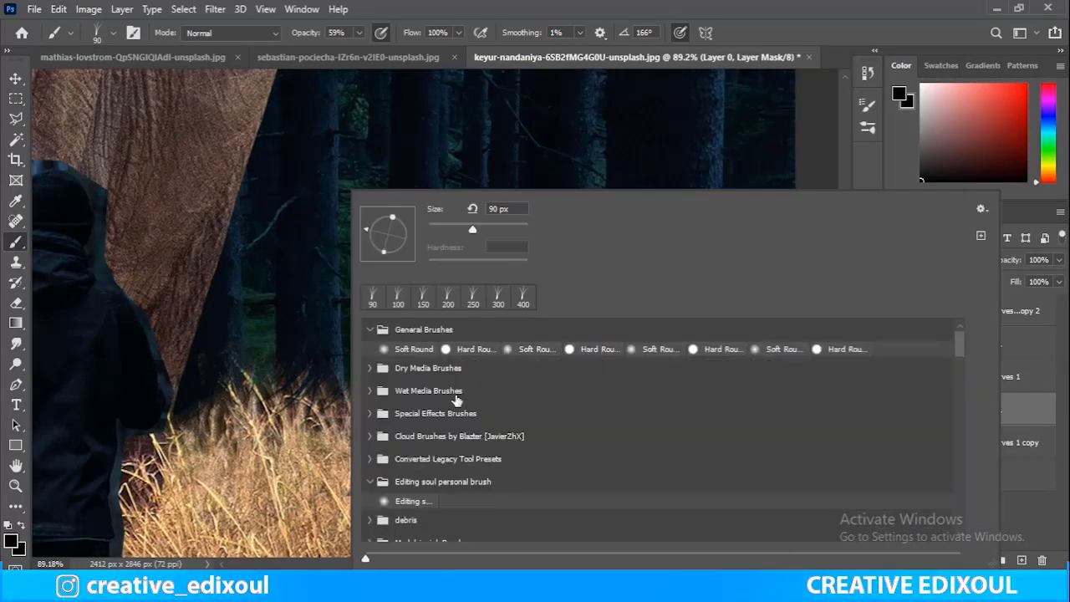
pyautogui.click(411, 349)
pyautogui.press('Escape')
pyautogui.hotkey('ctrl', '0')
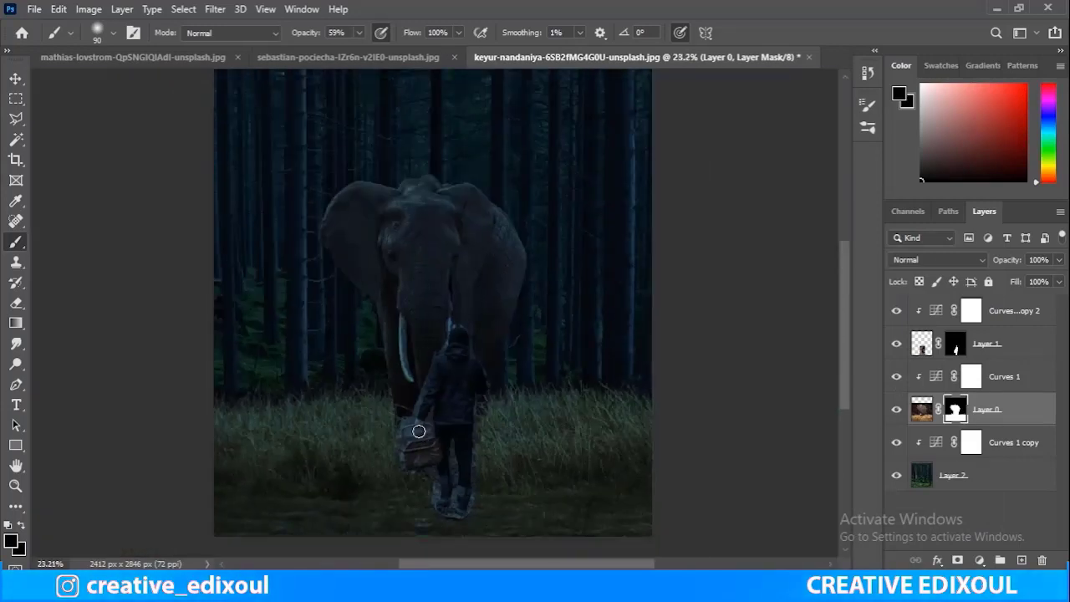
pyautogui.scroll(1, 499, 460)
pyautogui.click(981, 561)
pyautogui.click(988, 412)
# Shift the Yellows hue to +98, re-show Curves 1, and lower saturation to -17.
pyautogui.click(776, 186)
pyautogui.click(719, 216)
pyautogui.moveTo(760, 226); pyautogui.dragTo(825, 229)
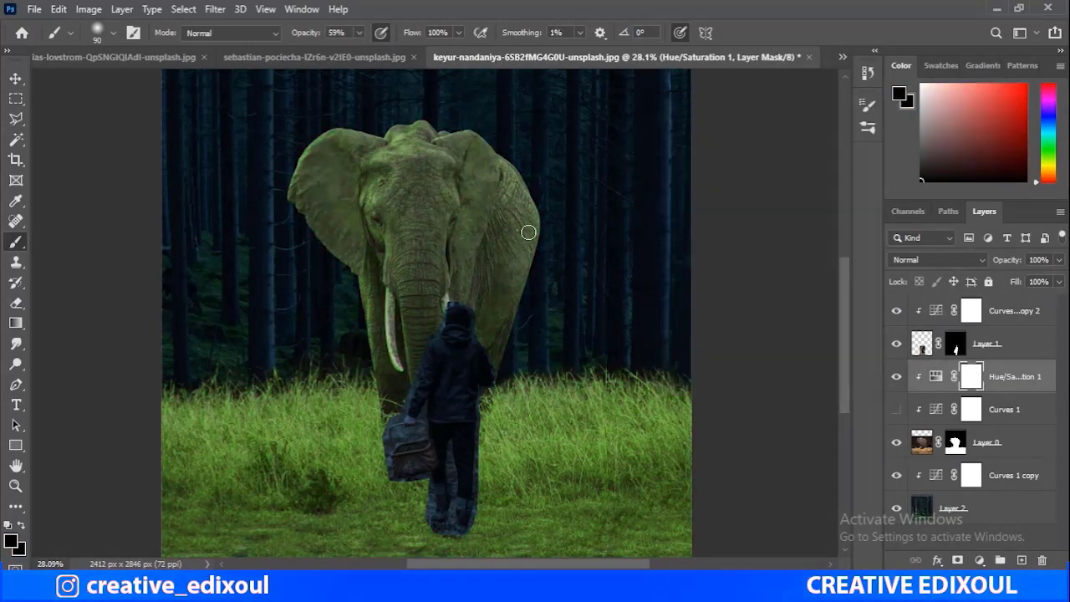
pyautogui.click(896, 409)
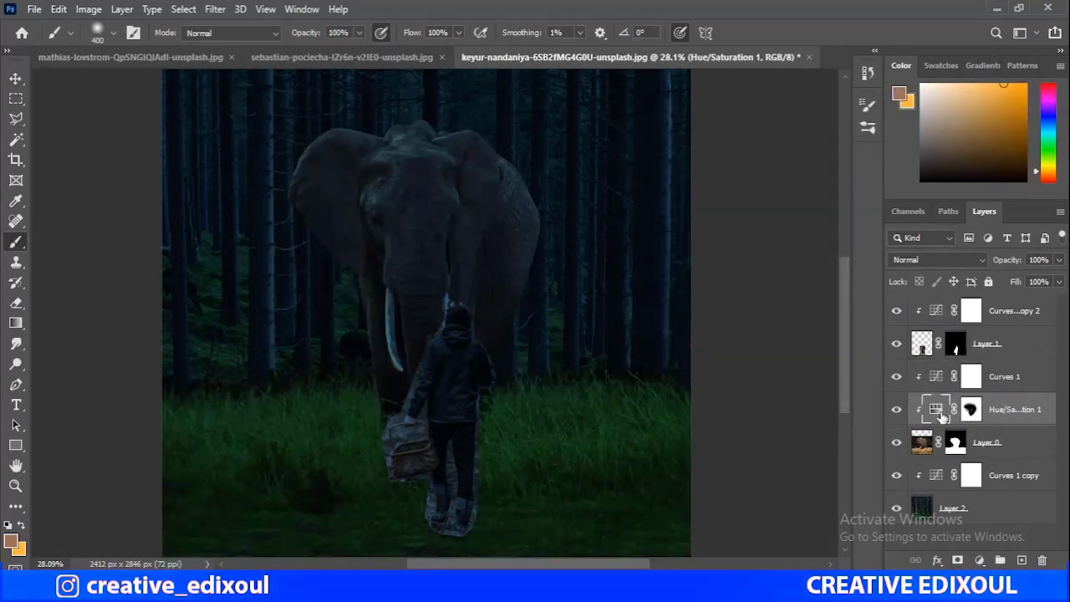
pyautogui.doubleClick(937, 409)
pyautogui.moveTo(794, 255); pyautogui.dragTo(745, 255)
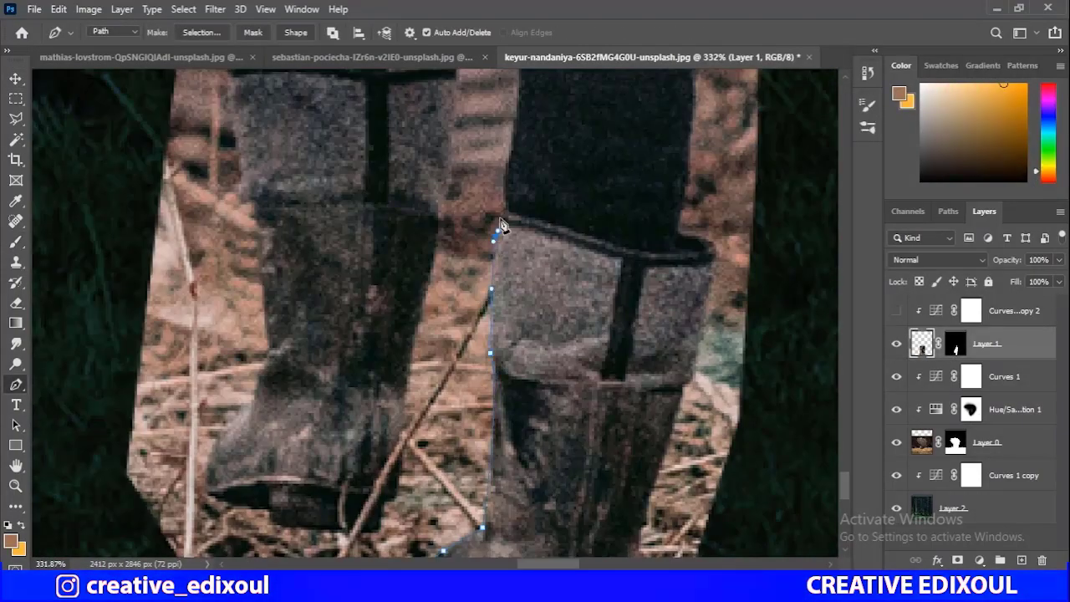
# Start a Pen path around the hooded person with a curved point under the basket.
pyautogui.scroll(2, 500, 224)
pyautogui.scroll(2, 456, 285)
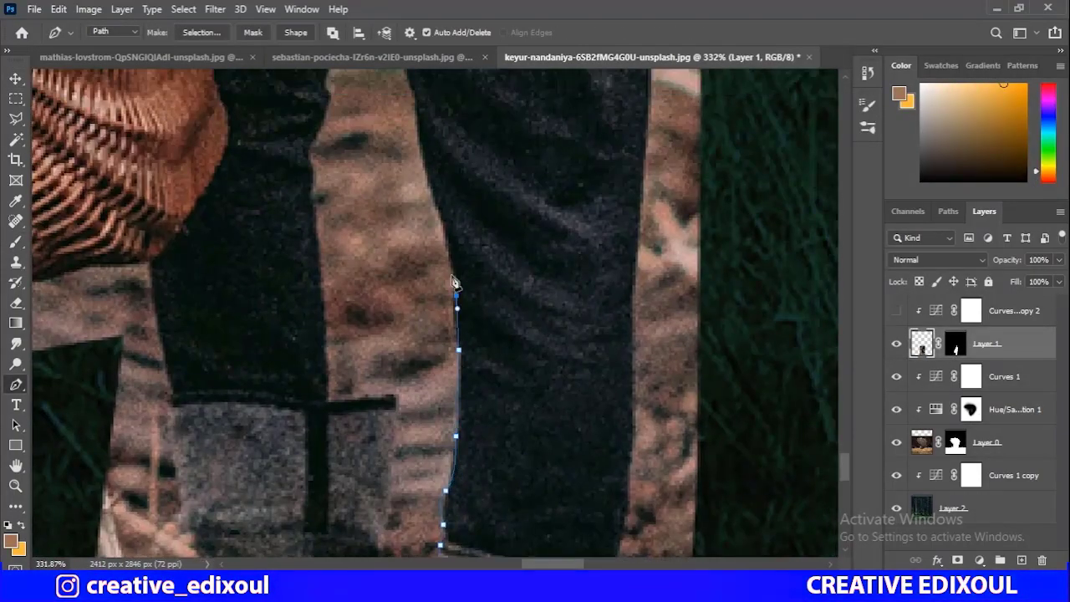
pyautogui.scroll(2, 439, 215)
pyautogui.scroll(2, 407, 125)
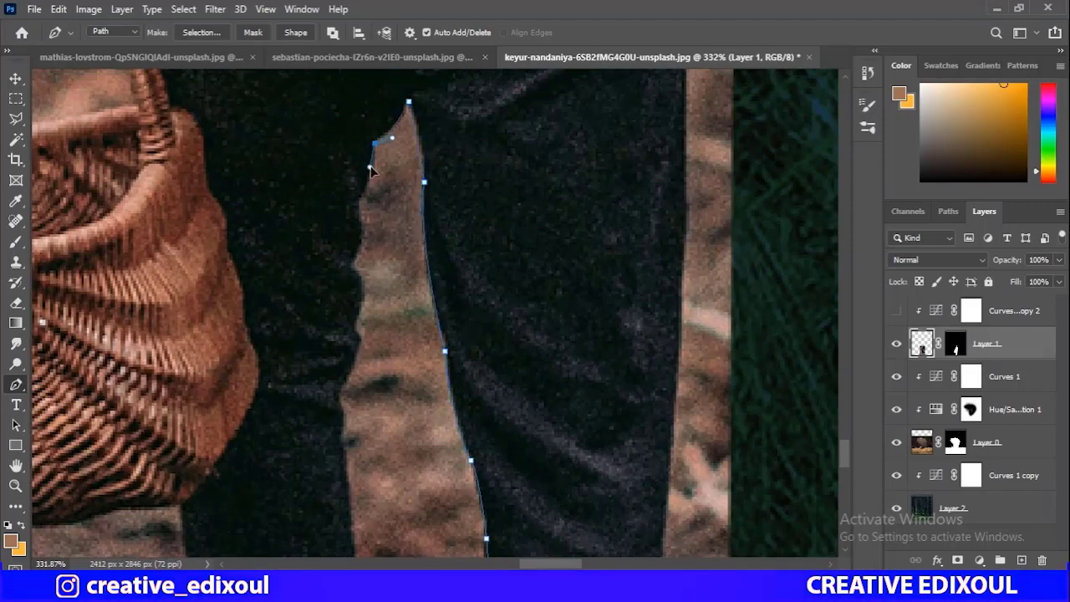
pyautogui.scroll(-2, 376, 200)
pyautogui.scroll(-2, 389, 250)
pyautogui.scroll(-2, 402, 301)
pyautogui.scroll(-2, 419, 368)
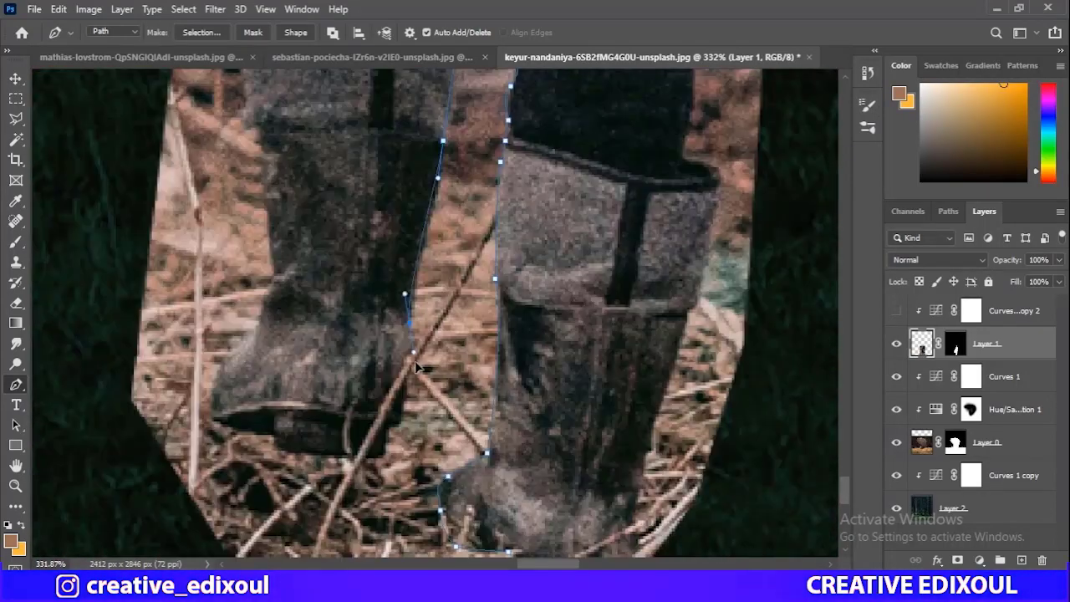
pyautogui.scroll(3, 264, 296)
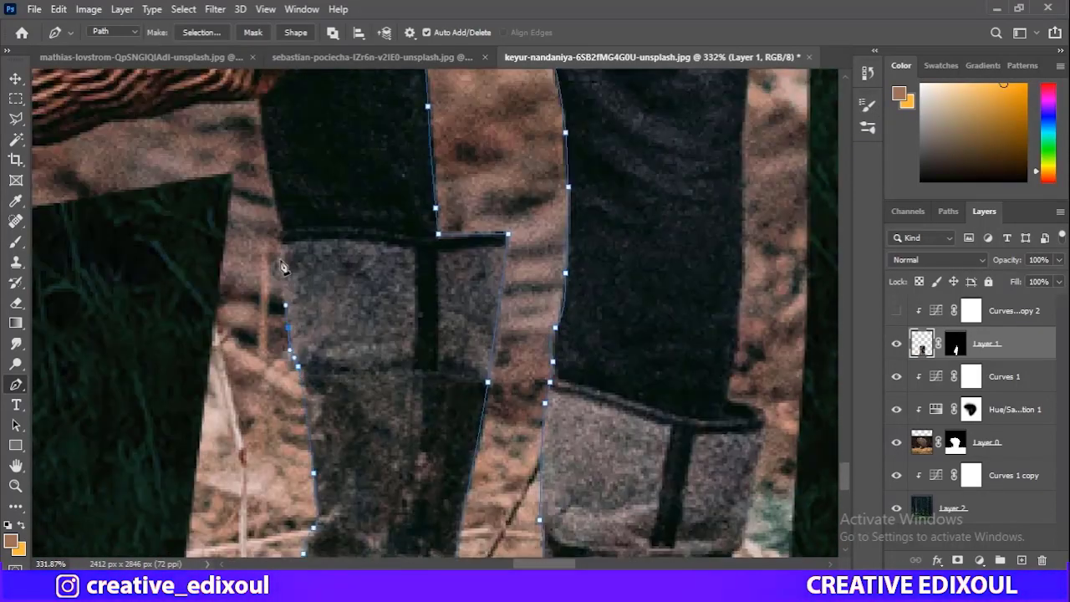
pyautogui.scroll(2, 285, 276)
pyautogui.scroll(3, 325, 236)
pyautogui.hscroll(-3, 266, 251)
pyautogui.moveTo(342, 227); pyautogui.dragTo(317, 228)
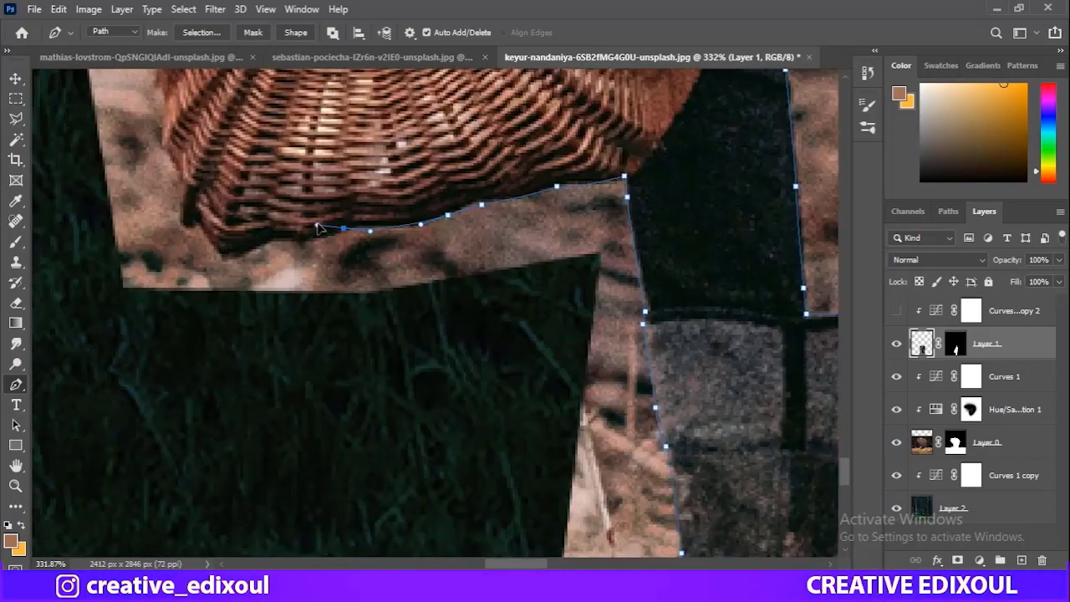
pyautogui.scroll(2, 276, 268)
pyautogui.scroll(2, 304, 306)
pyautogui.scroll(2, 322, 343)
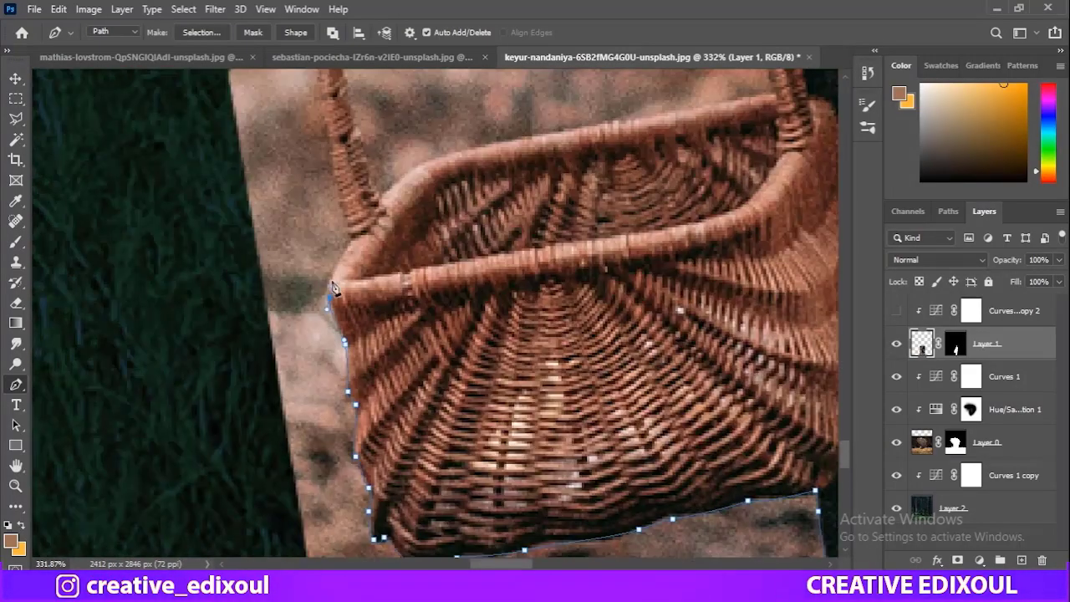
pyautogui.scroll(2, 339, 376)
pyautogui.scroll(-3, 326, 274)
pyautogui.scroll(2, 323, 246)
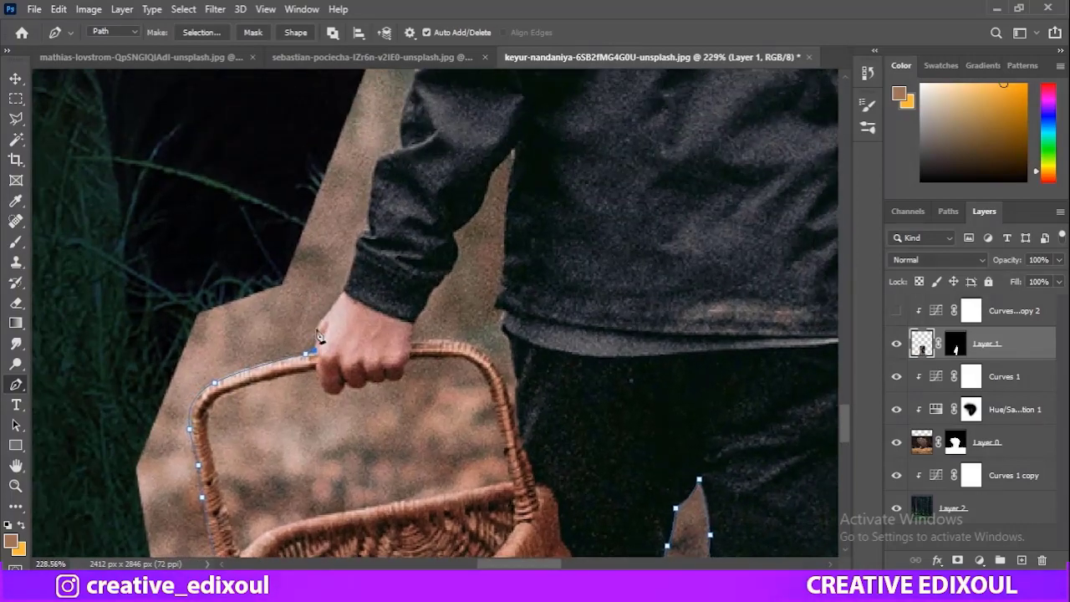
pyautogui.scroll(2, 314, 299)
pyautogui.scroll(2, 343, 192)
pyautogui.scroll(2, 351, 226)
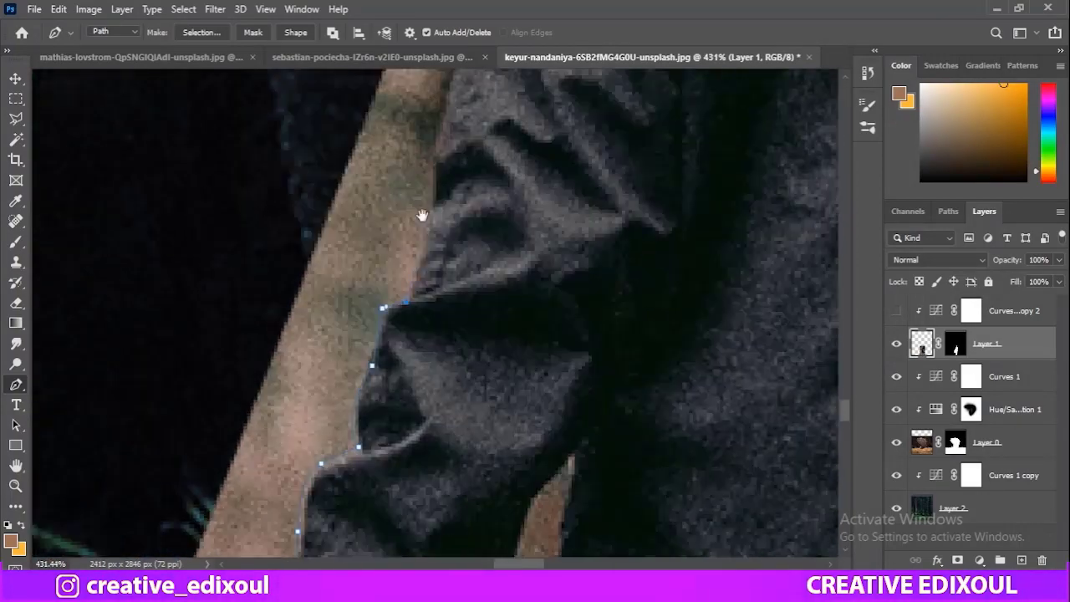
pyautogui.scroll(2, 360, 259)
pyautogui.scroll(2, 368, 292)
# Trace the path over the hood and shoulder and down the figure's side.
pyautogui.moveTo(481, 235)
pyautogui.mouseDown()
pyautogui.moveTo(215, 298)
pyautogui.moveTo(244, 391)
pyautogui.mouseUp()
pyautogui.scroll(3, 244, 278)
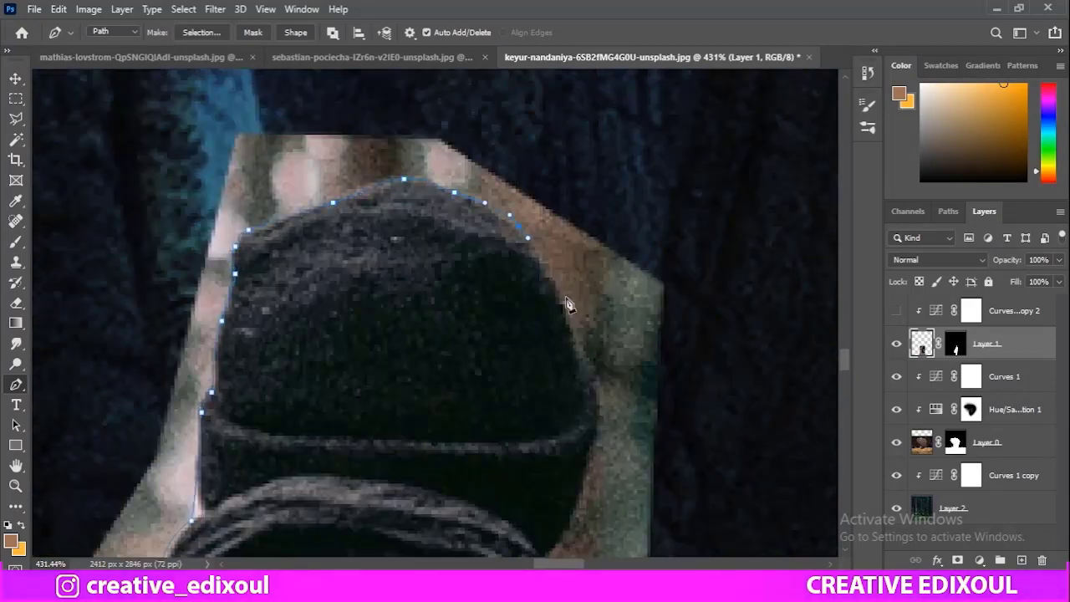
pyautogui.scroll(-3, 566, 303)
pyautogui.scroll(-3, 521, 394)
pyautogui.scroll(-3, 490, 370)
pyautogui.scroll(-3, 521, 351)
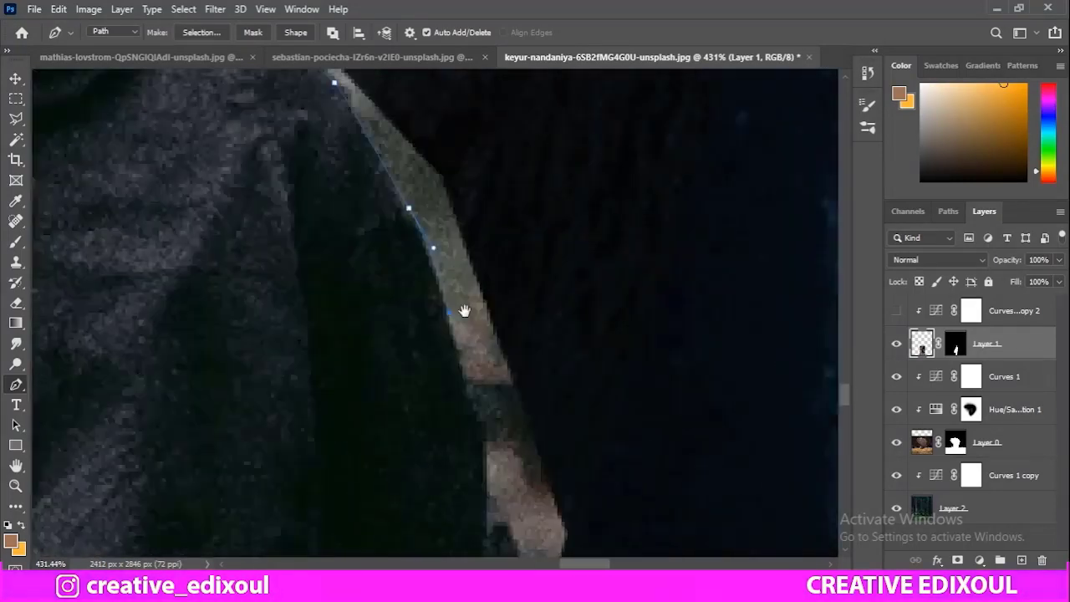
pyautogui.moveTo(465, 311); pyautogui.dragTo(456, 202)
pyautogui.moveTo(465, 324); pyautogui.dragTo(459, 380)
pyautogui.scroll(-3, 494, 366)
pyautogui.click(542, 264)
pyautogui.click(520, 309)
pyautogui.click(506, 347)
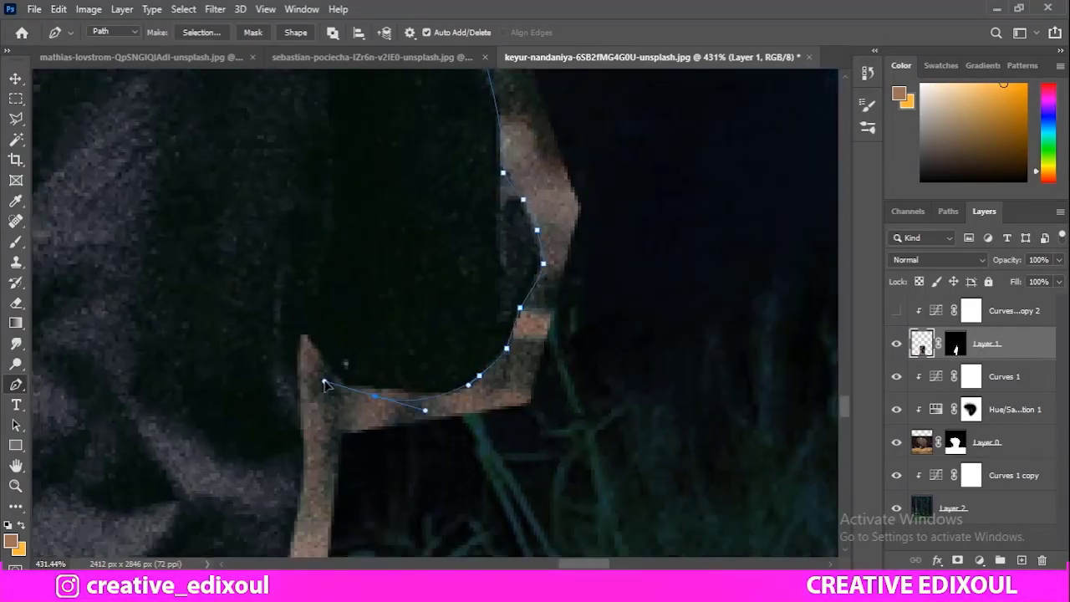
# Continue the path beside the wooden post and around the legs and boots.
pyautogui.moveTo(303, 341); pyautogui.dragTo(480, 203)
pyautogui.moveTo(483, 265); pyautogui.dragTo(470, 339)
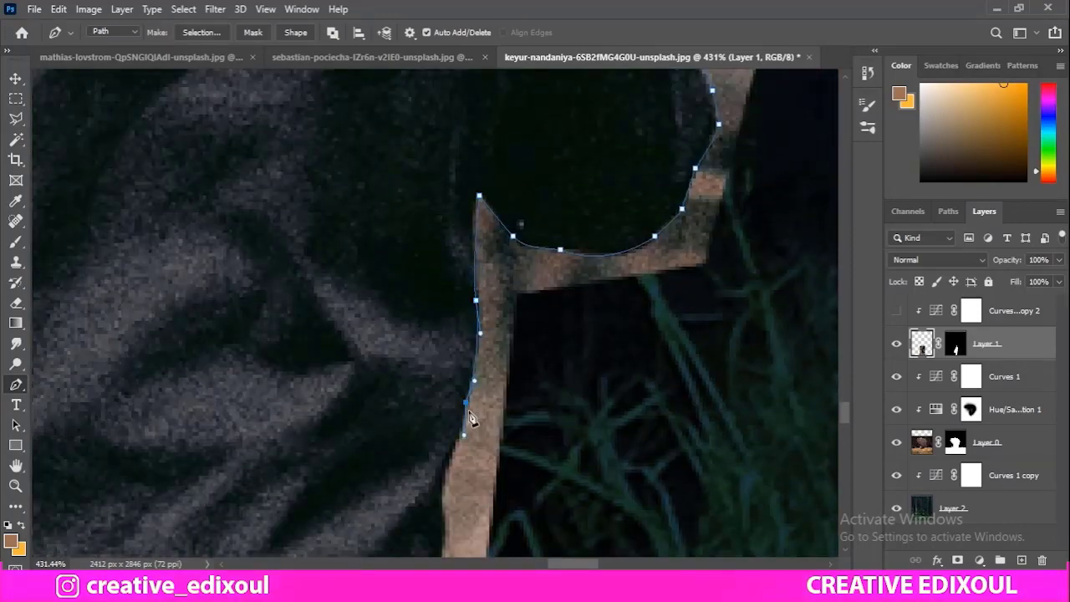
pyautogui.moveTo(471, 418); pyautogui.dragTo(561, 152)
pyautogui.click(565, 299)
pyautogui.moveTo(565, 393)
pyautogui.mouseDown()
pyautogui.moveTo(595, 377)
pyautogui.moveTo(585, 125)
pyautogui.mouseUp()
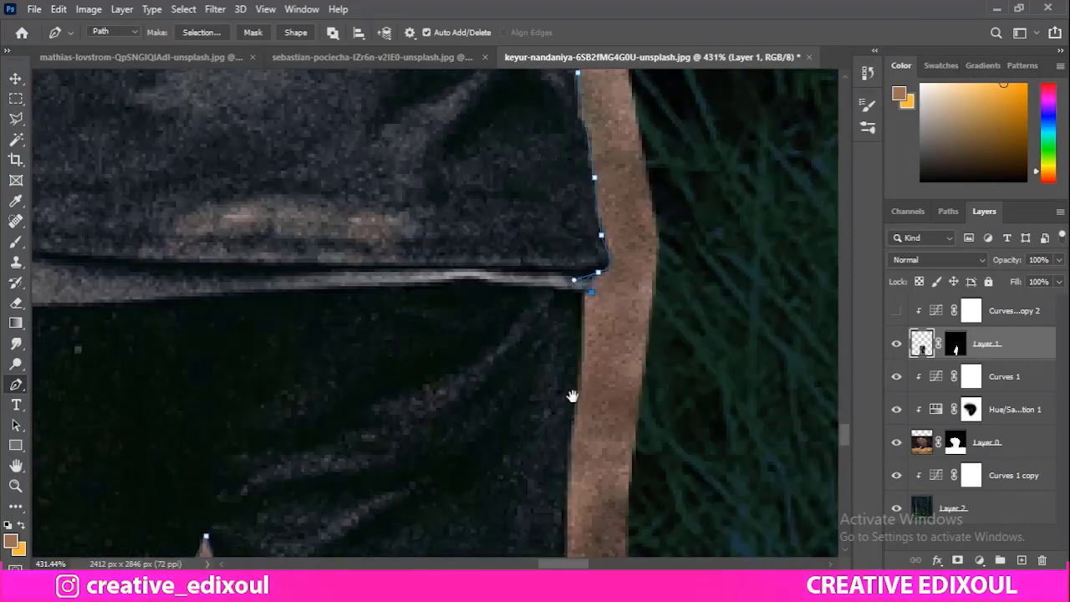
pyautogui.click(574, 393)
pyautogui.moveTo(251, 376); pyautogui.dragTo(585, 251)
pyautogui.click(613, 366)
pyautogui.scroll(-3, 595, 382)
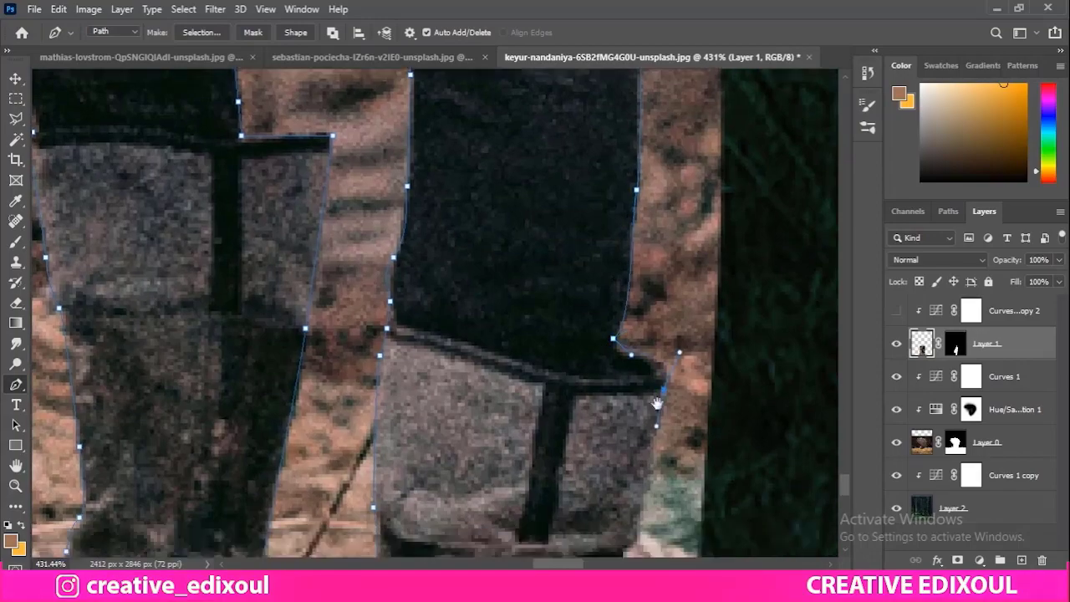
pyautogui.scroll(-2, 502, 360)
pyautogui.scroll(-2, 418, 343)
pyautogui.scroll(-2, 351, 329)
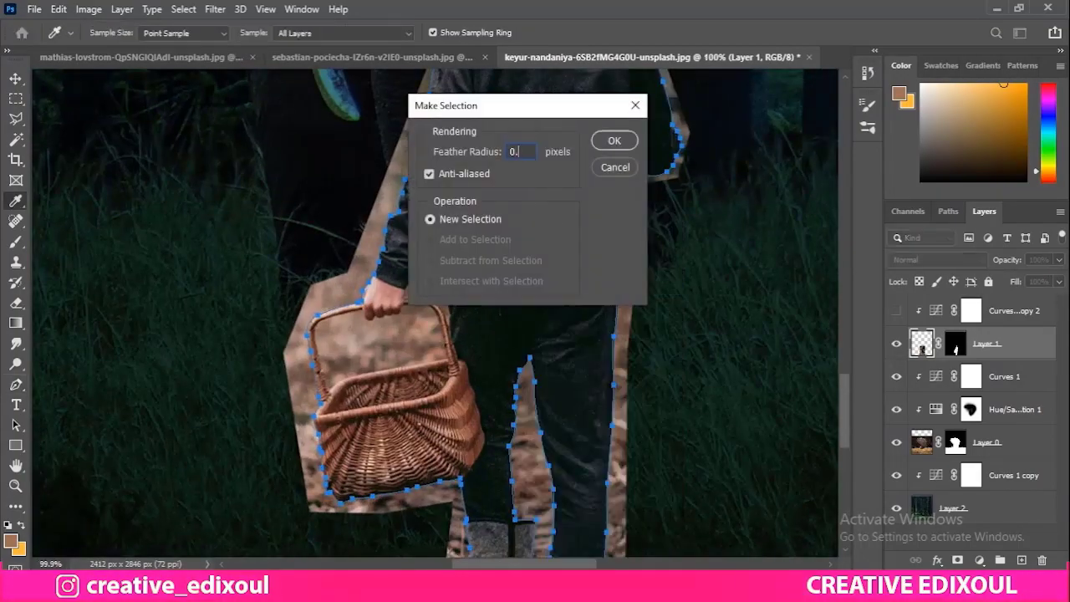
# Pen-trace the inner edge of the basket handle and along the basket rim.
pyautogui.scroll(2, 443, 351)
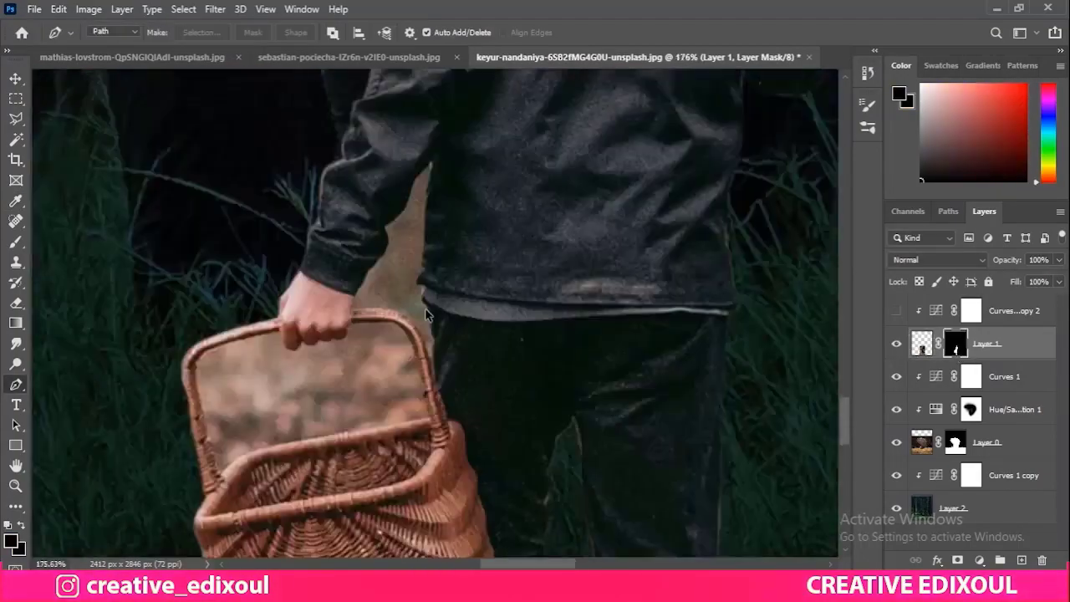
pyautogui.scroll(5, 320, 336)
pyautogui.scroll(2, 320, 108)
pyautogui.hscroll(2, 353, 232)
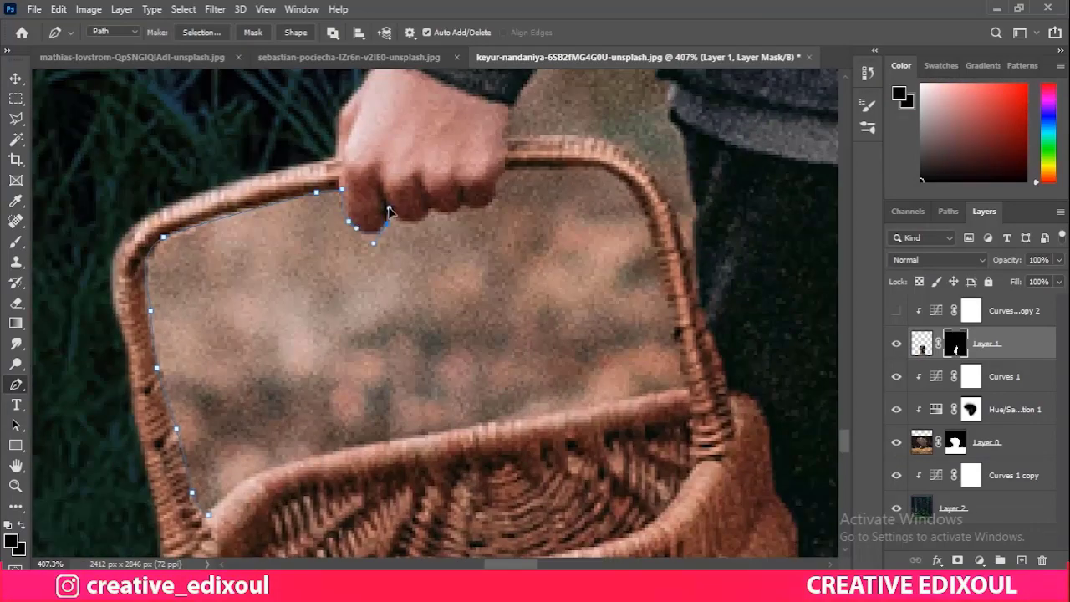
pyautogui.hscroll(2, 493, 205)
pyautogui.scroll(1, 493, 205)
pyautogui.click(418, 197)
pyautogui.click(483, 176)
pyautogui.click(521, 216)
pyautogui.click(573, 390)
pyautogui.scroll(-2, 574, 396)
pyautogui.hscroll(-3, 574, 397)
pyautogui.click(520, 346)
pyautogui.click(377, 364)
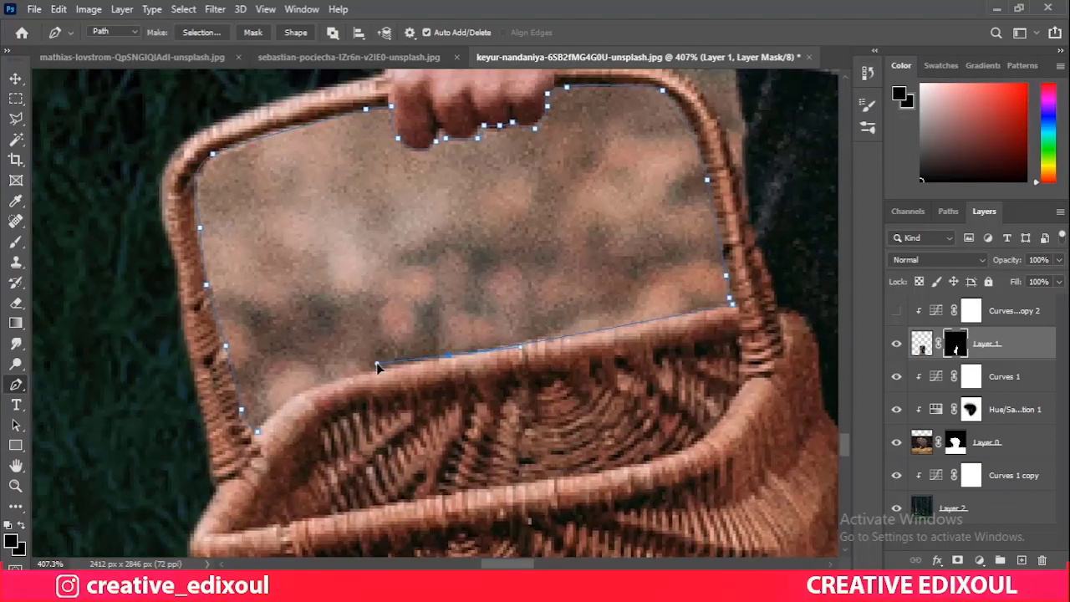
# Outline and close the brown gap between the arm and body.
pyautogui.scroll(-10, 288, 396)
pyautogui.scroll(10, 246, 413)
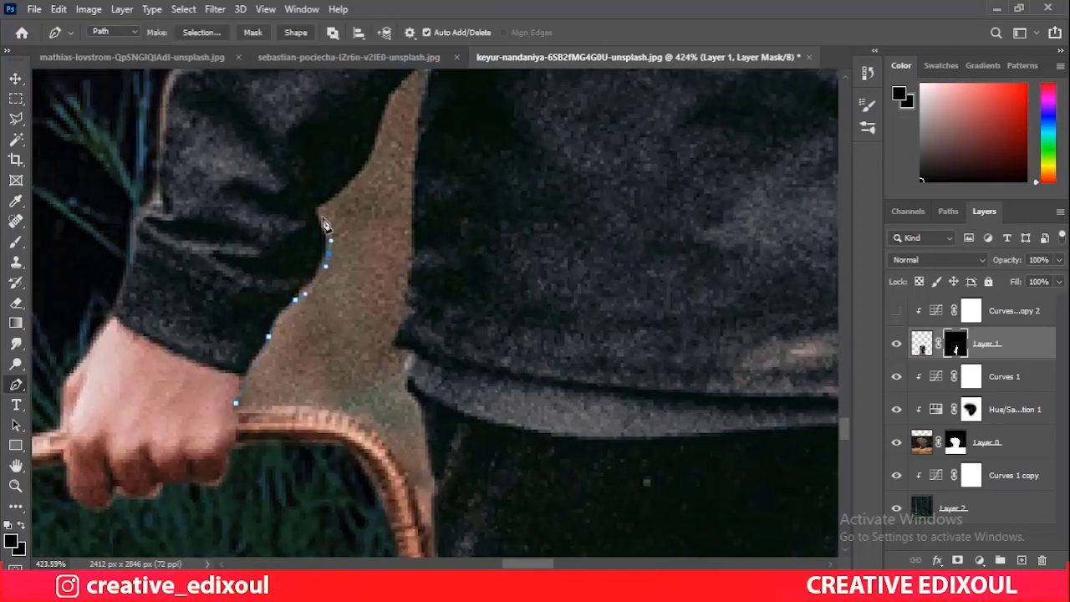
pyautogui.scroll(3, 326, 224)
pyautogui.click(382, 227)
pyautogui.click(424, 84)
pyautogui.scroll(-2, 421, 346)
pyautogui.click(418, 260)
pyautogui.click(447, 372)
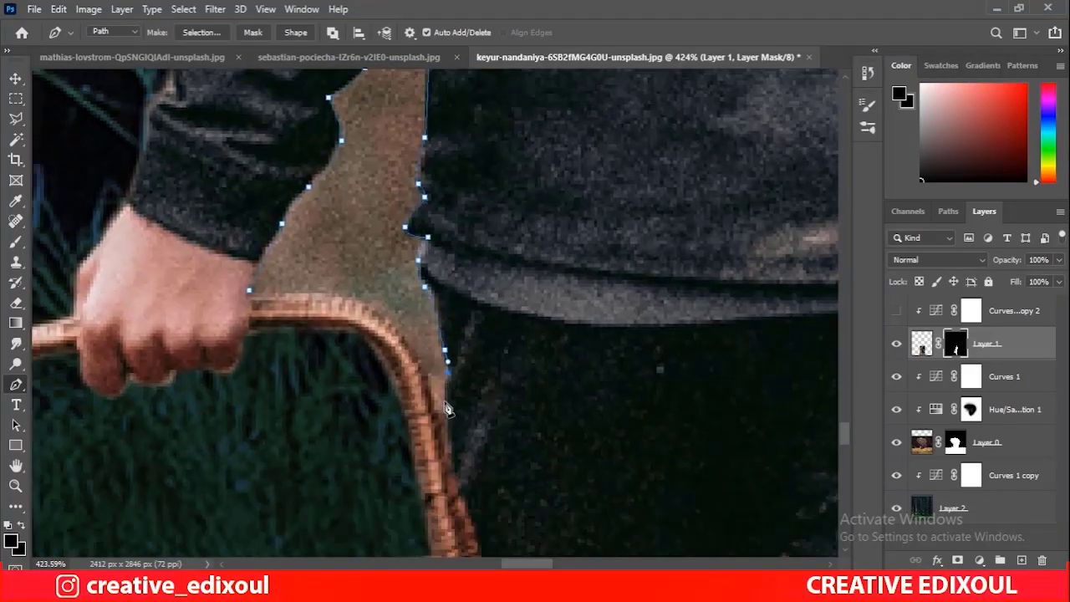
pyautogui.click(250, 291)
# Convert the outlines to a selection and fill it black on Layer 1's mask.
pyautogui.hotkey('ctrl', 'Return')
pyautogui.scroll(-5, 258, 303)
pyautogui.hotkey('alt', 'BackSpace')
pyautogui.press('v')
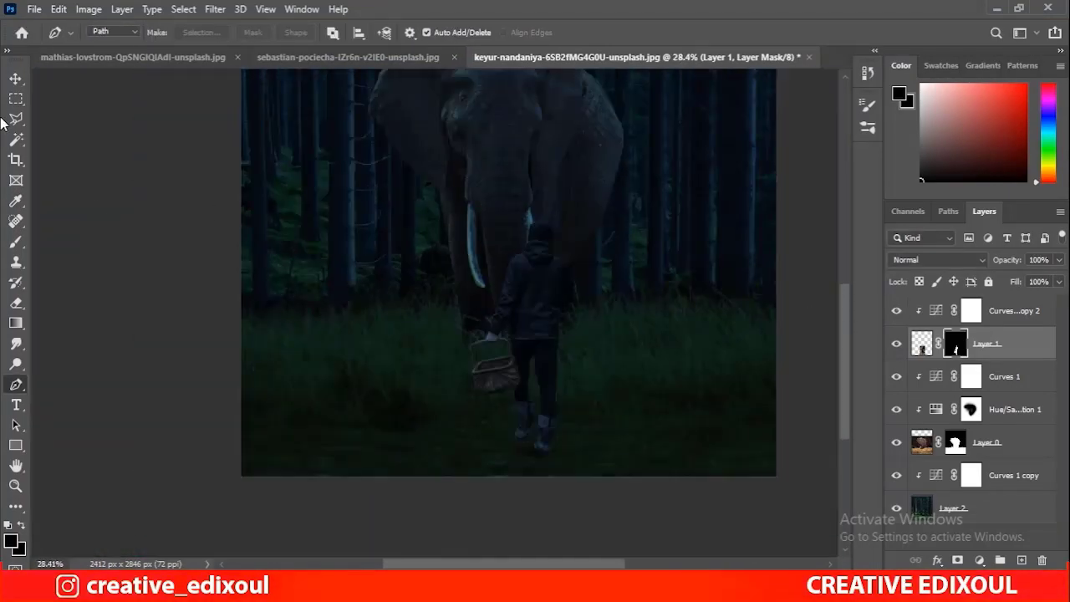
pyautogui.scroll(5, 489, 360)
pyautogui.press('b')
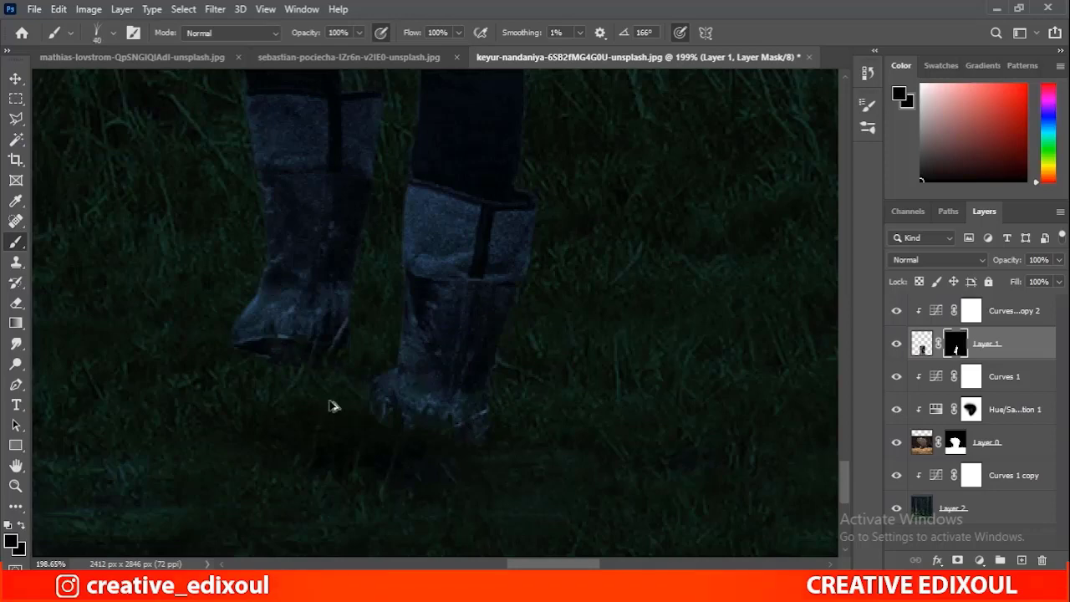
pyautogui.scroll(-5, 330, 405)
# Apply a Field Blur with 9% light bokeh to the forest background Layer 2.
pyautogui.press('v')
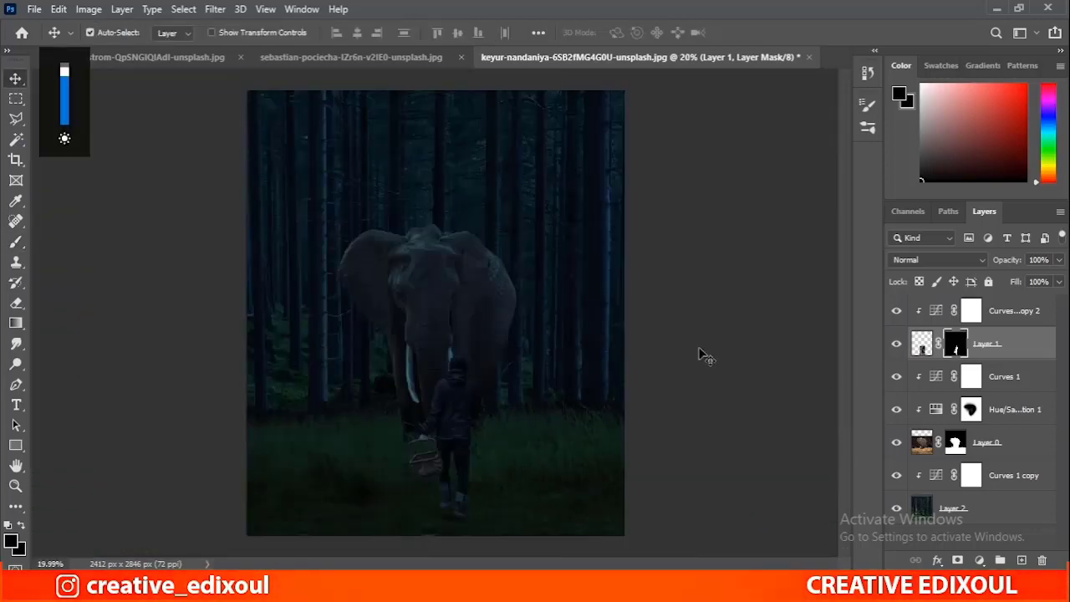
pyautogui.click(953, 507)
pyautogui.click(215, 9)
pyautogui.click(210, 200)
pyautogui.click(437, 201)
pyautogui.moveTo(913, 399); pyautogui.dragTo(927, 401)
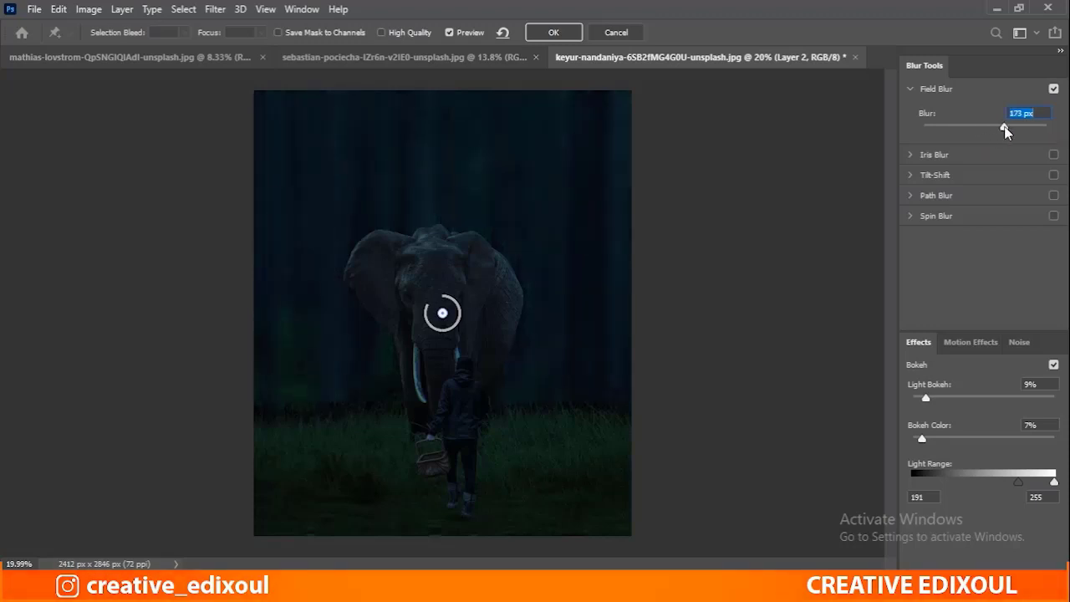
pyautogui.click(554, 33)
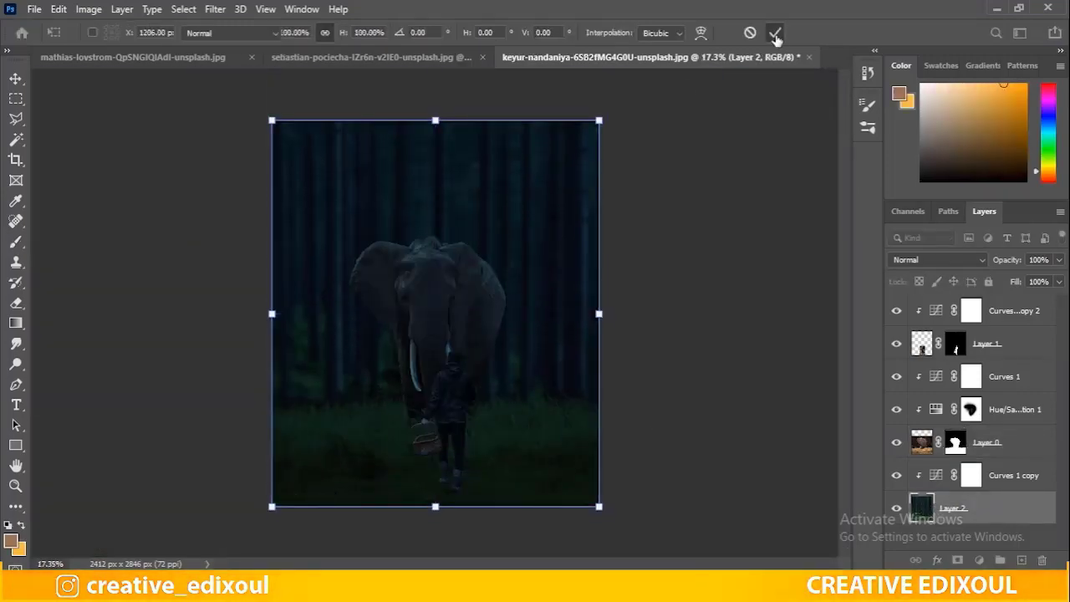
pyautogui.click(776, 35)
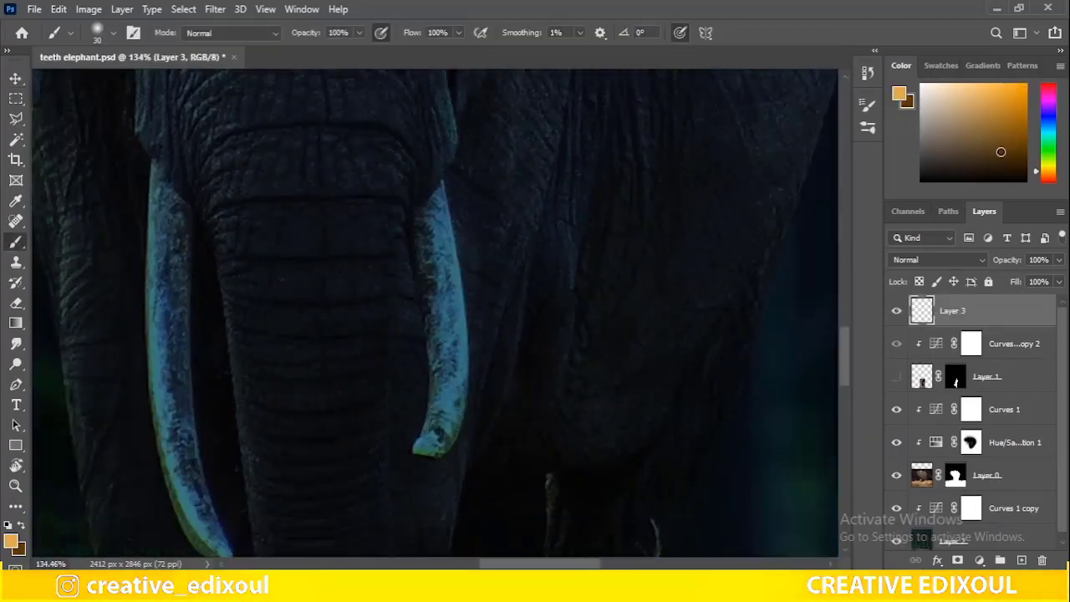
# Pick an orange colour and paint over the upper left tusk on Layer 3.
pyautogui.click(908, 102)
pyautogui.press('Return')
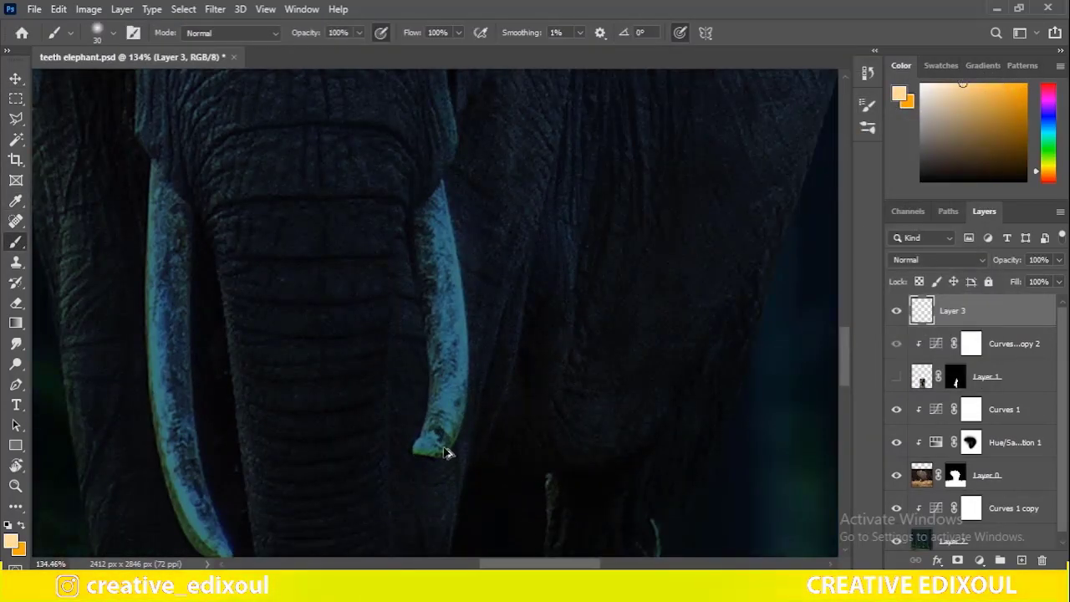
pyautogui.scroll(2, 143, 115)
pyautogui.scroll(2, 273, 259)
pyautogui.moveTo(180, 150); pyautogui.dragTo(185, 243)
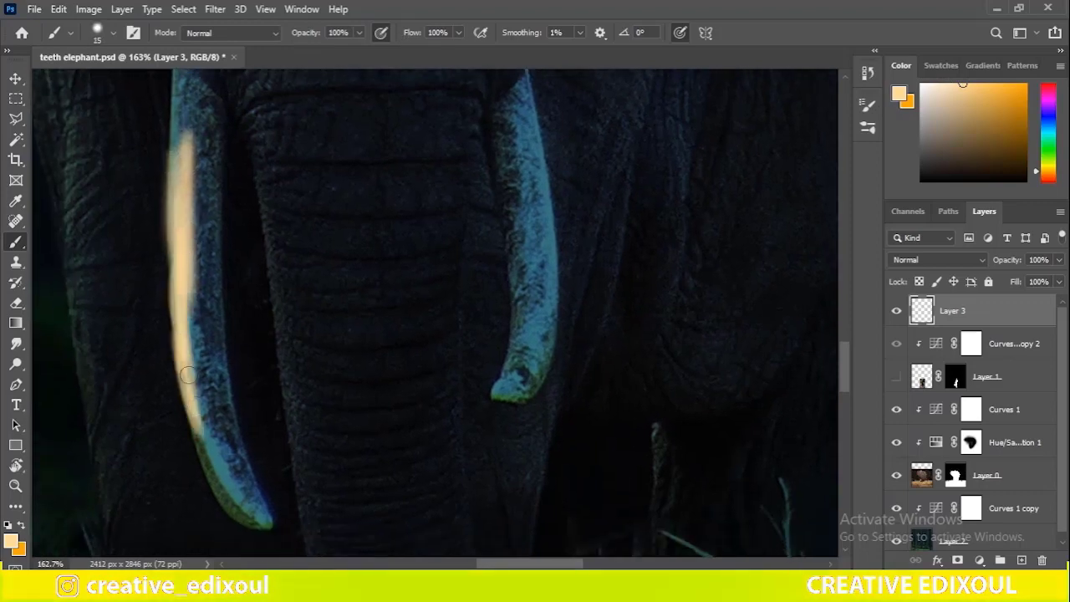
pyautogui.scroll(2, 215, 242)
pyautogui.moveTo(185, 133); pyautogui.dragTo(209, 164)
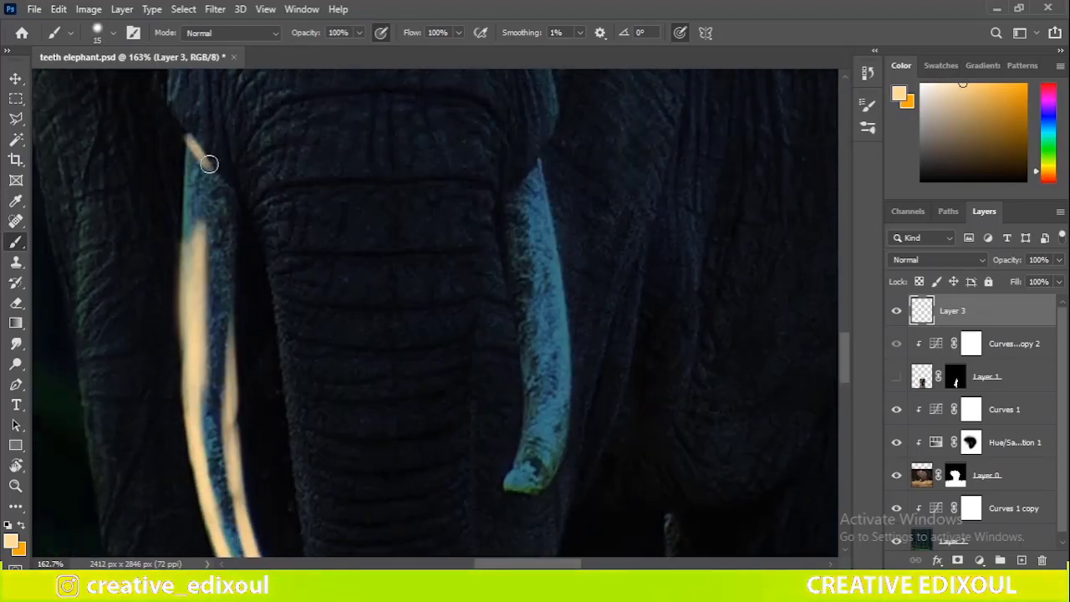
# Cover the left tusk's edge and lower part with orange, varying brush size.
pyautogui.press(']')
pyautogui.press(']')
pyautogui.press(']')
pyautogui.moveTo(199, 267); pyautogui.dragTo(189, 144)
pyautogui.scroll(-1, 193, 150)
pyautogui.moveTo(207, 270); pyautogui.dragTo(205, 401)
pyautogui.scroll(-2, 205, 402)
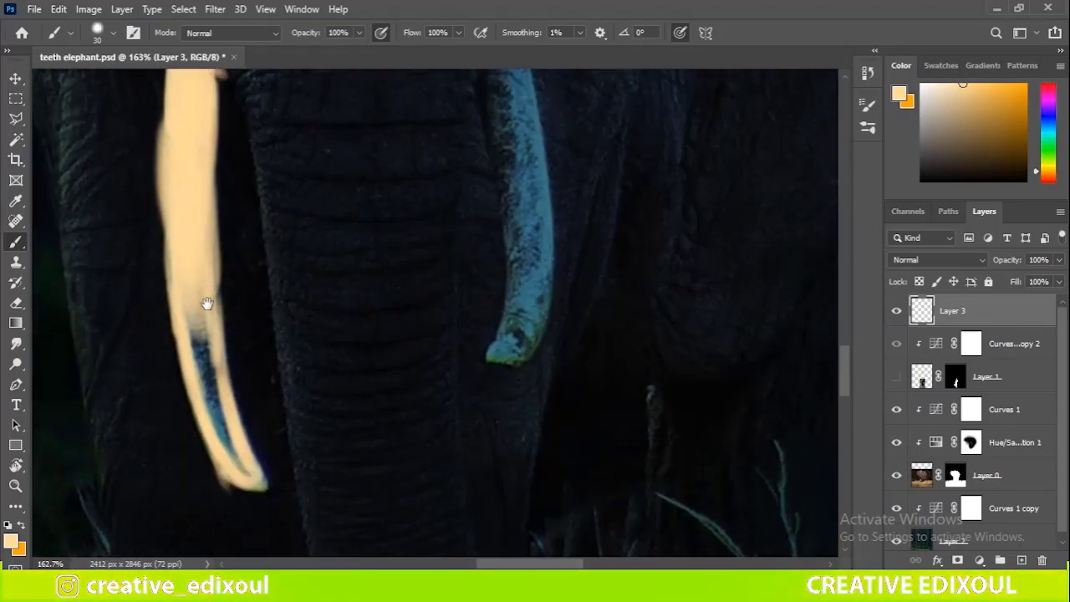
pyautogui.press('[')
pyautogui.press('[')
pyautogui.moveTo(208, 304); pyautogui.dragTo(187, 336)
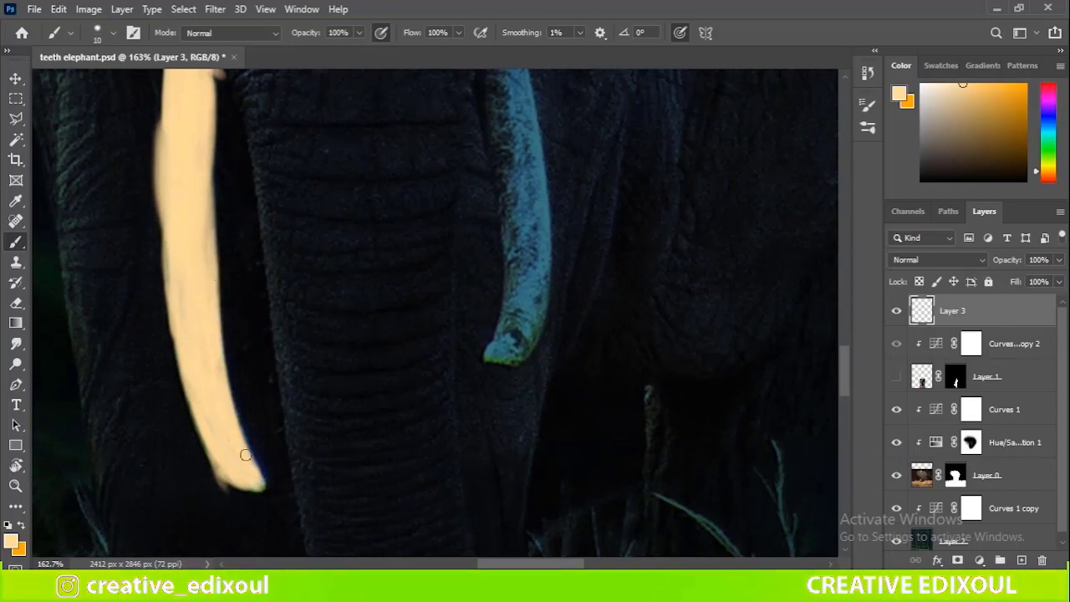
pyautogui.scroll(3, 210, 194)
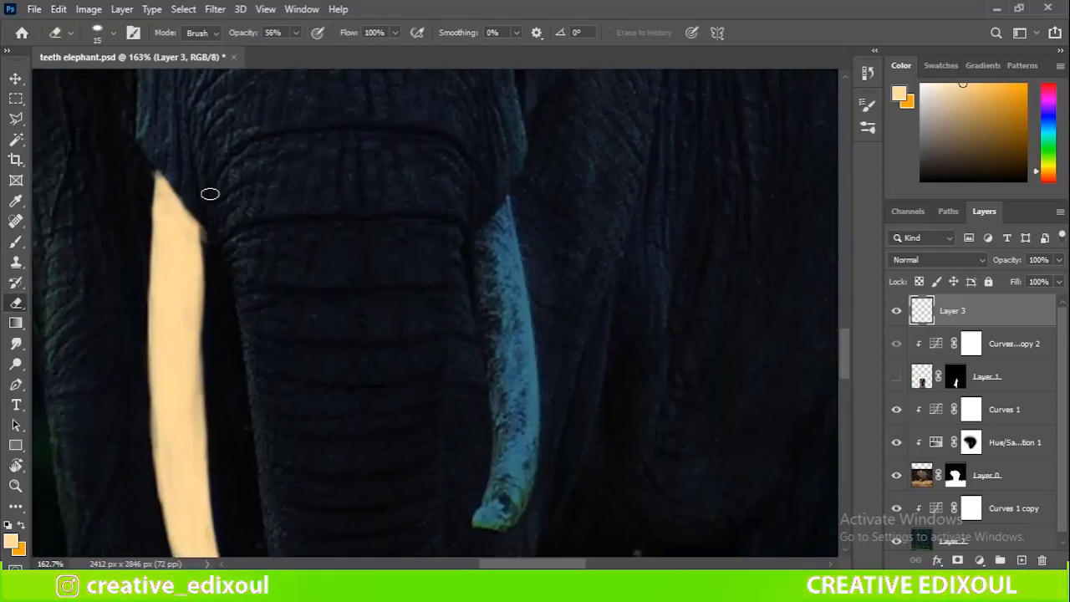
# Set Layer 3 to Color Dodge blending.
pyautogui.press('b')
pyautogui.scroll(-2, 198, 209)
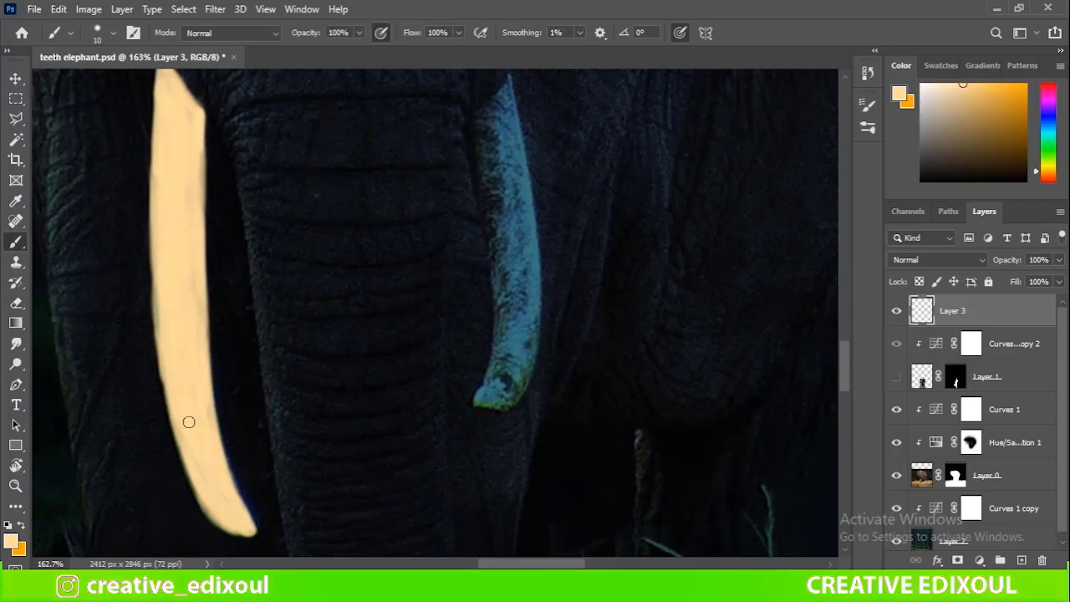
pyautogui.scroll(-3, 189, 422)
pyautogui.scroll(1, 306, 382)
pyautogui.click(936, 260)
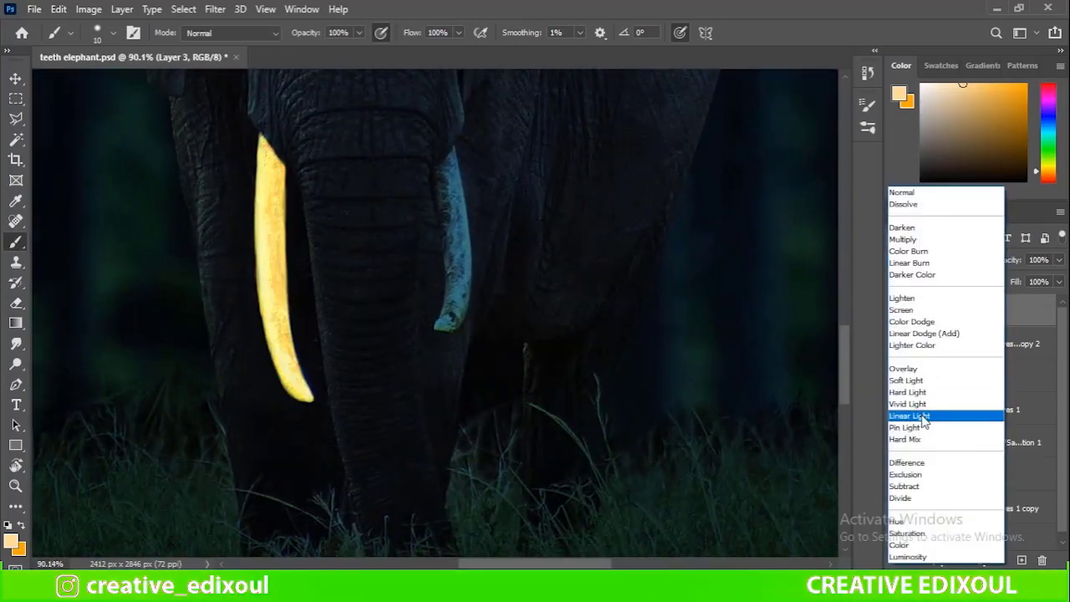
pyautogui.click(912, 321)
pyautogui.scroll(-3, 406, 281)
pyautogui.scroll(5, 334, 241)
# Paint the right tusk yellow from its tip upward with a resized brush.
pyautogui.press('e')
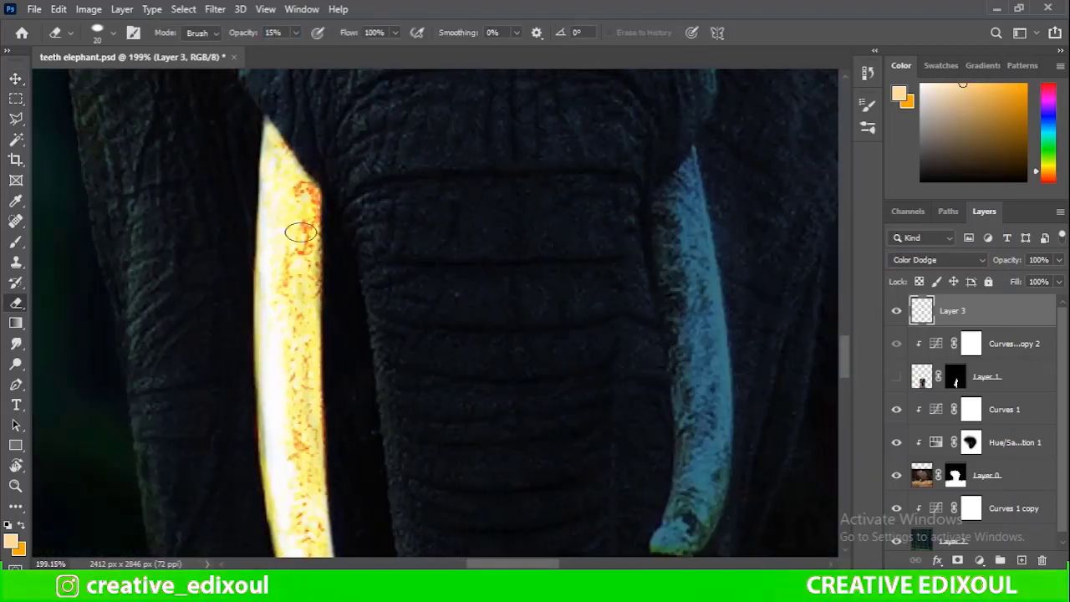
pyautogui.scroll(-1, 332, 134)
pyautogui.press('b')
pyautogui.scroll(-3, 357, 410)
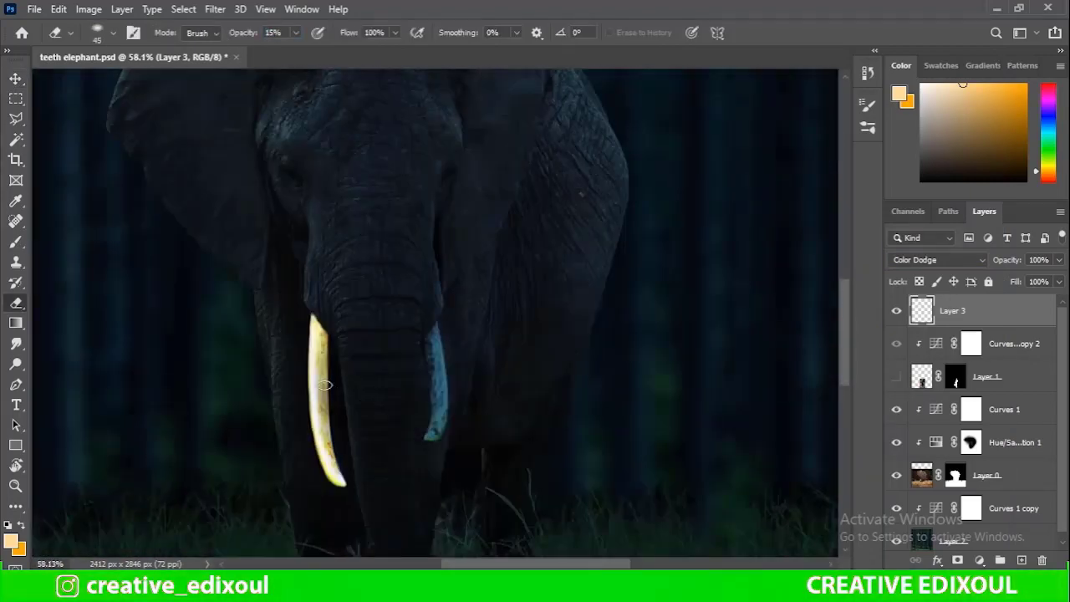
pyautogui.scroll(3, 420, 348)
pyautogui.scroll(3, 535, 450)
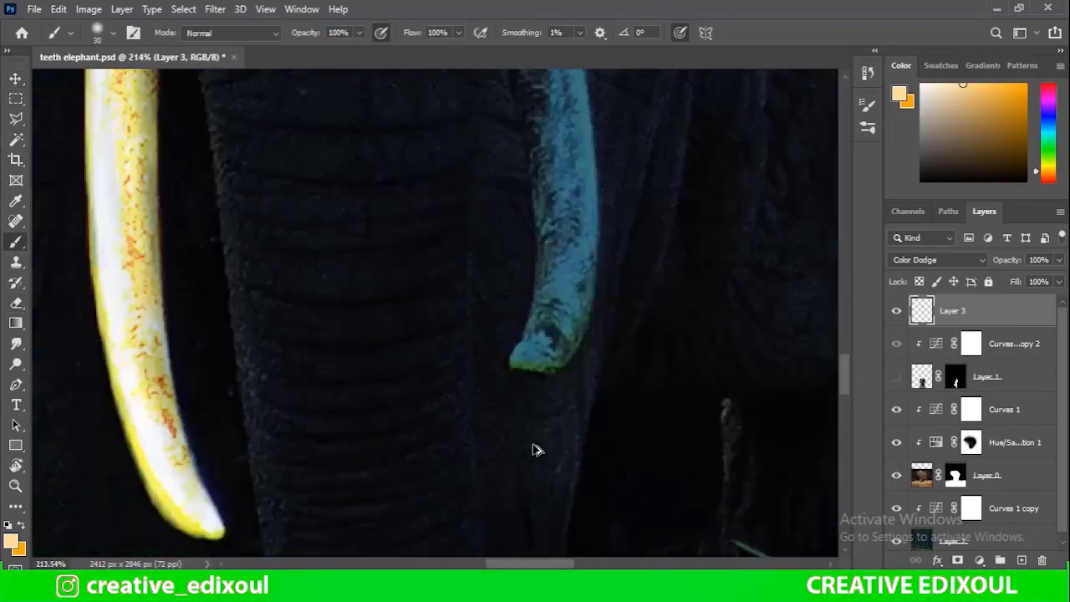
pyautogui.scroll(2, 452, 440)
pyautogui.press('[')
pyautogui.press('[')
pyautogui.press(']')
pyautogui.press(']')
pyautogui.moveTo(496, 441)
pyautogui.mouseDown()
pyautogui.moveTo(454, 426)
pyautogui.moveTo(478, 215)
pyautogui.moveTo(513, 347)
pyautogui.moveTo(466, 212)
pyautogui.moveTo(490, 210)
pyautogui.mouseUp()
pyautogui.scroll(3, 466, 211)
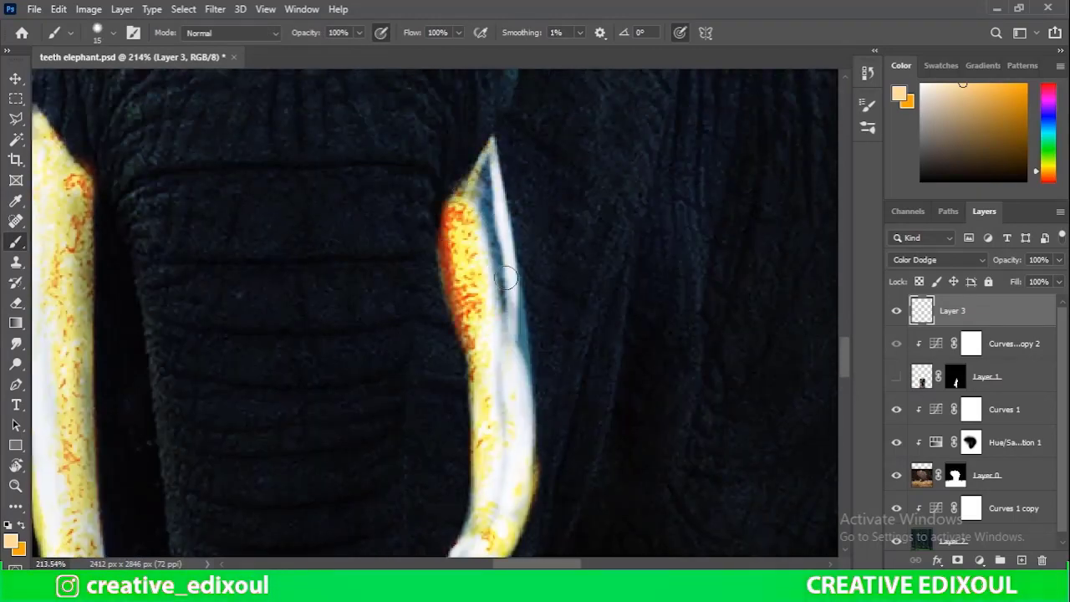
# Touch up the right tusk's right edge and view the whole elephant.
pyautogui.press('[')
pyautogui.scroll(-2, 494, 251)
pyautogui.press('e')
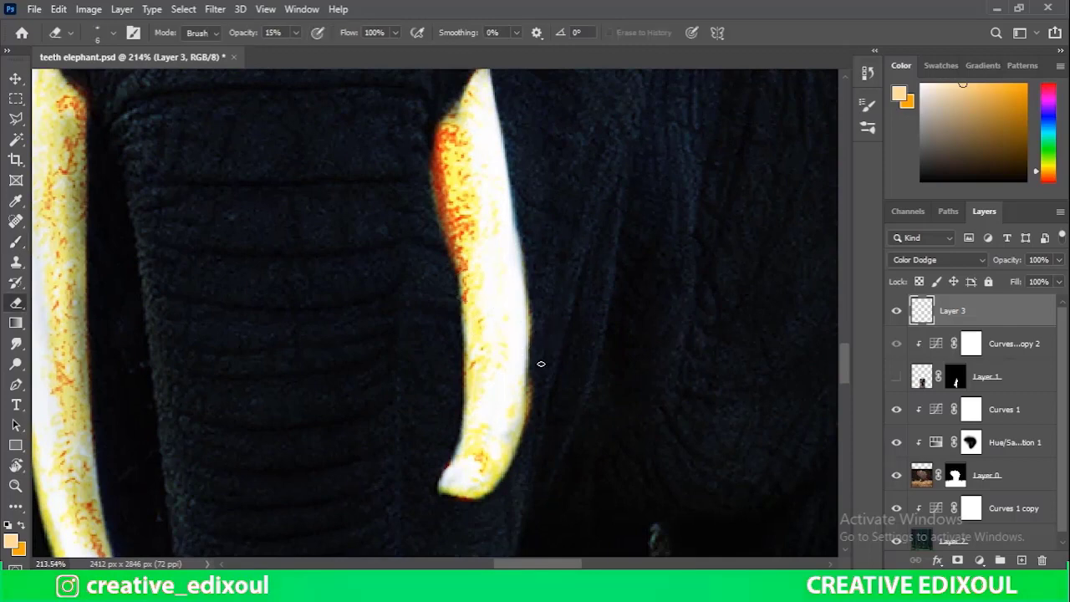
pyautogui.press('b')
pyautogui.moveTo(520, 323); pyautogui.dragTo(508, 191)
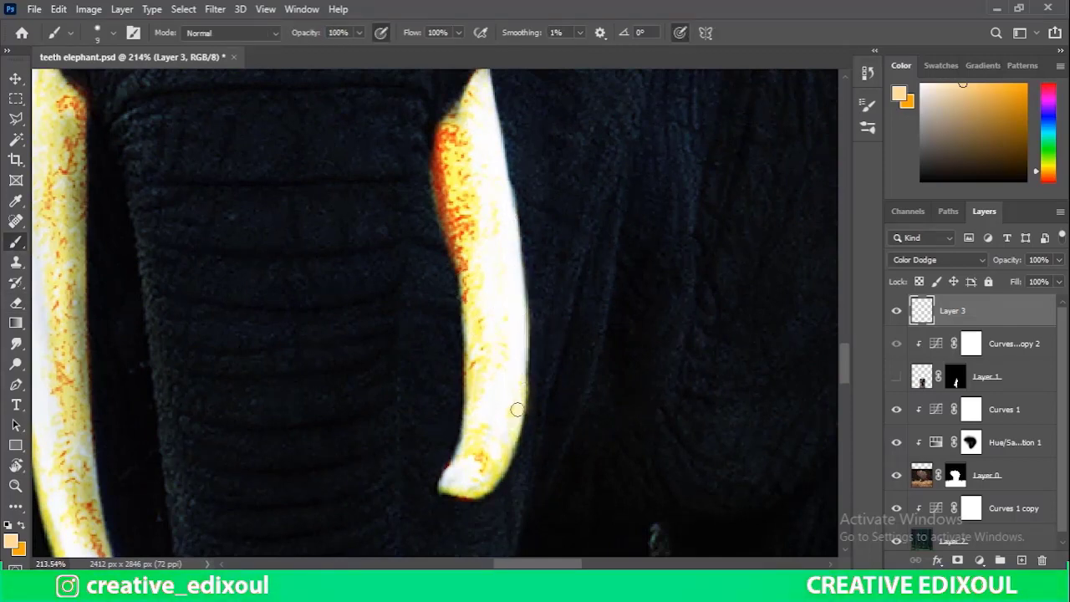
pyautogui.hotkey('ctrl', '0')
pyautogui.scroll(5, 418, 393)
pyautogui.scroll(-2, 261, 199)
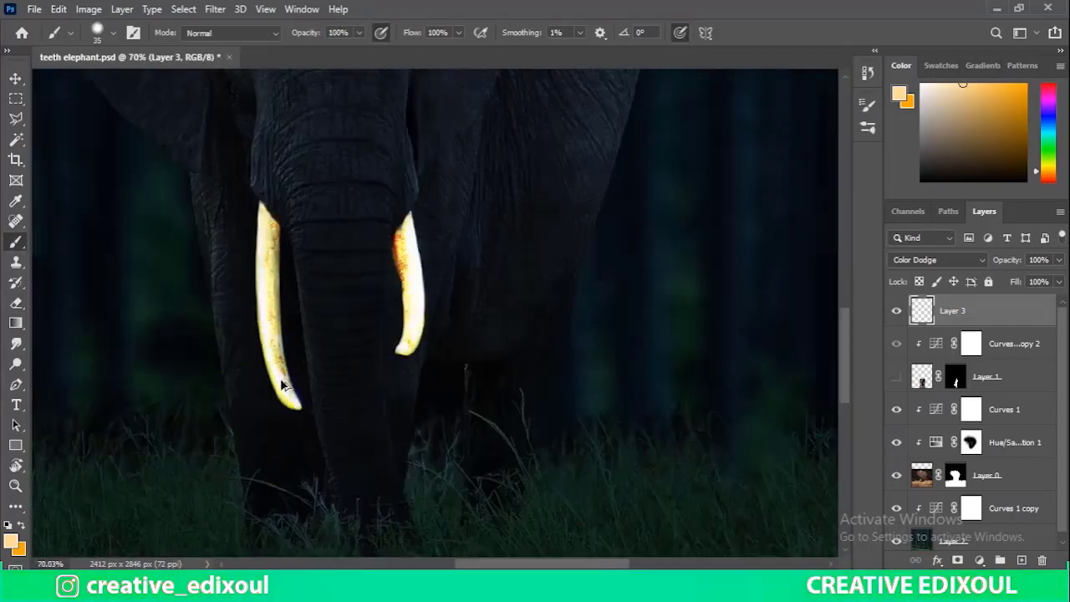
pyautogui.scroll(-2, 261, 199)
# Soften Layer 3's Blend If highlights and add a light, smaller Screen-mode Outer Glow.
pyautogui.doubleClick(1028, 311)
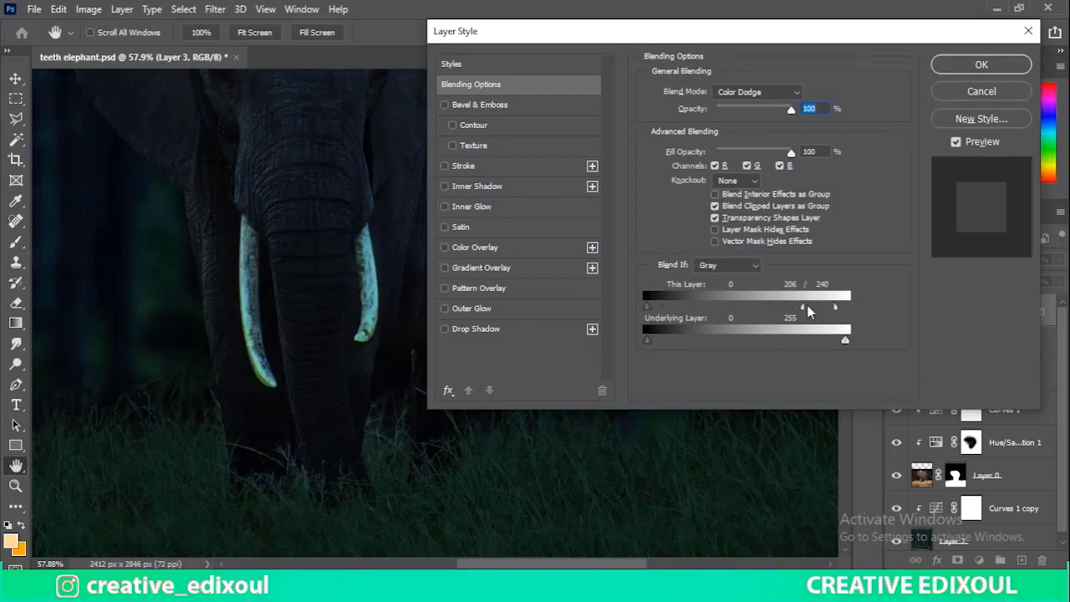
pyautogui.moveTo(830, 309); pyautogui.dragTo(819, 303)
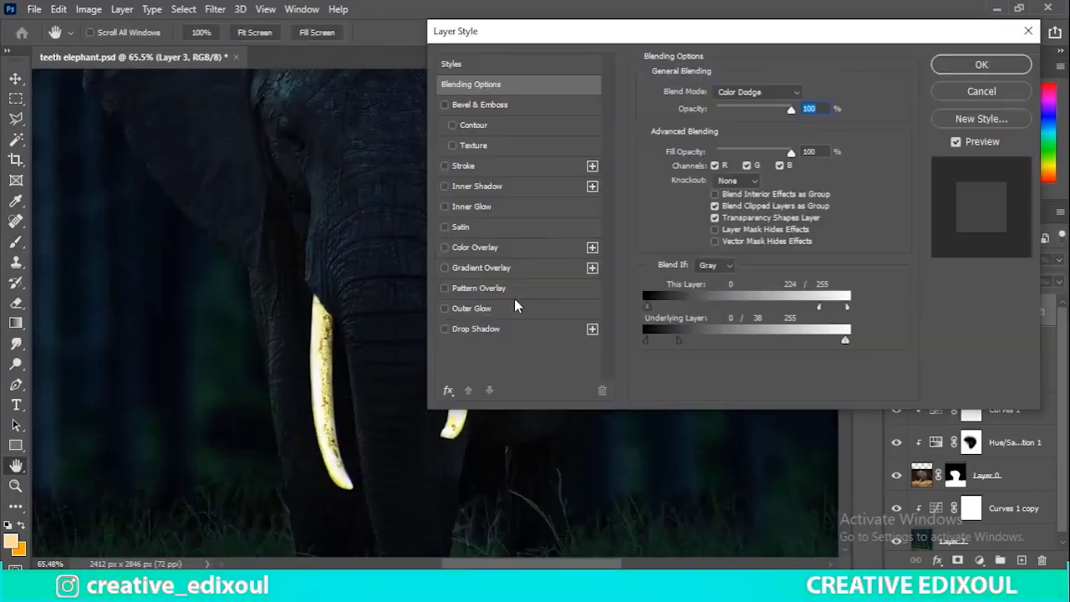
pyautogui.click(684, 147)
pyautogui.click(590, 115)
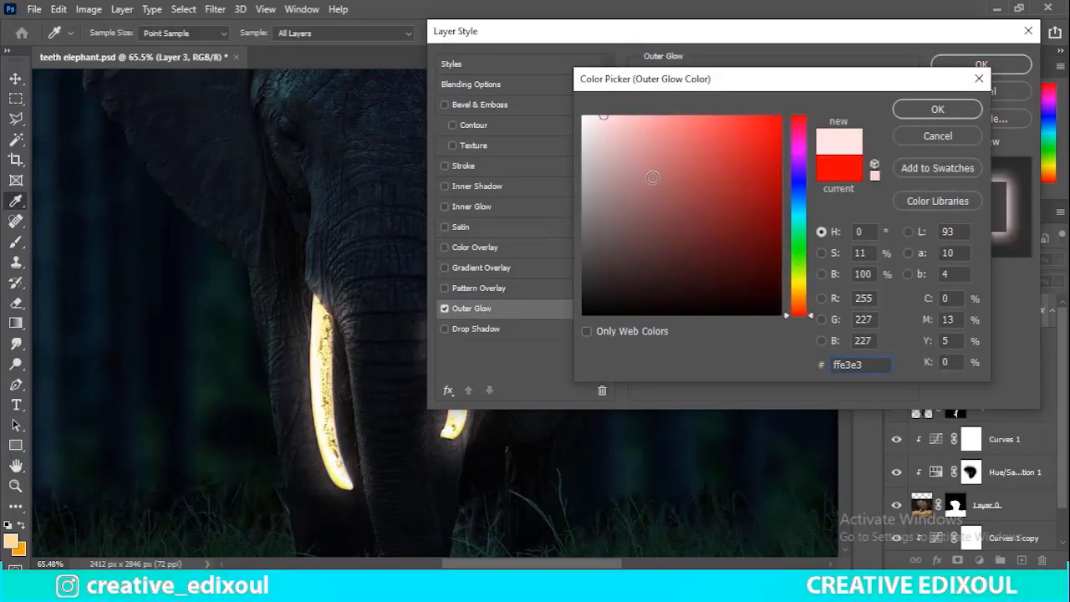
pyautogui.moveTo(669, 76)
pyautogui.mouseDown()
pyautogui.moveTo(849, 76)
pyautogui.moveTo(694, 91)
pyautogui.mouseUp()
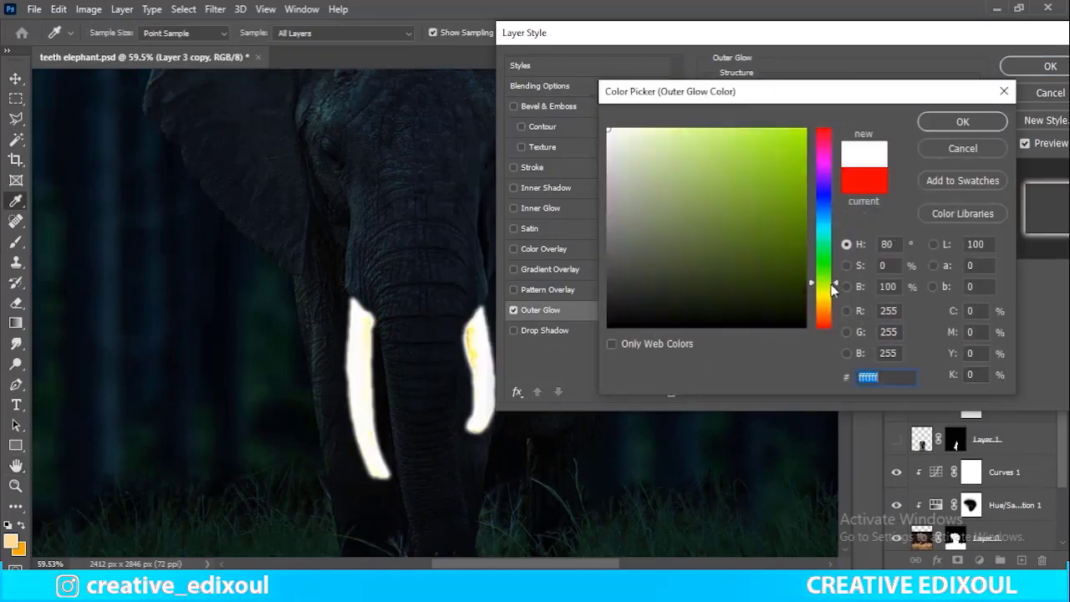
pyautogui.click(811, 94)
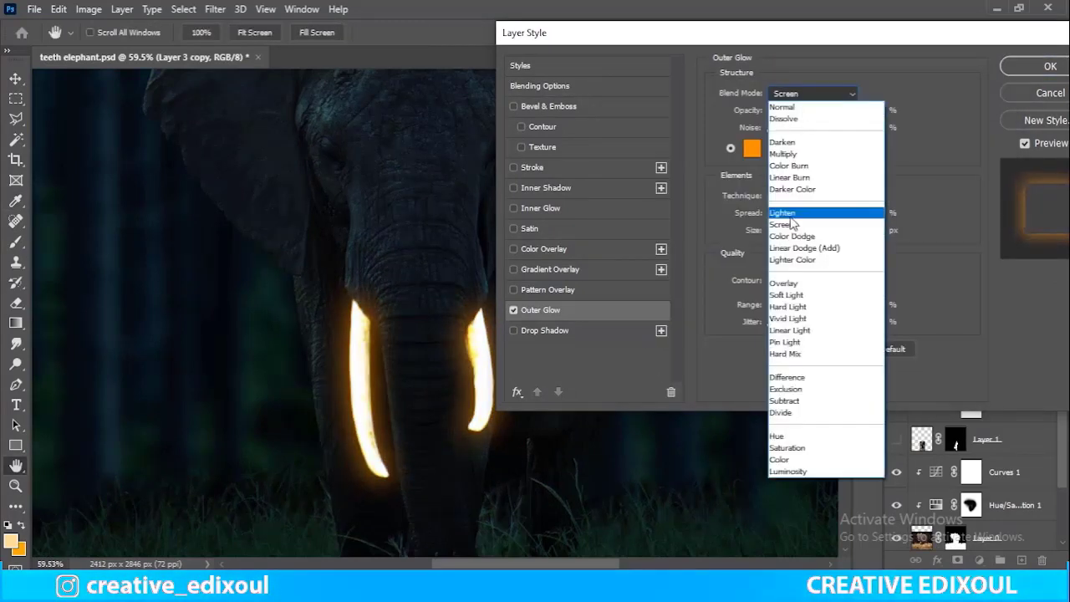
pyautogui.click(807, 224)
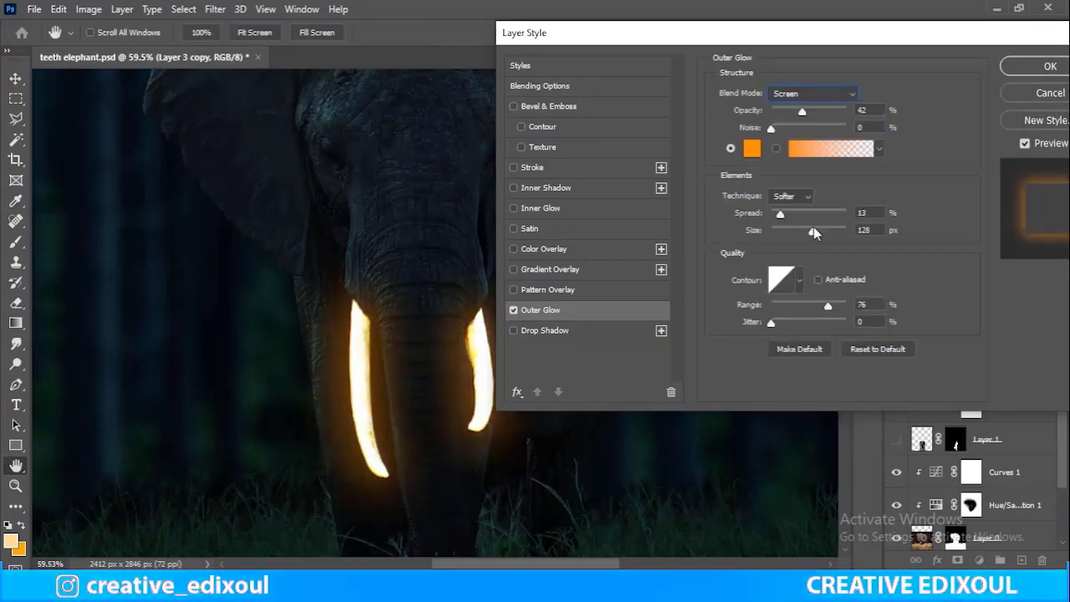
pyautogui.moveTo(811, 231); pyautogui.dragTo(801, 234)
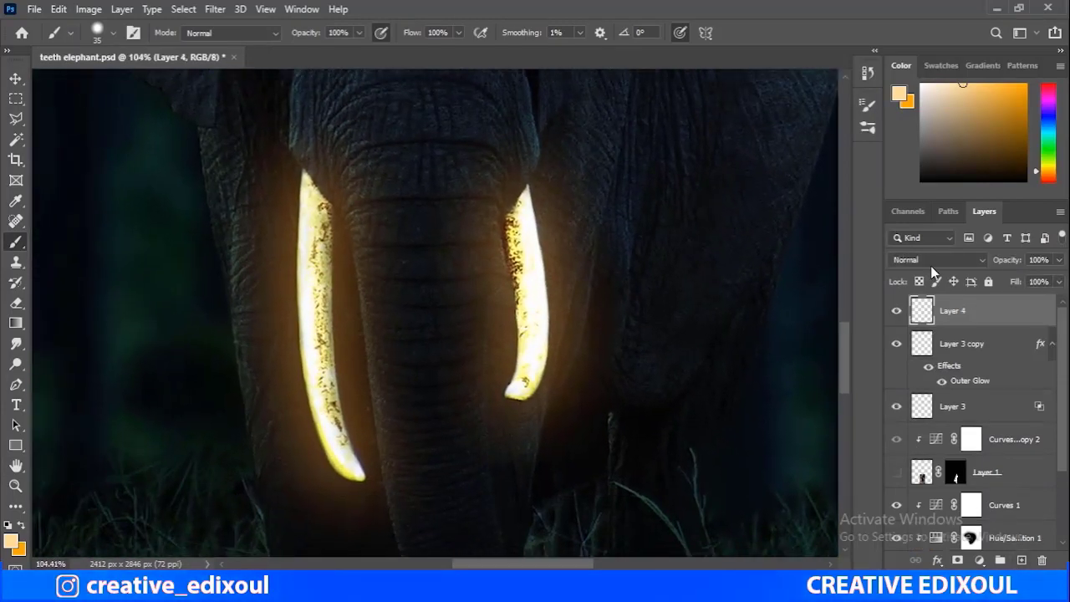
# Set Layer 4 to Screen and paint extra glow along the left tusk.
pyautogui.click(935, 260)
pyautogui.click(920, 323)
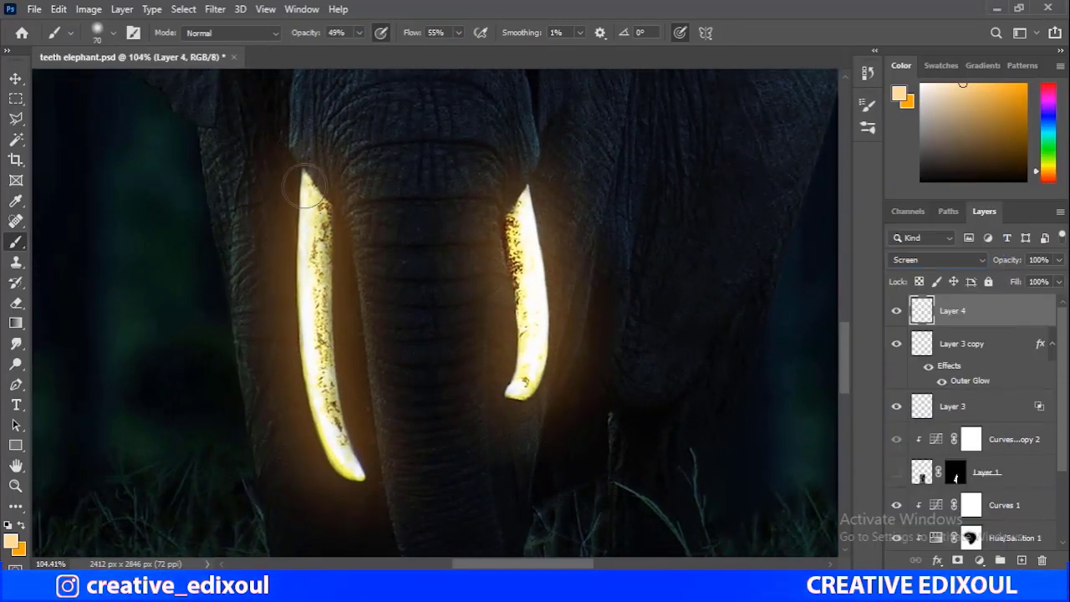
pyautogui.moveTo(298, 179); pyautogui.dragTo(292, 449)
pyautogui.press('[')
pyautogui.press('[')
pyautogui.press('[')
pyautogui.scroll(-3, 509, 396)
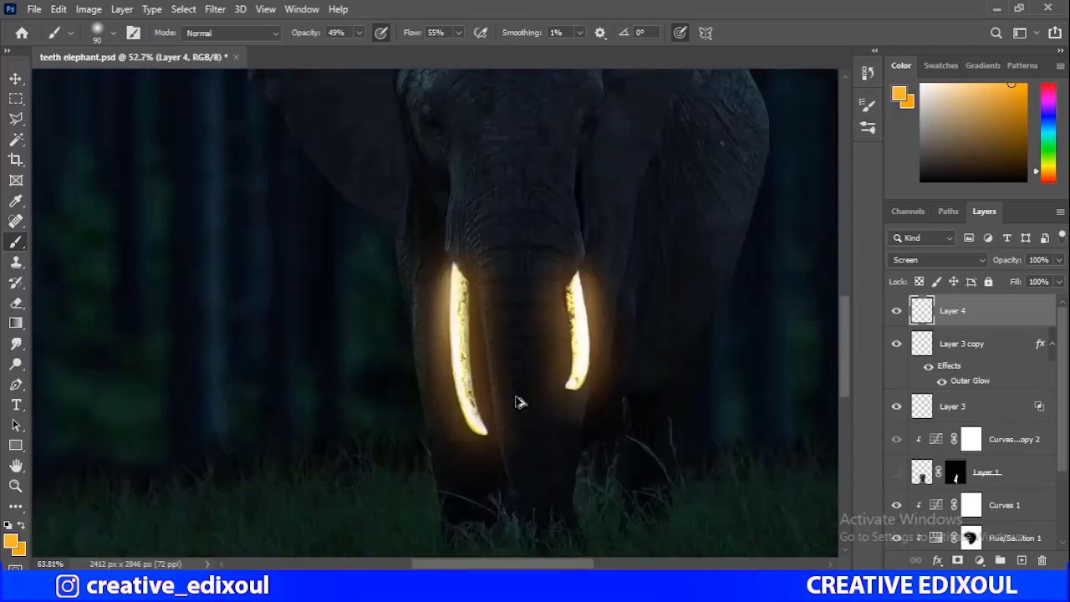
pyautogui.scroll(-2, 437, 390)
pyautogui.scroll(-2, 438, 389)
pyautogui.scroll(6, 377, 351)
pyautogui.scroll(1, 376, 351)
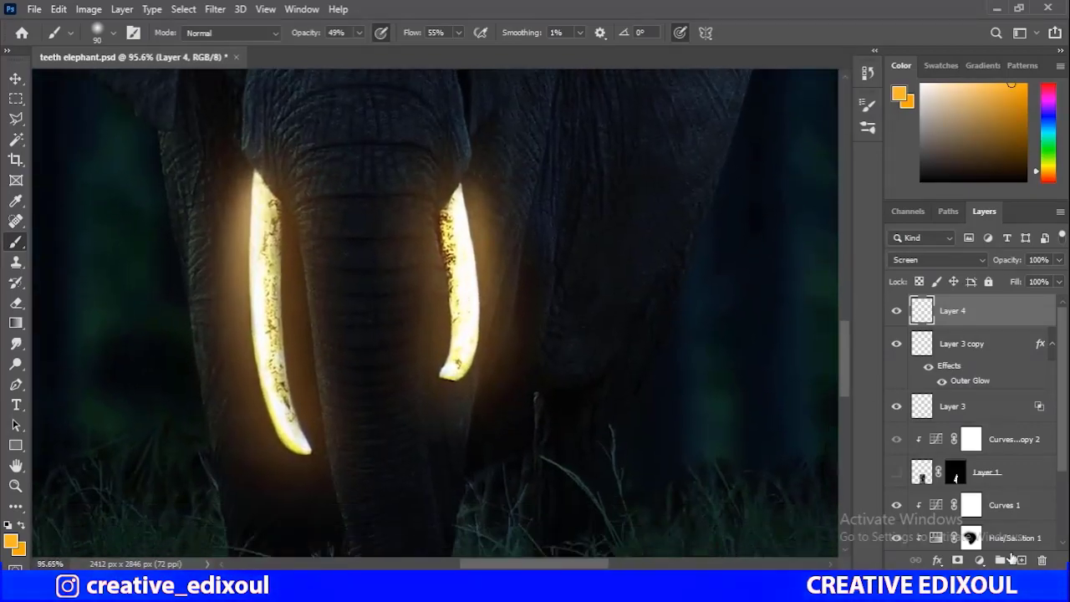
# Add a new Layer 5 filled with orange and set it to Linear Light.
pyautogui.hotkey('ctrl', 'shift', 'alt', 'n')
pyautogui.hotkey('alt', 'BackSpace')
pyautogui.click(935, 260)
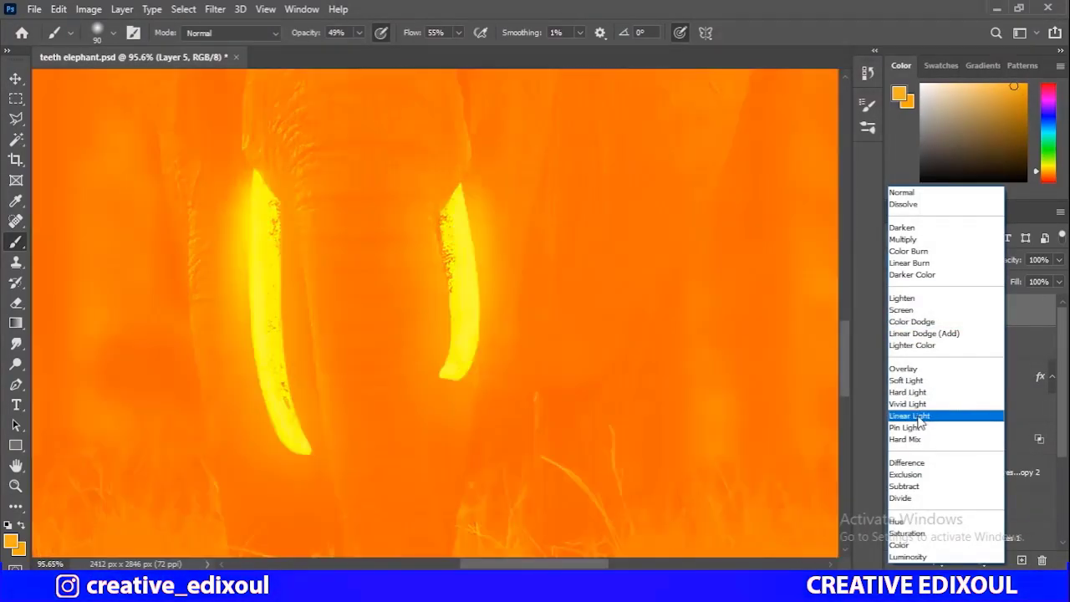
pyautogui.click(910, 416)
pyautogui.hotkey('ctrl', 'u')
pyautogui.press('Escape')
# Restrict Layer 5's tint with Blend If and give it an inverted black mask.
pyautogui.doubleClick(1031, 317)
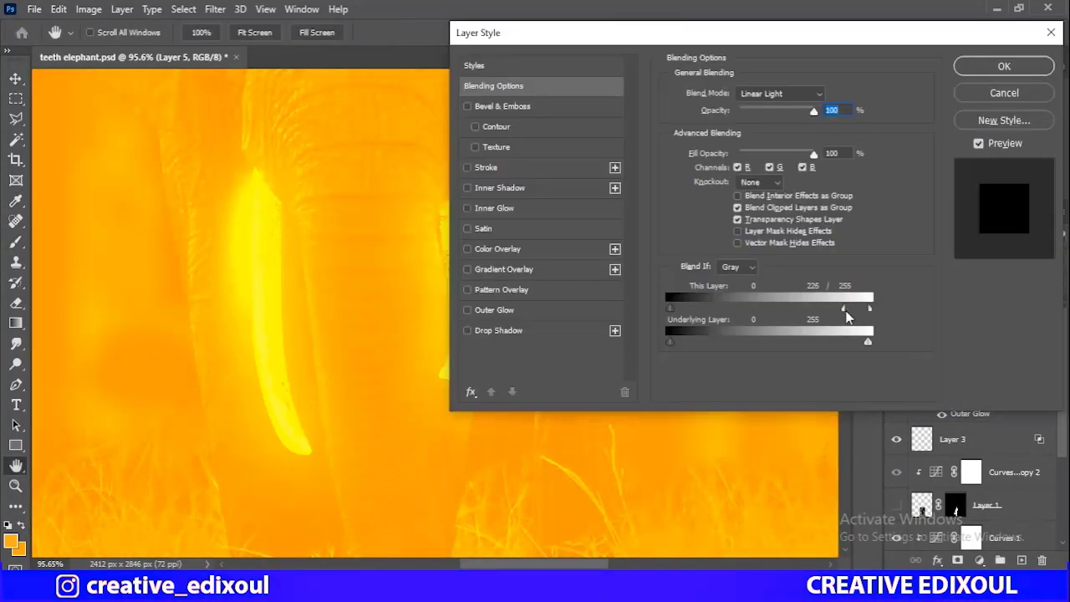
pyautogui.moveTo(866, 342)
pyautogui.mouseDown()
pyautogui.moveTo(698, 337)
pyautogui.moveTo(731, 342)
pyautogui.mouseUp()
pyautogui.click(972, 73)
pyautogui.click(958, 560)
pyautogui.press('b')
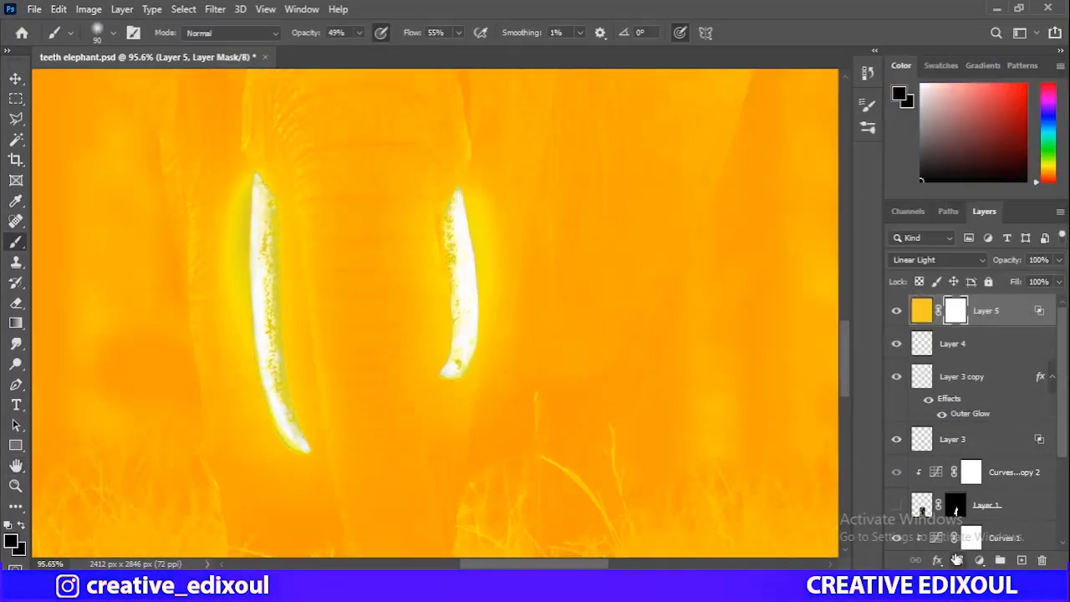
pyautogui.hotkey('ctrl', 'i')
pyautogui.scroll(2, 472, 408)
# Select Layer 5 and switch its blending to Hard Light.
pyautogui.click(921, 310)
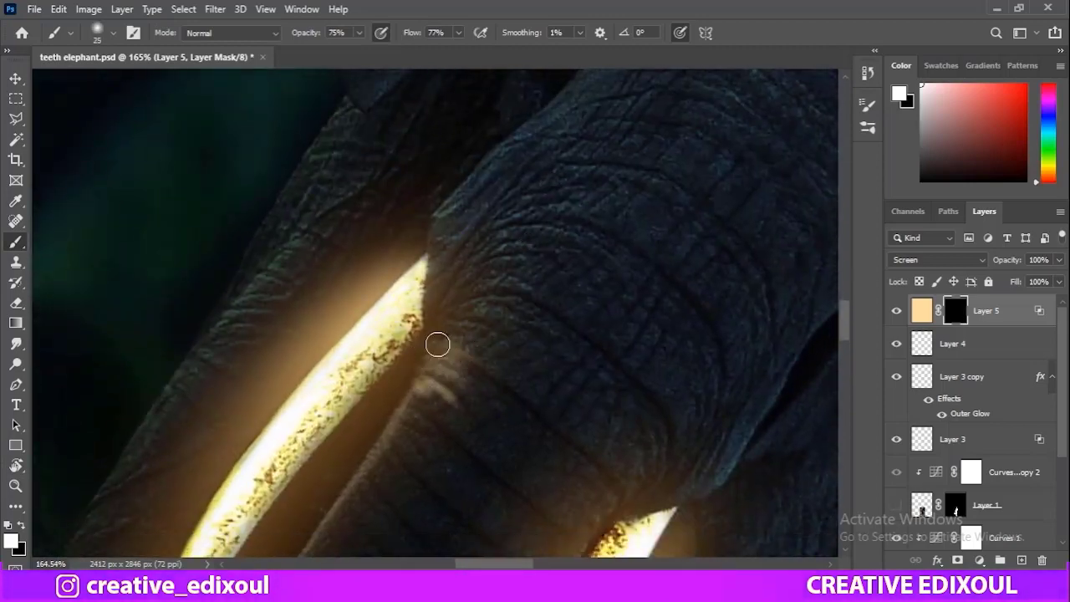
pyautogui.press('e')
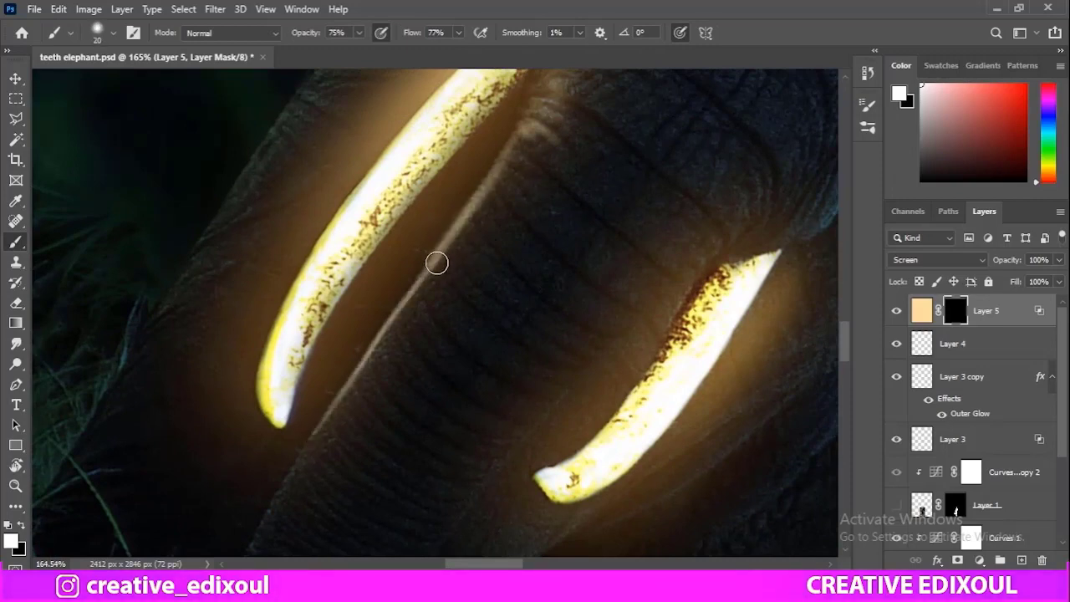
pyautogui.press('[')
pyautogui.press('[')
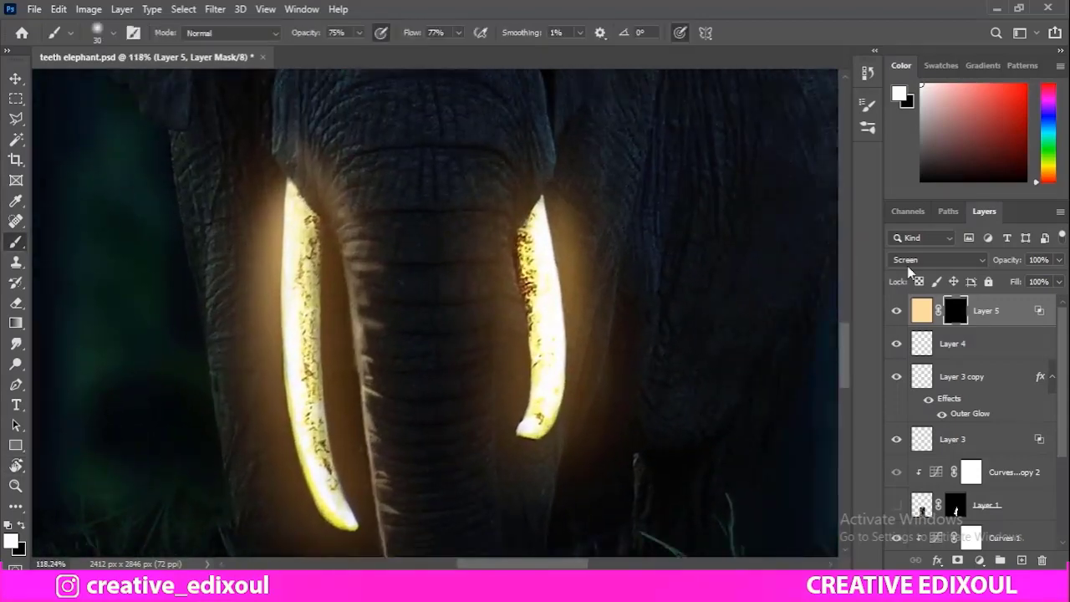
pyautogui.click(929, 259)
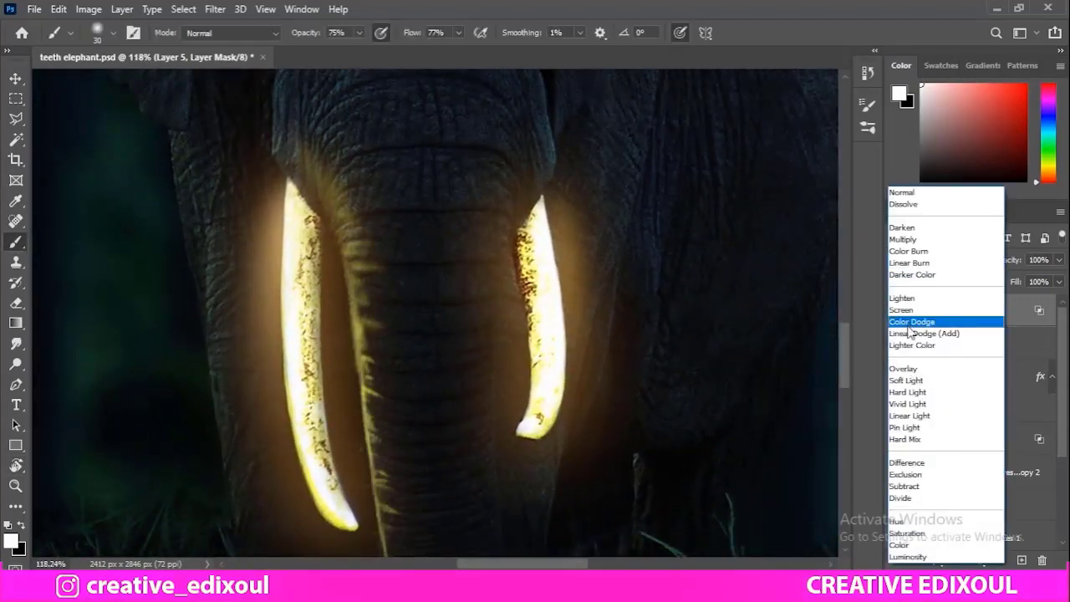
pyautogui.click(908, 392)
# Resize the soft brush and zoom in on the trunk edges beside the tusks.
pyautogui.scroll(3, 435, 354)
pyautogui.press('[')
pyautogui.press('[')
pyautogui.press('[')
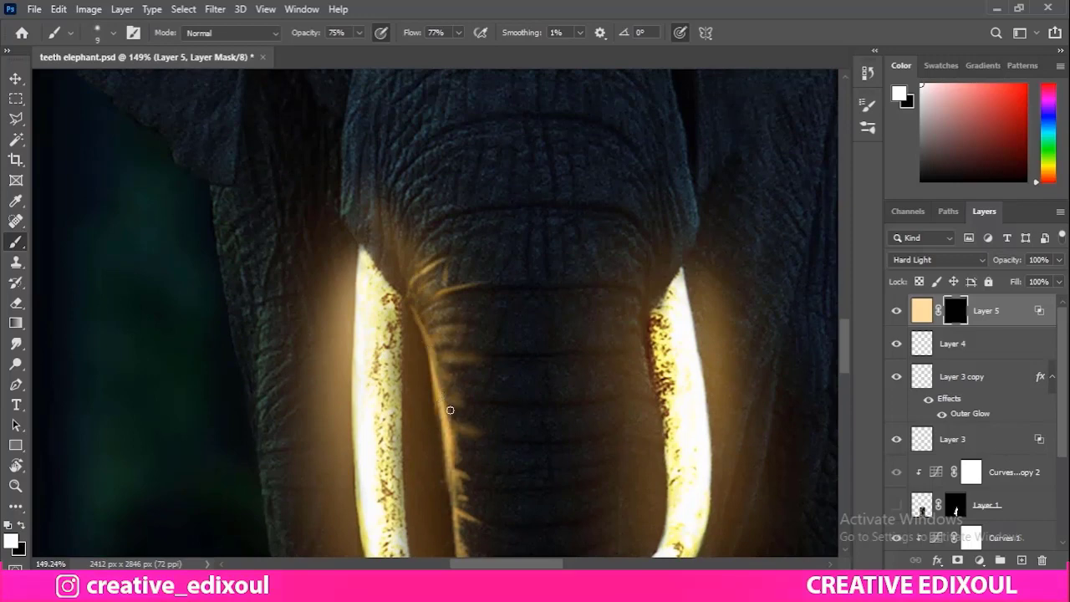
pyautogui.scroll(-3, 450, 409)
pyautogui.press(']')
pyautogui.press(']')
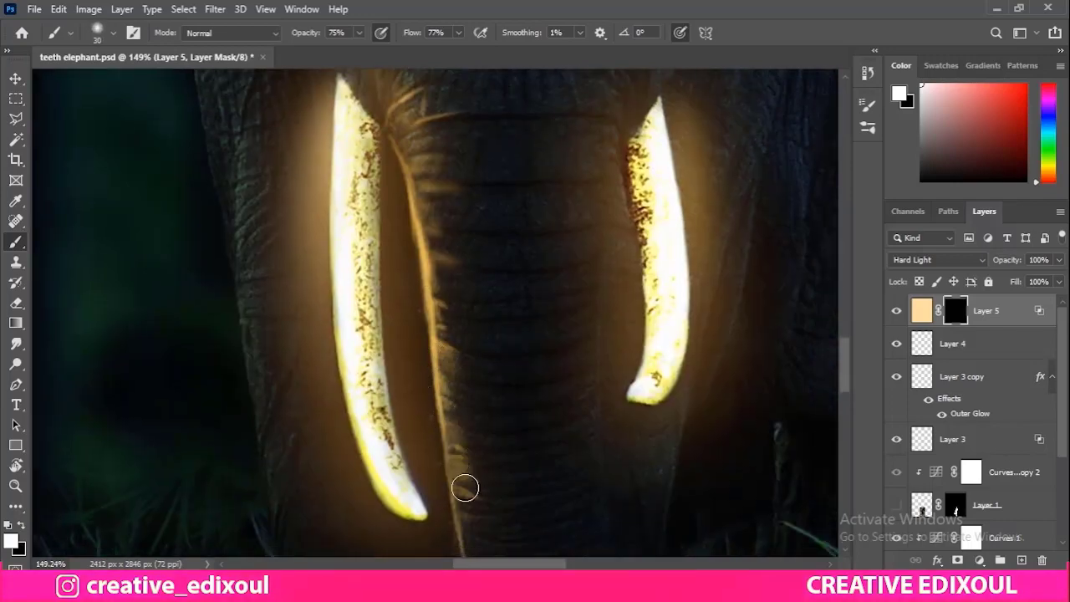
pyautogui.scroll(-2, 435, 367)
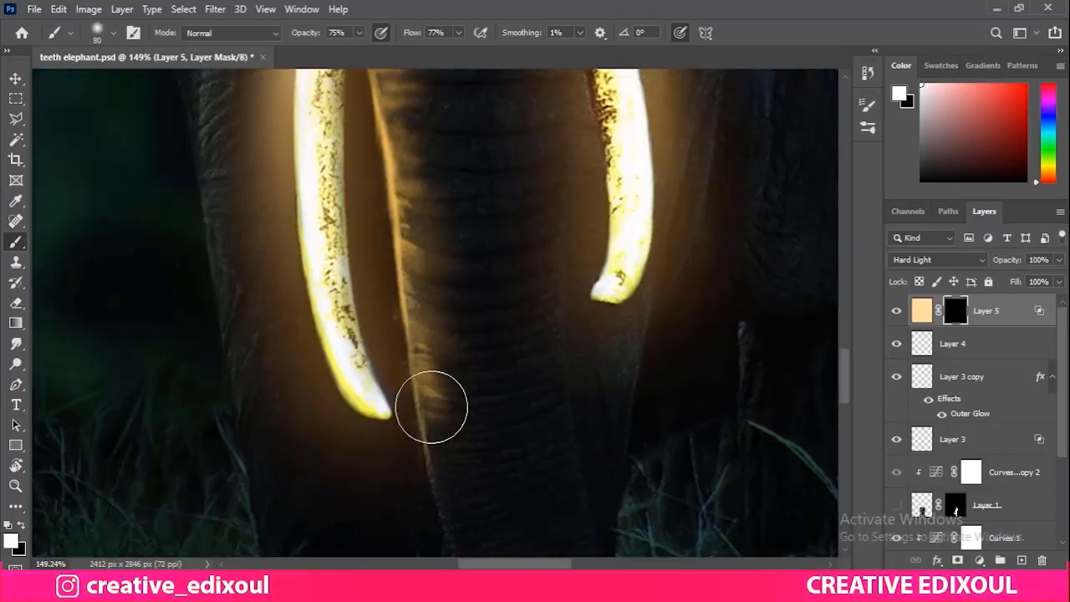
pyautogui.scroll(3, 455, 293)
pyautogui.press('e')
pyautogui.press('b')
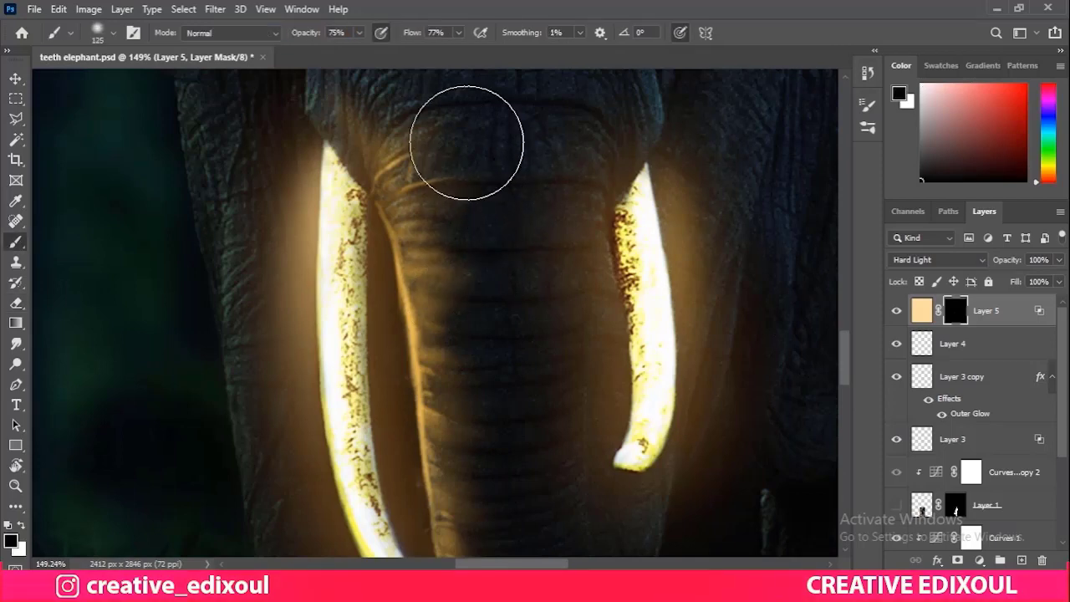
pyautogui.scroll(-1, 464, 167)
pyautogui.scroll(-4, 490, 282)
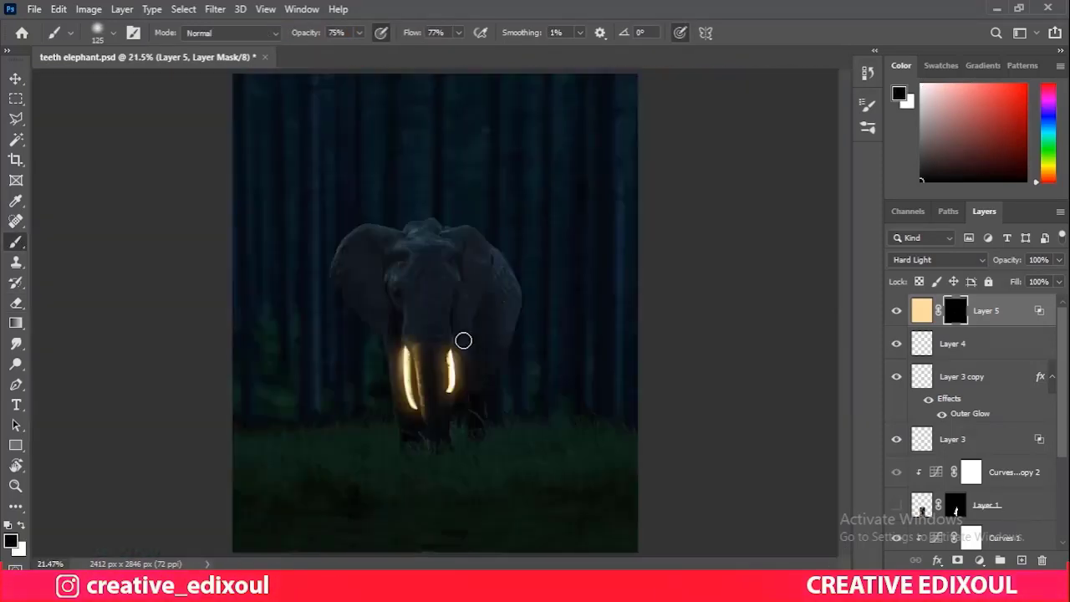
pyautogui.scroll(3, 463, 340)
pyautogui.scroll(2, 430, 375)
pyautogui.scroll(-3, 535, 224)
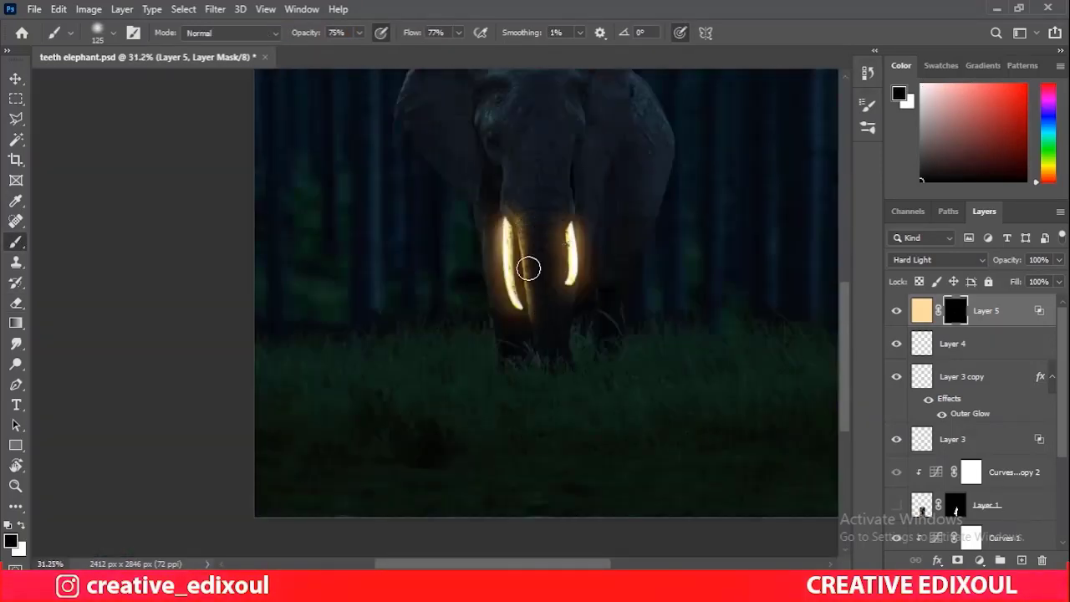
pyautogui.scroll(2, 529, 267)
pyautogui.scroll(2, 521, 342)
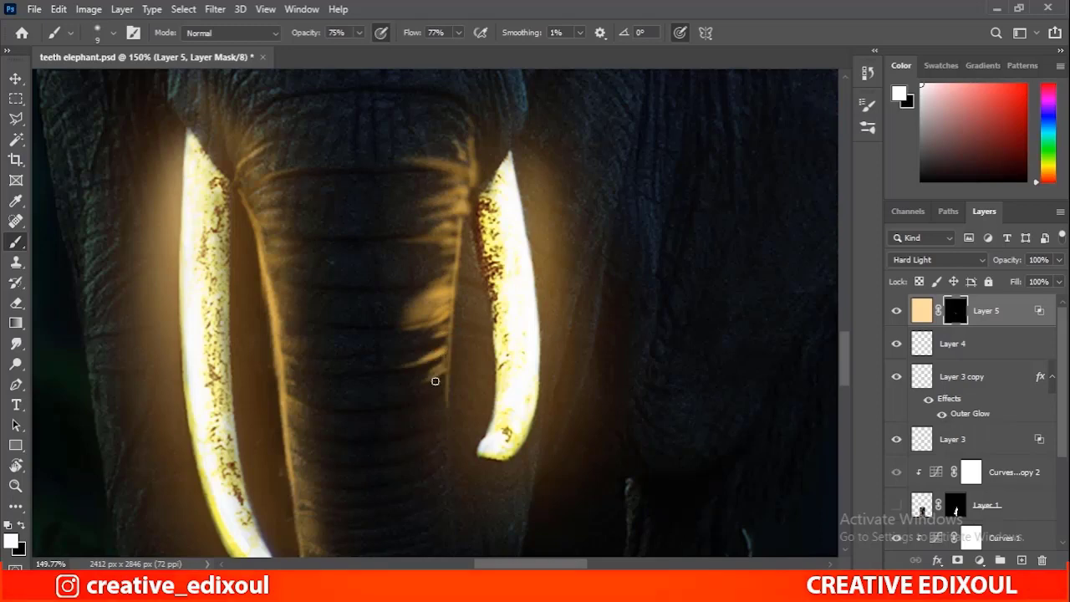
pyautogui.scroll(2, 435, 381)
pyautogui.scroll(-2, 377, 410)
# Paint a thin light stroke on the mask along the trunk beside the tusk.
pyautogui.press('x')
pyautogui.press(']')
pyautogui.press(']')
pyautogui.press(']')
pyautogui.scroll(2, 481, 361)
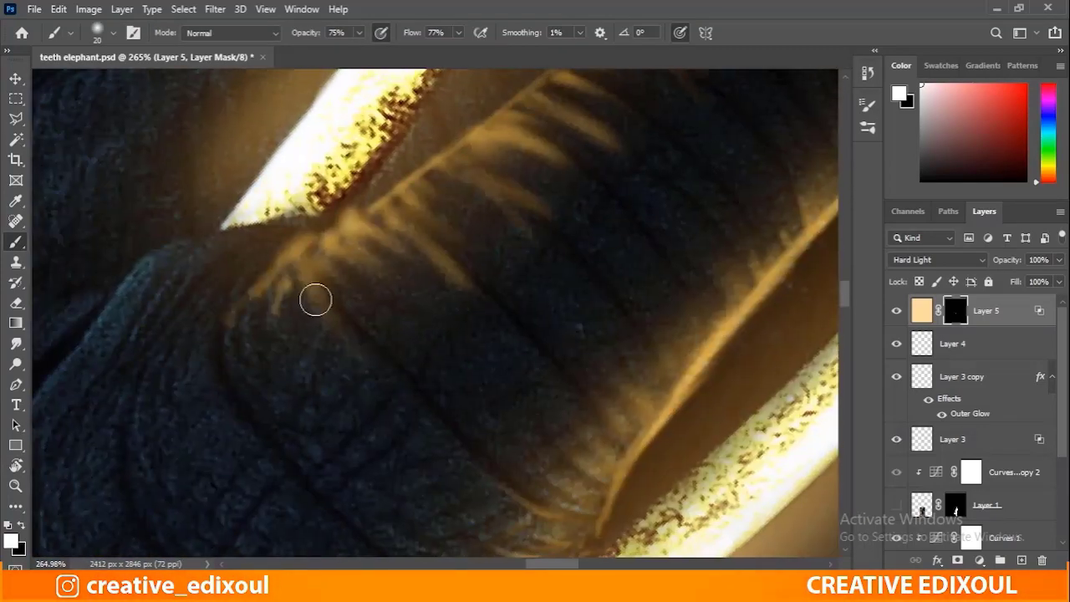
pyautogui.press('[')
pyautogui.press('[')
pyautogui.press('[')
pyautogui.moveTo(347, 227); pyautogui.dragTo(255, 245)
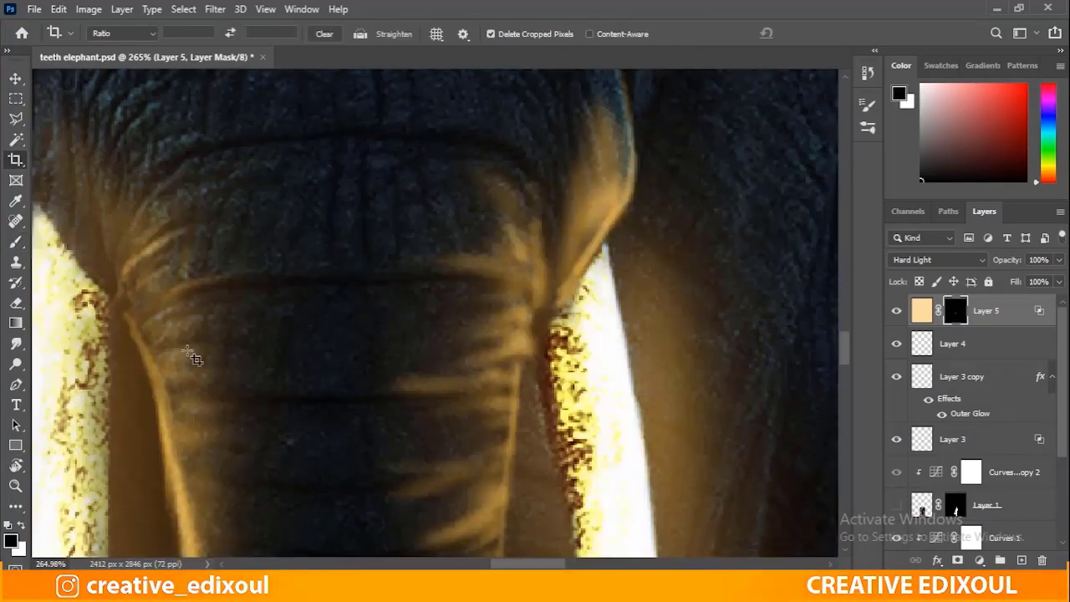
pyautogui.press('x')
pyautogui.scroll(-3, 423, 212)
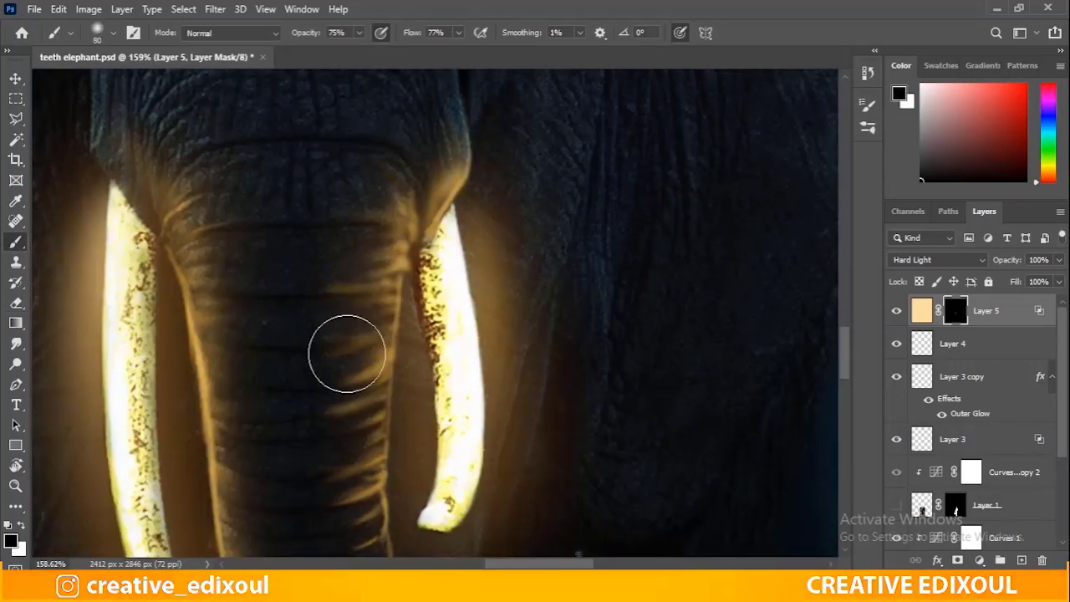
pyautogui.scroll(-3, 346, 352)
pyautogui.hotkey('ctrl', '0')
pyautogui.scroll(3, 528, 384)
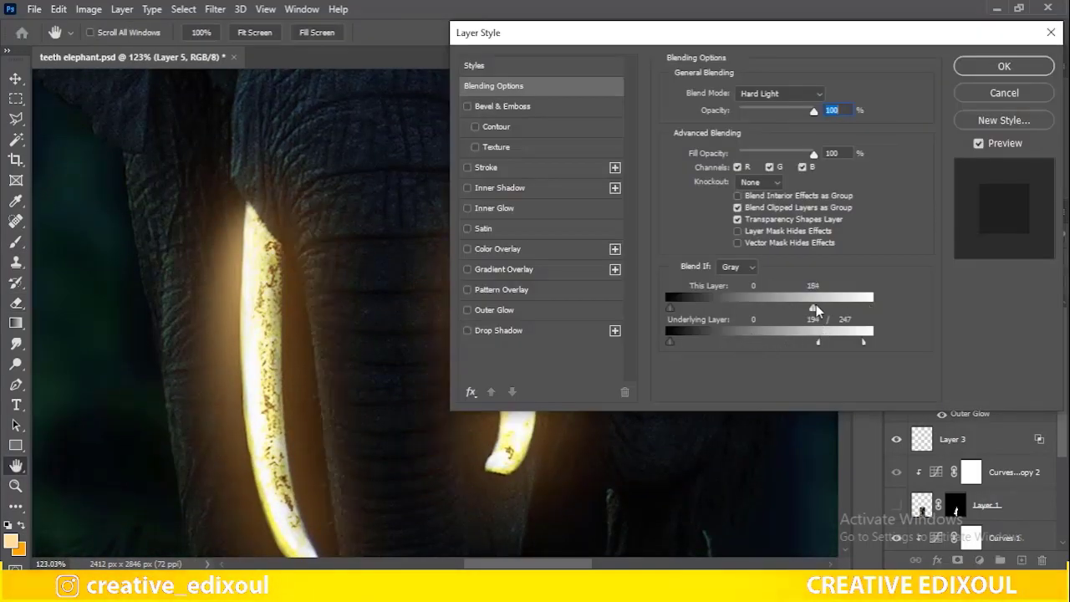
# Soften Layer 3 copy's Blend If, set Layer 5 to Lighter Color and its copy to Hard Light.
pyautogui.moveTo(816, 307); pyautogui.dragTo(855, 314)
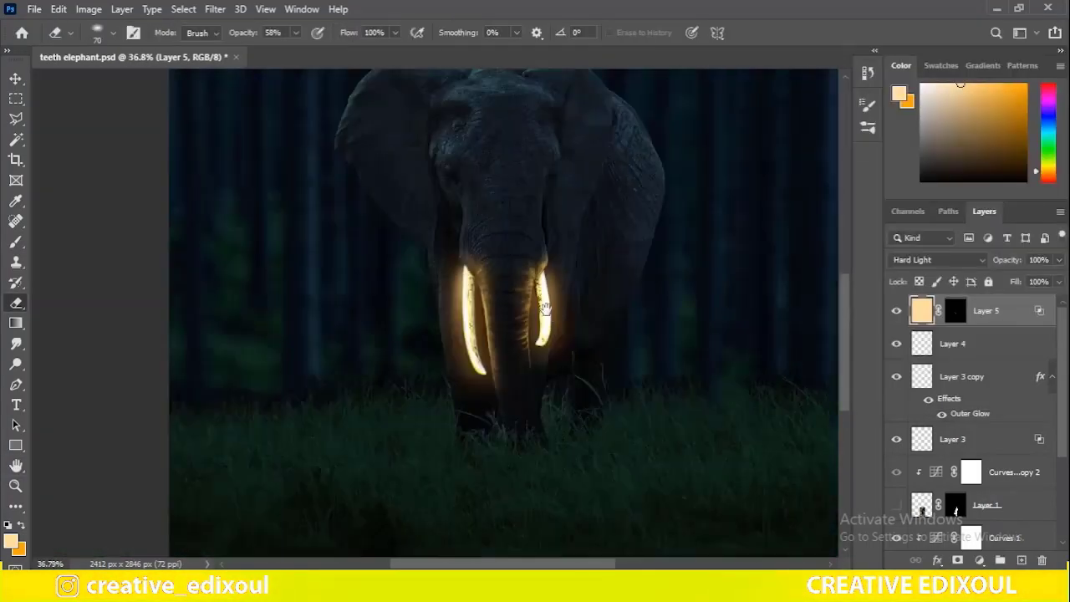
pyautogui.click(919, 259)
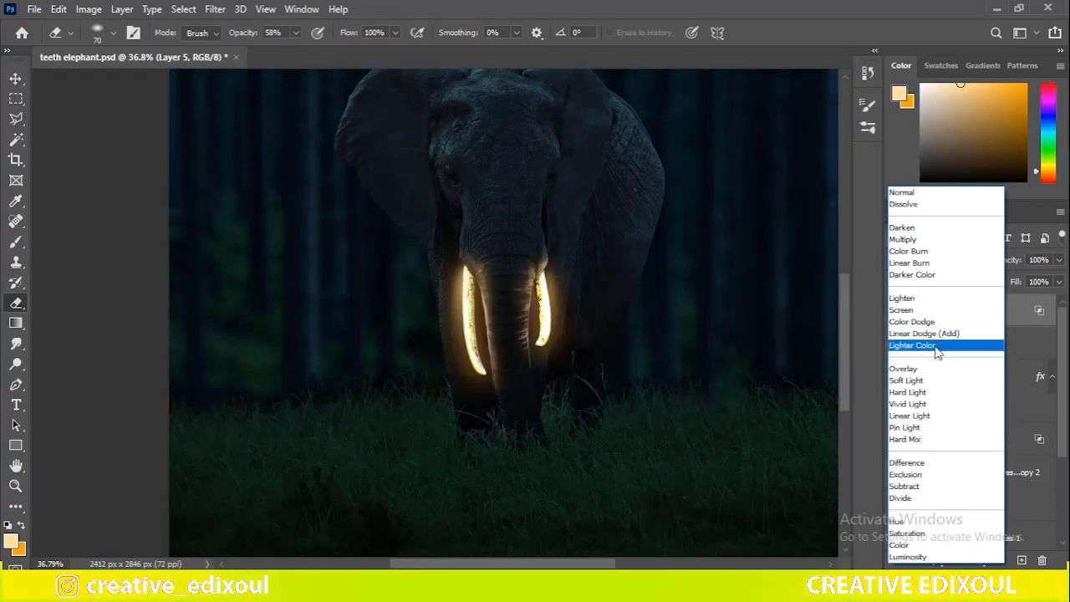
pyautogui.click(896, 311)
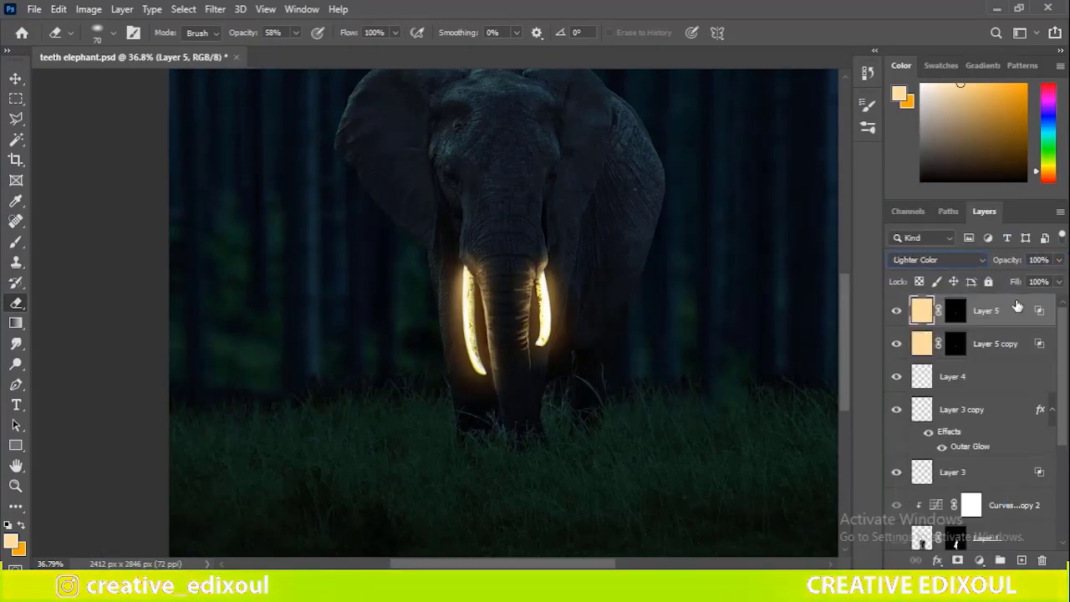
pyautogui.click(987, 343)
pyautogui.click(937, 259)
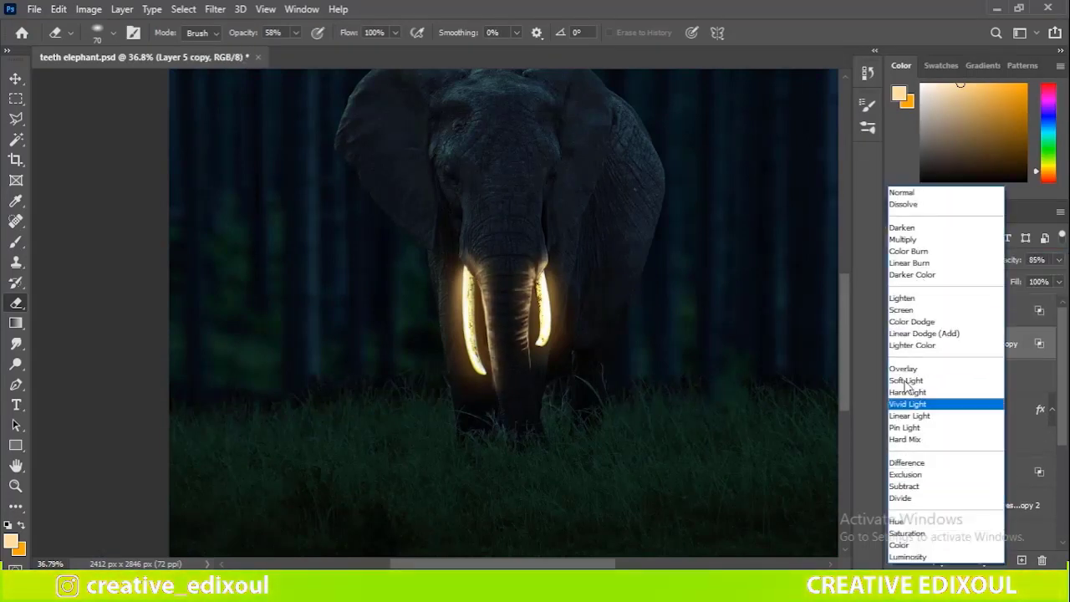
pyautogui.click(907, 392)
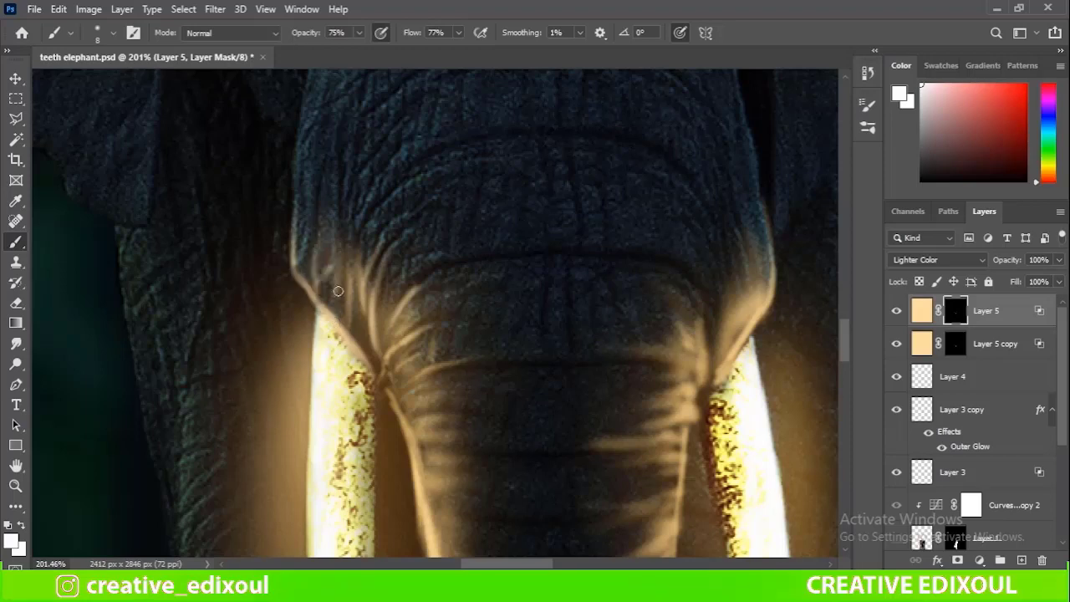
# Paint warm light along the left tusk edge on the Layer 5 mask.
pyautogui.moveTo(338, 290); pyautogui.dragTo(296, 239)
pyautogui.hscroll(5, 447, 289)
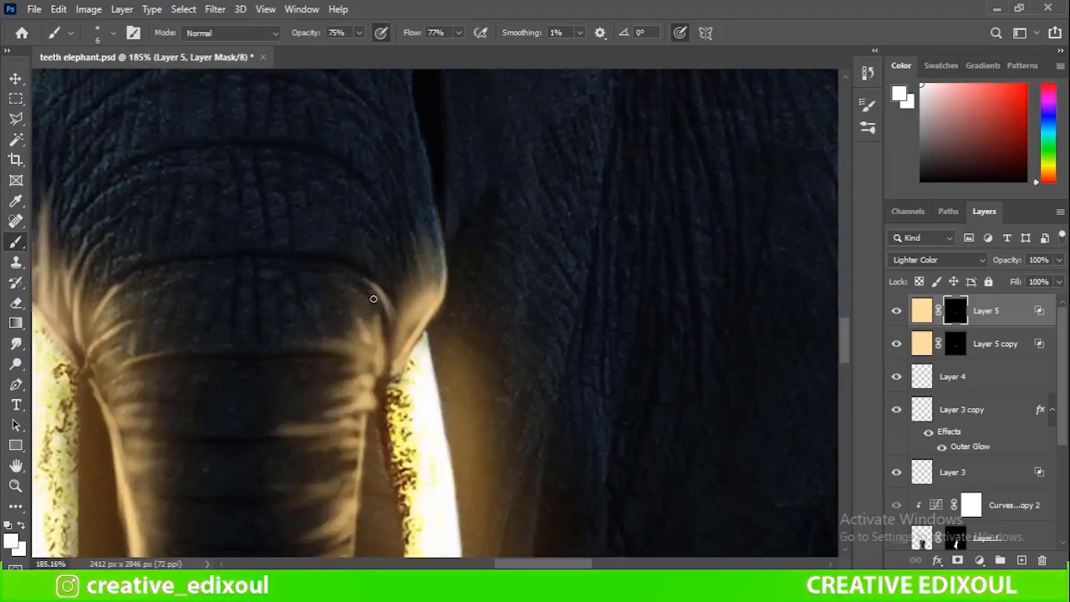
pyautogui.scroll(1, 428, 238)
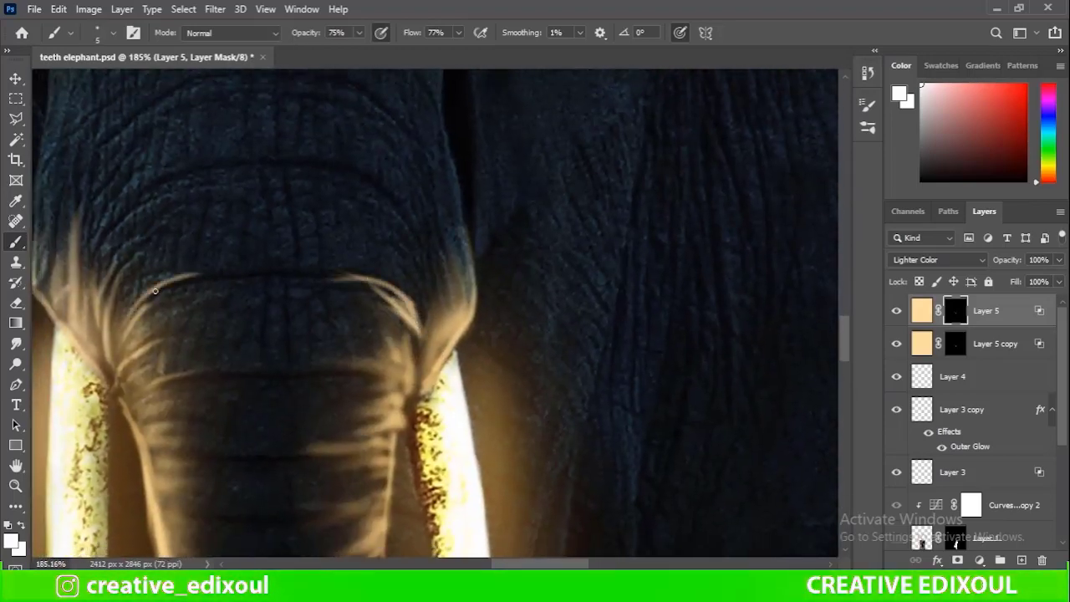
pyautogui.scroll(1, 286, 209)
pyautogui.press(']')
pyautogui.press(']')
pyautogui.press(']')
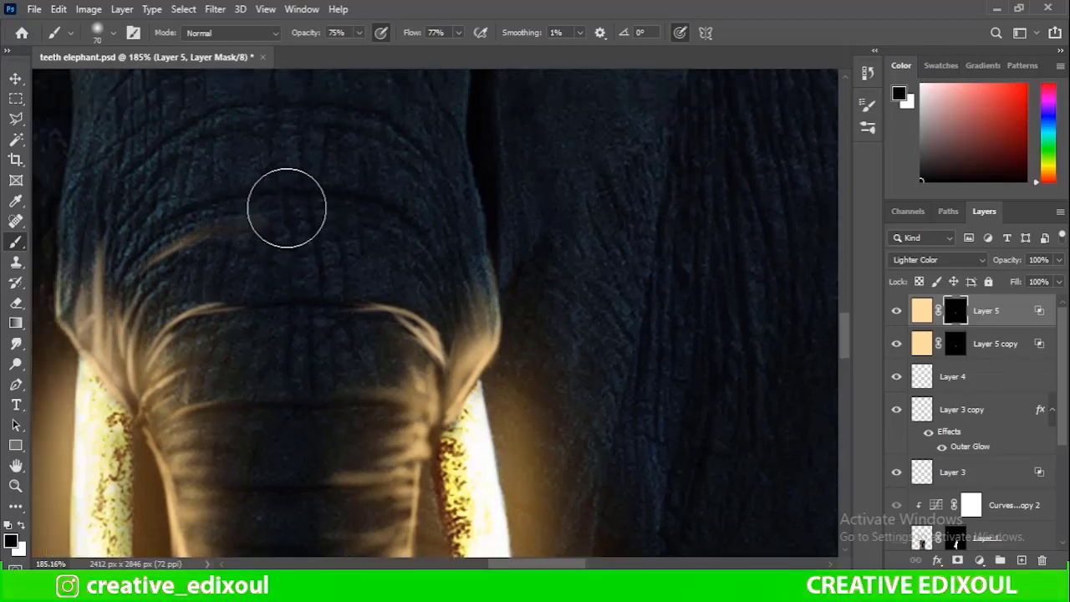
pyautogui.press('x')
pyautogui.press('[')
pyautogui.press('[')
pyautogui.scroll(-5, 127, 136)
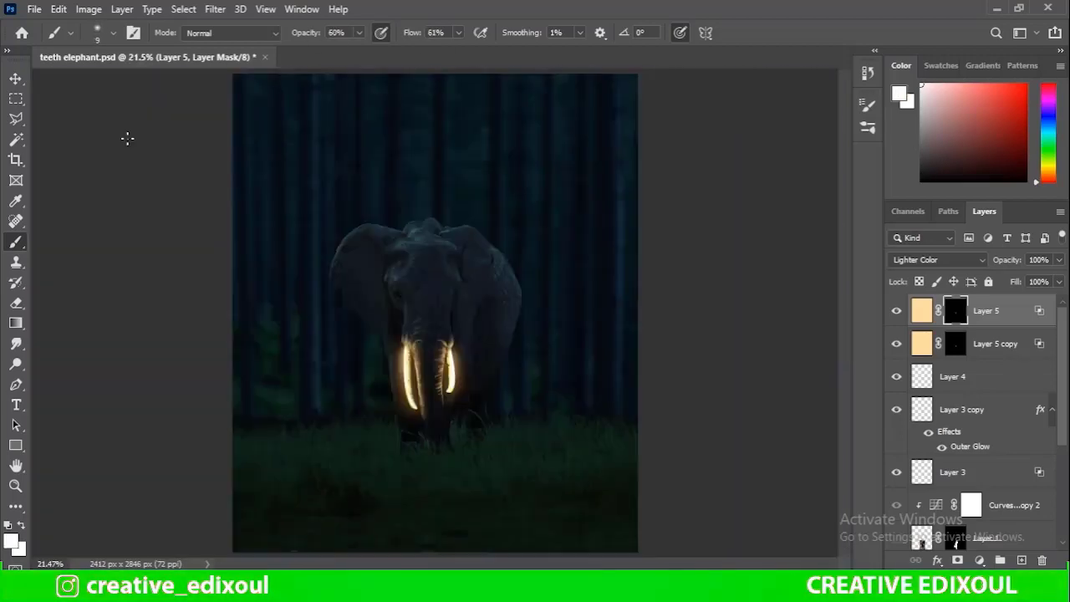
pyautogui.scroll(4, 456, 270)
pyautogui.scroll(-2, 396, 243)
pyautogui.scroll(1, 501, 298)
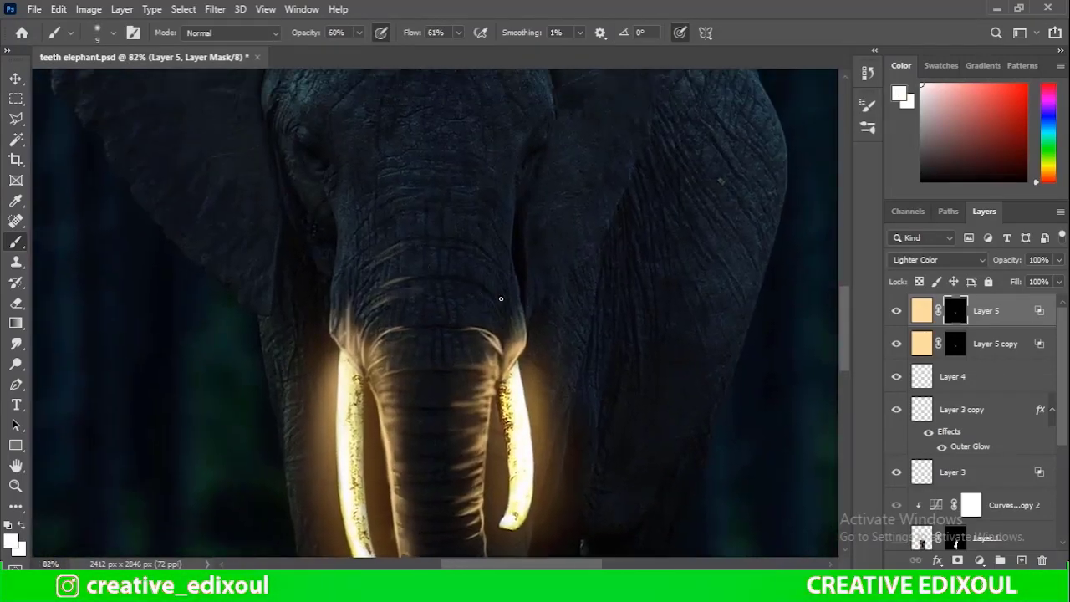
# Paint black with a smaller brush to remove the glow from the upper trunk.
pyautogui.press(']')
pyautogui.press(']')
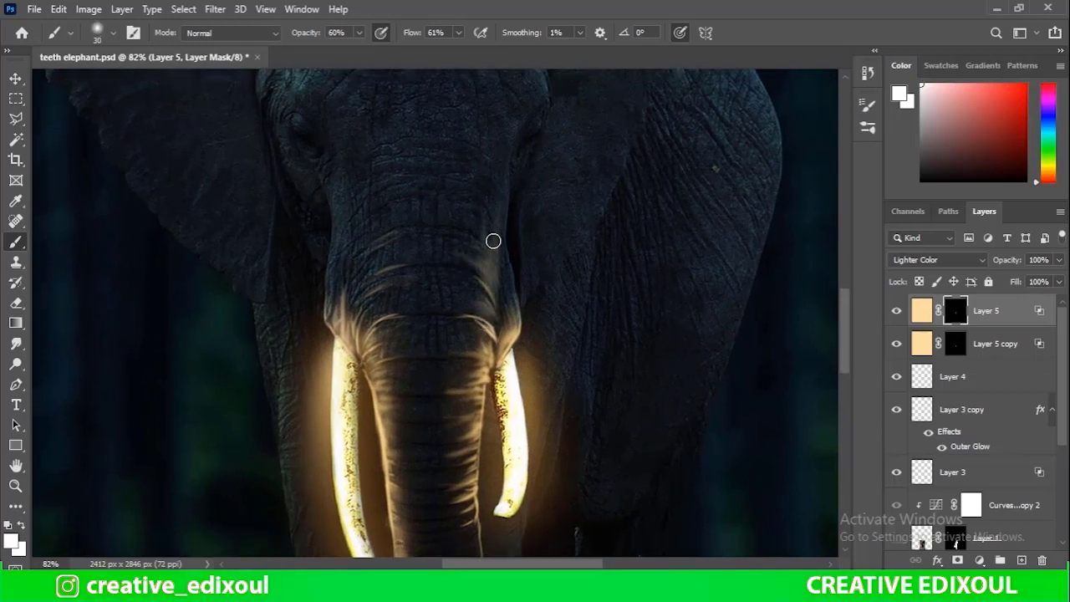
pyautogui.press('[')
pyautogui.press('[')
pyautogui.press('x')
pyautogui.scroll(-2, 483, 255)
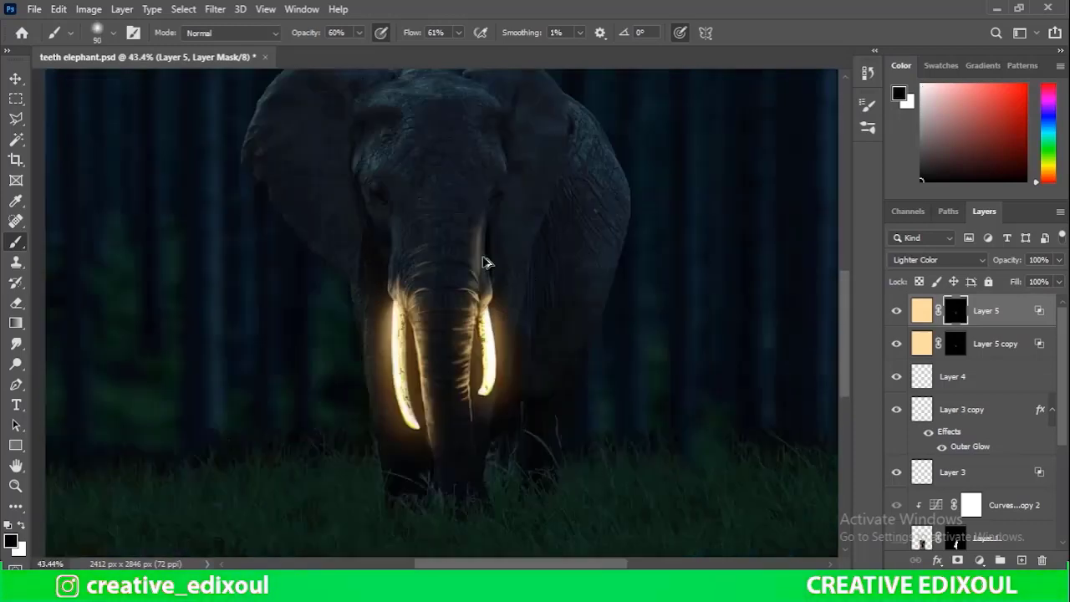
pyautogui.scroll(-2, 484, 255)
pyautogui.scroll(4, 373, 350)
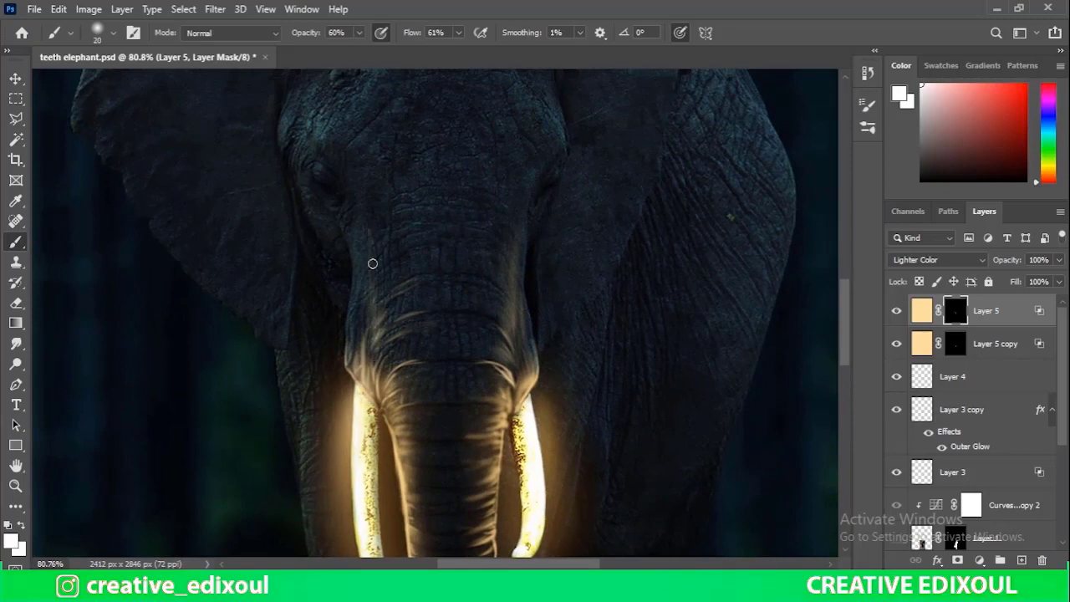
pyautogui.moveTo(364, 222); pyautogui.dragTo(381, 284)
# Switch back to white and reselect the Layer 5 mask for painting.
pyautogui.press('x')
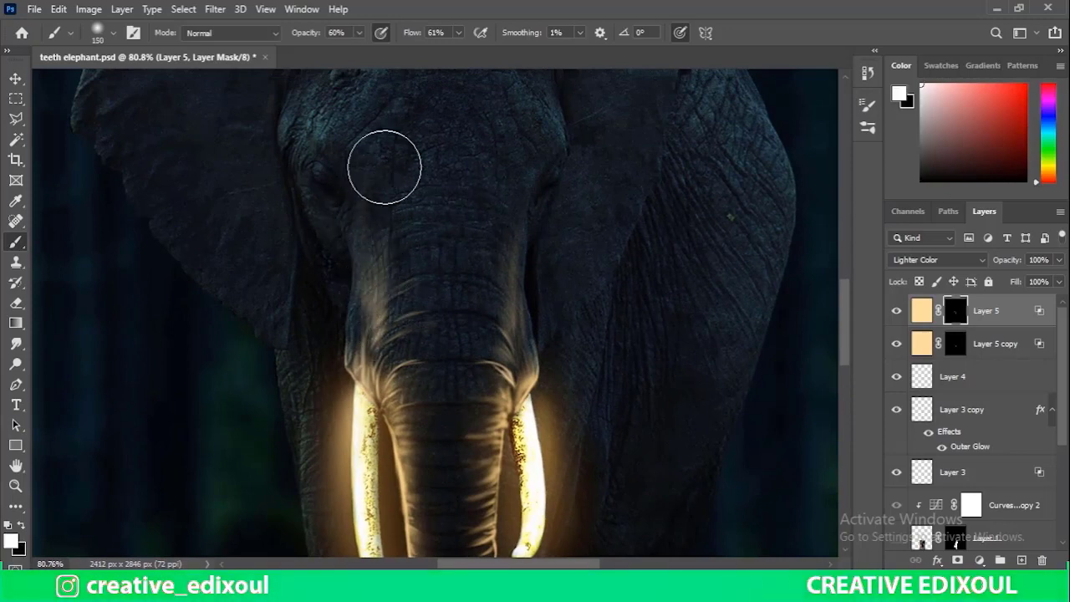
pyautogui.scroll(-3, 434, 265)
pyautogui.scroll(1, 456, 263)
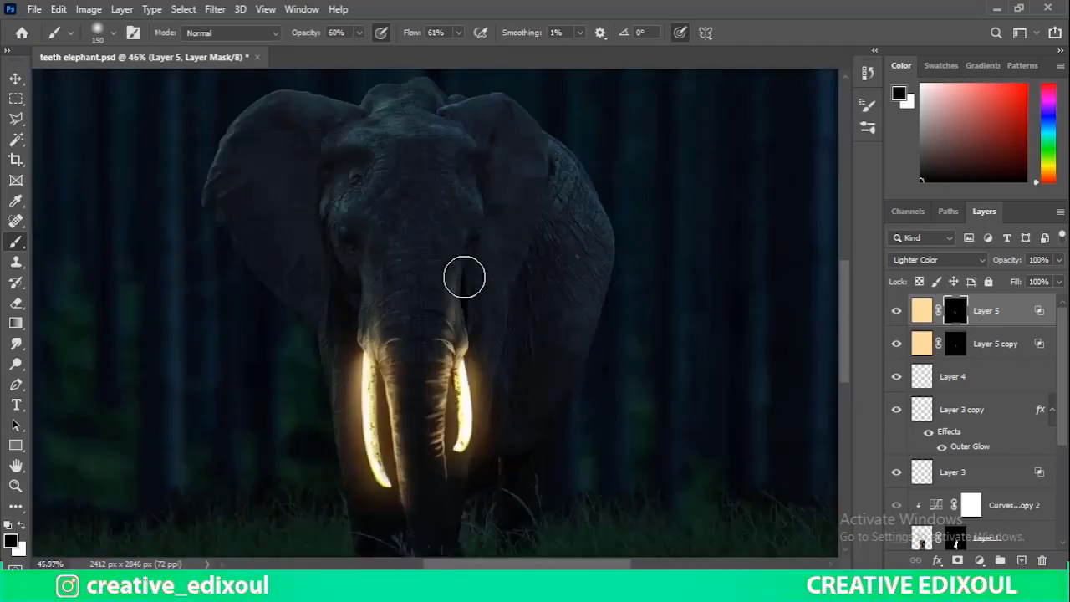
pyautogui.scroll(2, 443, 297)
pyautogui.scroll(2, 429, 324)
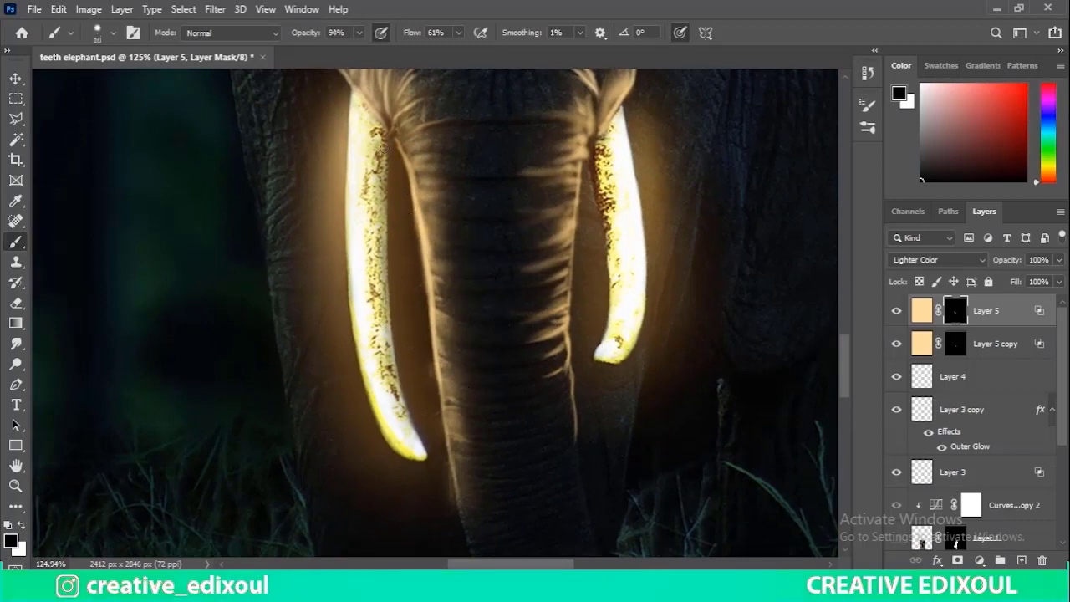
pyautogui.hotkey('alt', '[')
pyautogui.hotkey('alt', ']')
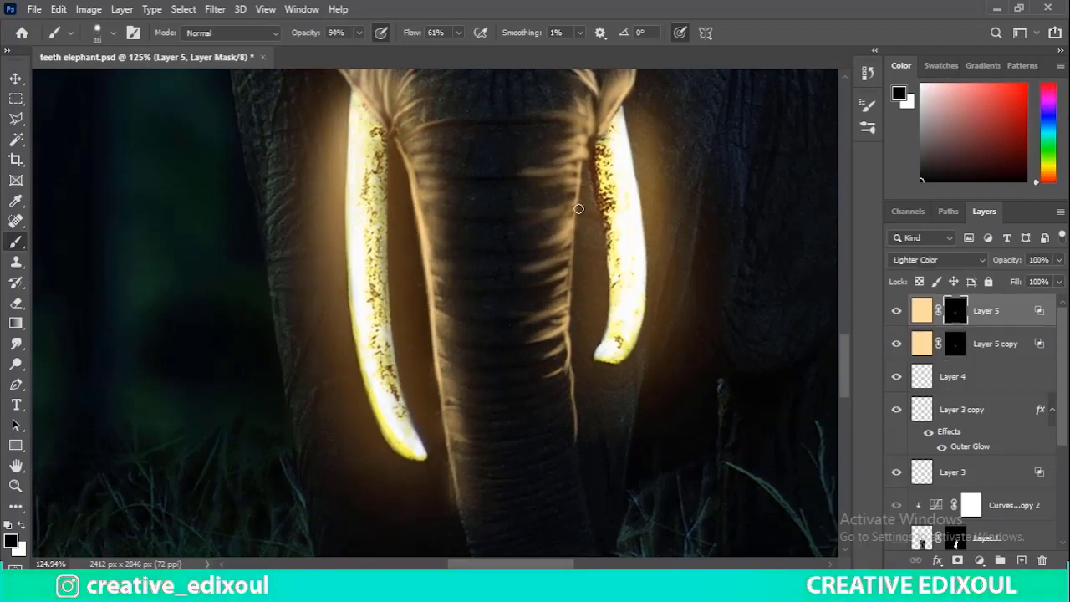
pyautogui.hotkey('alt', '[')
pyautogui.scroll(-3, 564, 358)
pyautogui.scroll(1, 563, 357)
pyautogui.click(954, 310)
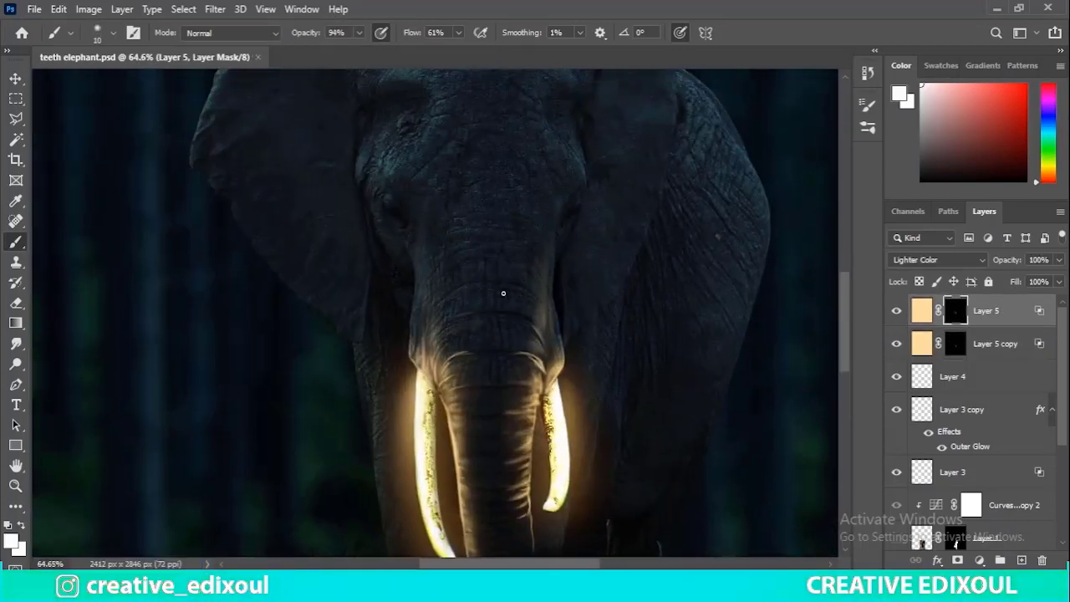
# Set up the mask brush at size 300 with swapped foreground and background colours.
pyautogui.press('x')
pyautogui.scroll(2, 382, 320)
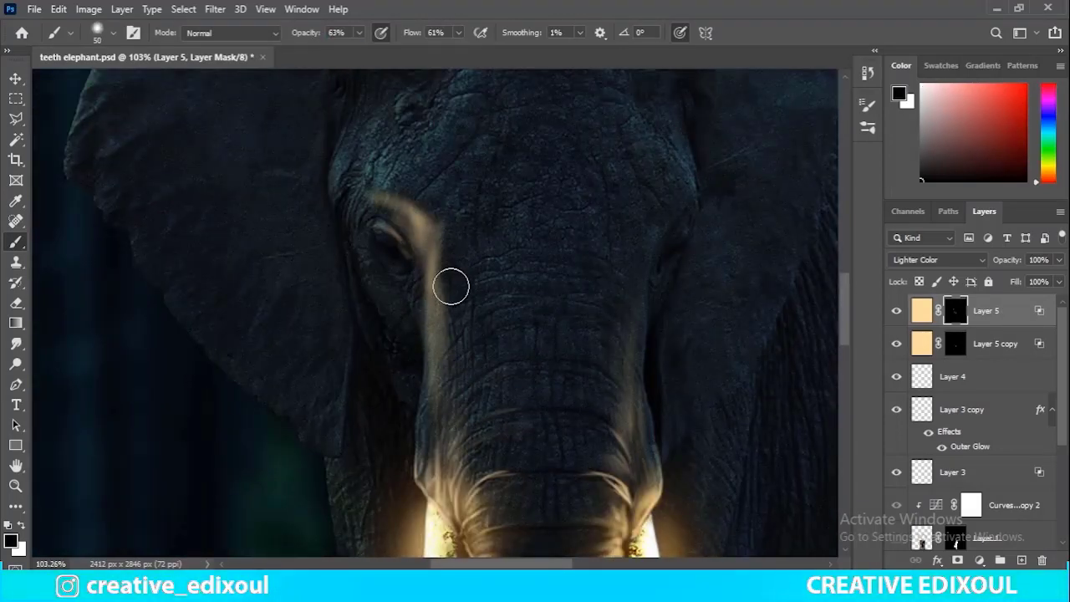
pyautogui.scroll(-8, 453, 200)
pyautogui.scroll(1, 418, 326)
pyautogui.press('x')
pyautogui.press(']')
pyautogui.press(']')
pyautogui.press(']')
pyautogui.scroll(5, 764, 148)
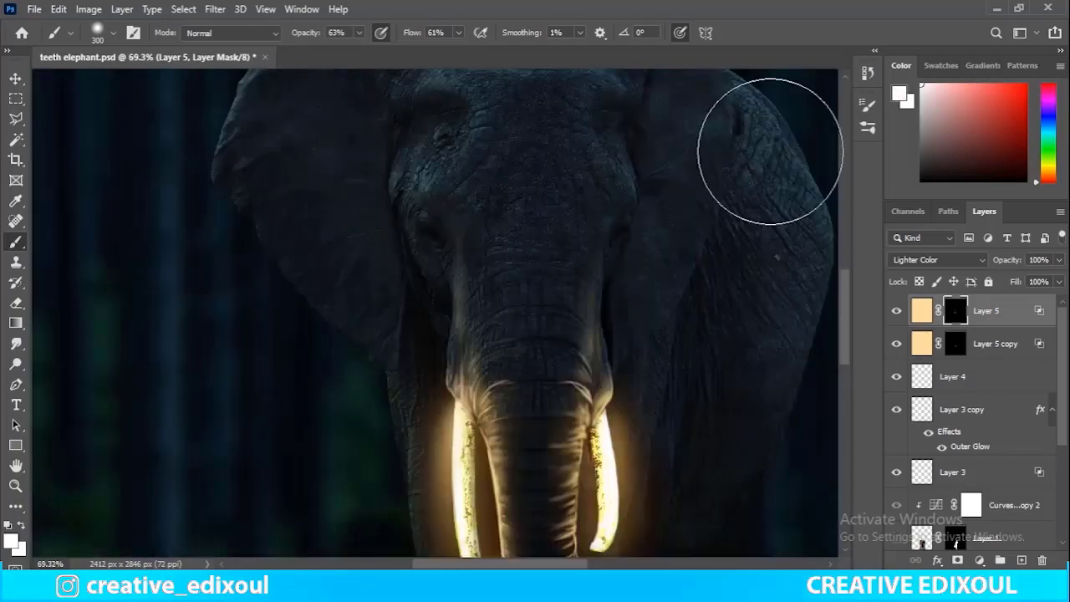
pyautogui.scroll(2, 399, 270)
pyautogui.scroll(-2, 398, 270)
# Bend the Red, Green and Blue curves of Curves 2 to tint the scene orange.
pyautogui.hotkey('alt', '3')
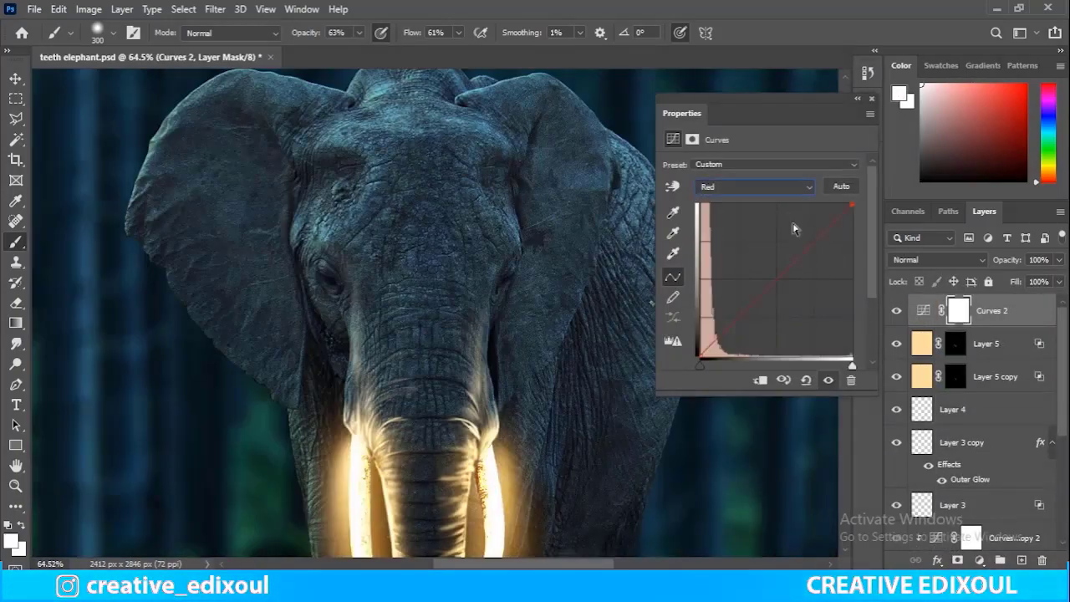
pyautogui.moveTo(852, 204); pyautogui.dragTo(762, 224)
pyautogui.hotkey('alt', '4')
pyautogui.moveTo(805, 267); pyautogui.dragTo(753, 242)
pyautogui.hotkey('alt', '5')
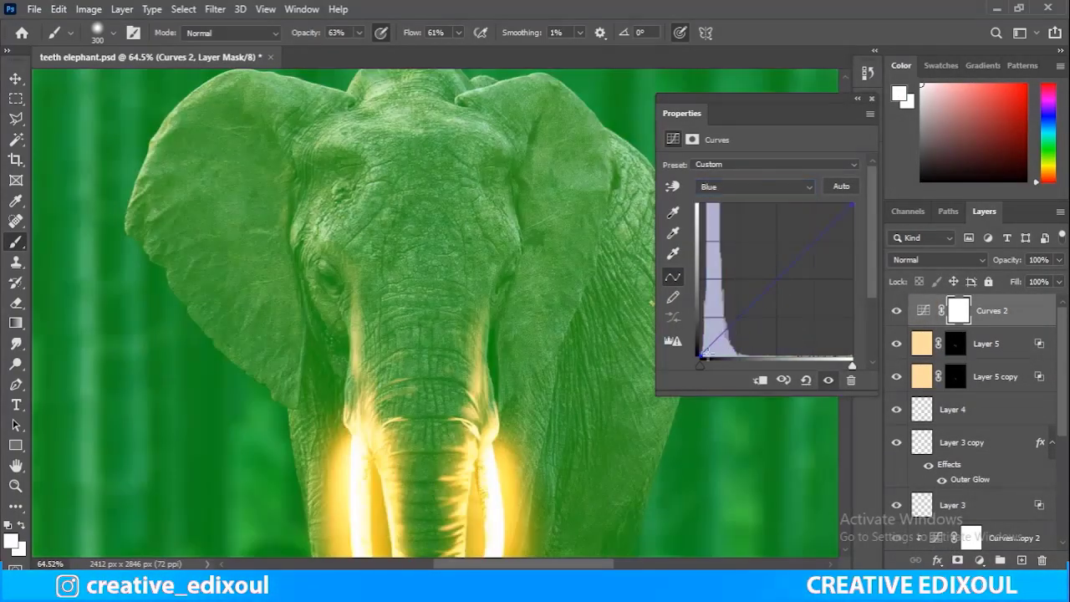
pyautogui.moveTo(701, 358); pyautogui.dragTo(753, 358)
pyautogui.hotkey('alt', '4')
pyautogui.moveTo(800, 268)
pyautogui.mouseDown()
pyautogui.moveTo(742, 250)
pyautogui.moveTo(739, 316)
pyautogui.mouseUp()
pyautogui.hotkey('alt', '3')
pyautogui.click(753, 187)
pyautogui.click(736, 222)
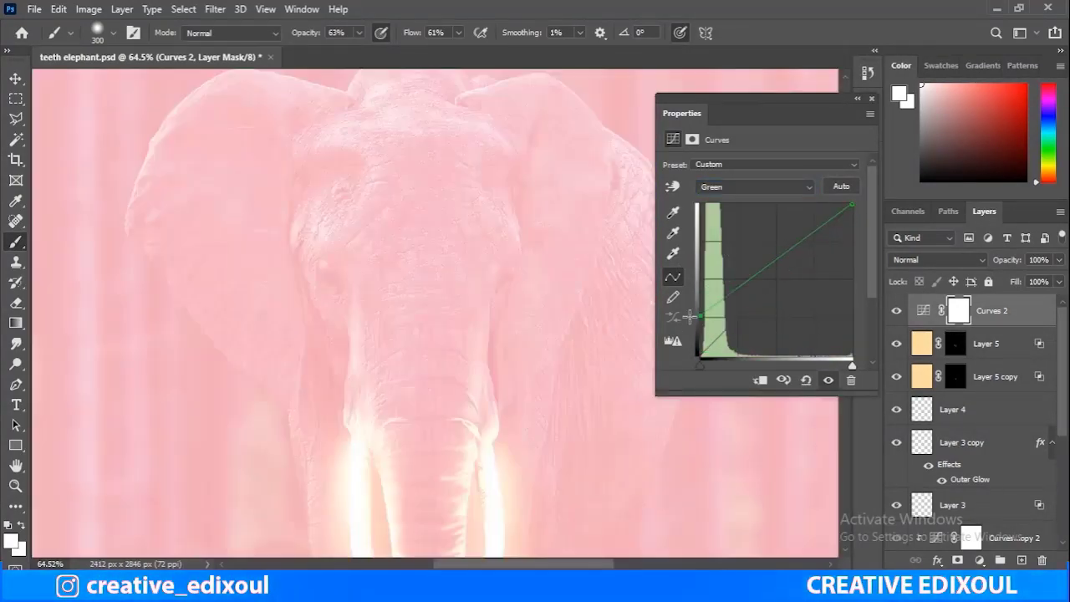
pyautogui.hotkey('alt', '5')
pyautogui.moveTo(701, 358); pyautogui.dragTo(726, 358)
pyautogui.moveTo(725, 311); pyautogui.dragTo(724, 288)
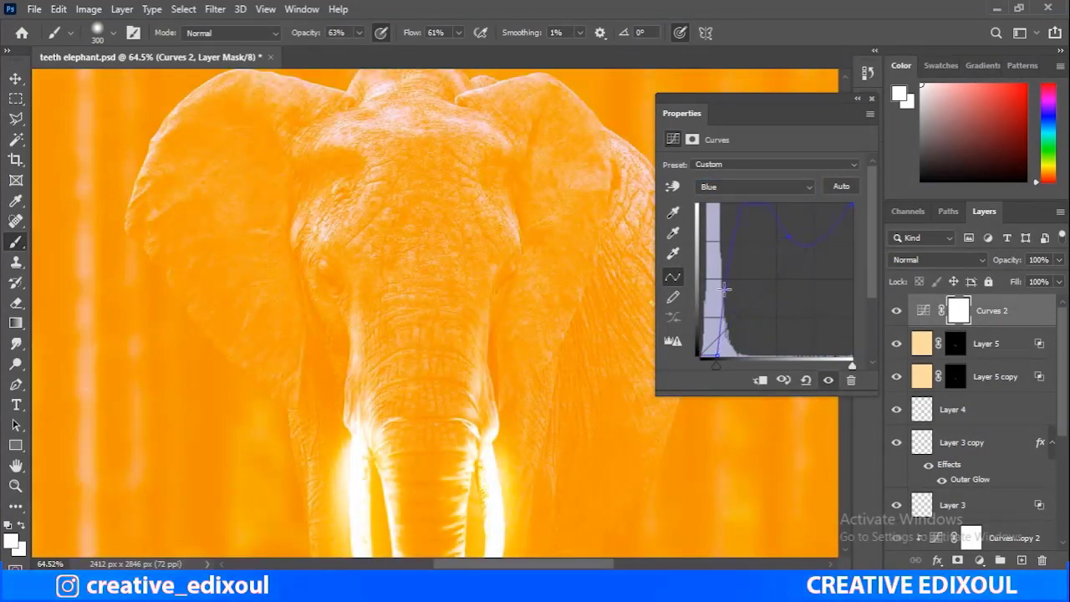
# Invert the Curves 2 mask to hide the orange light everywhere.
pyautogui.hotkey('ctrl', 'i')
pyautogui.scroll(3, 427, 326)
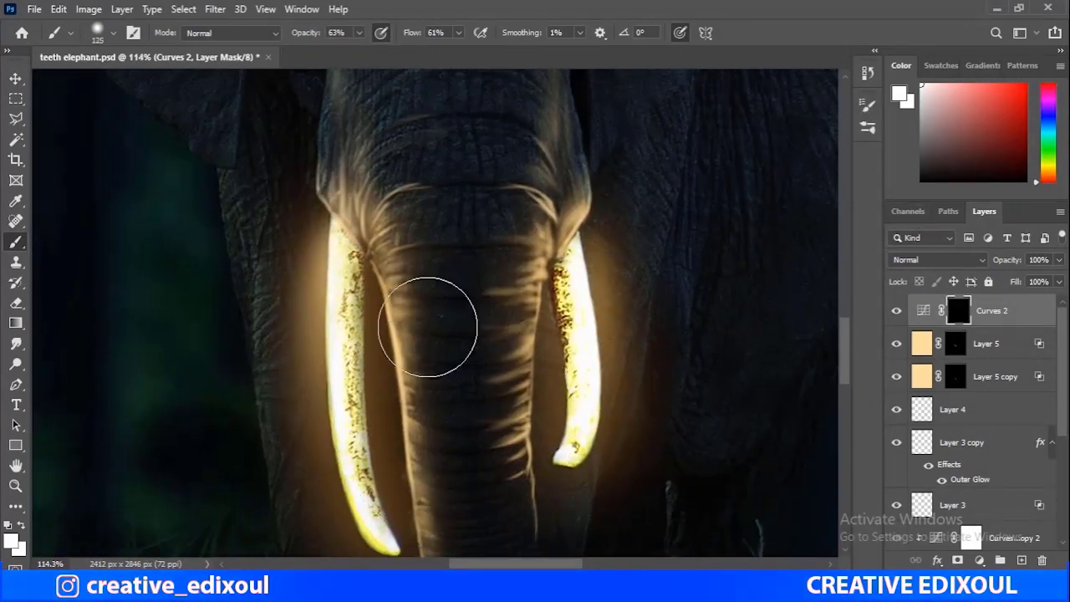
pyautogui.scroll(2, 403, 358)
pyautogui.scroll(1, 400, 267)
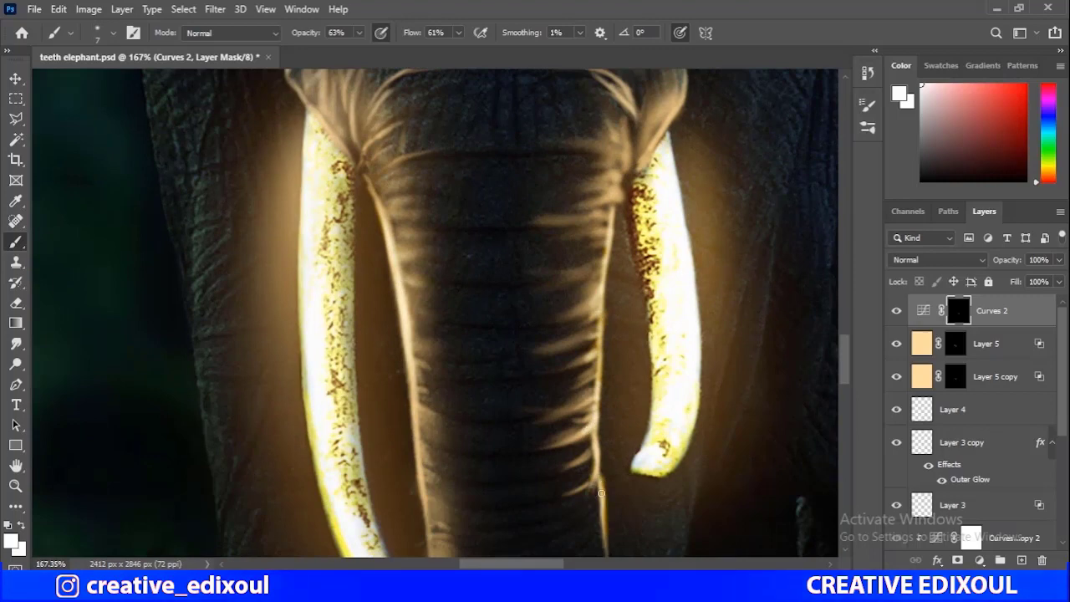
pyautogui.scroll(-3, 407, 334)
pyautogui.scroll(3, 387, 391)
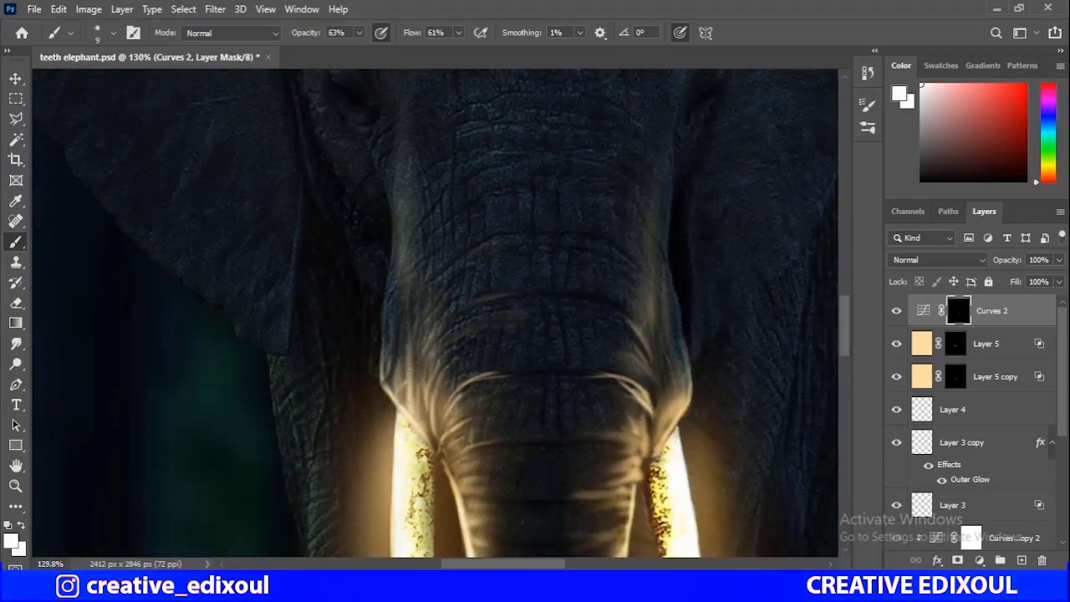
pyautogui.scroll(-2, 699, 265)
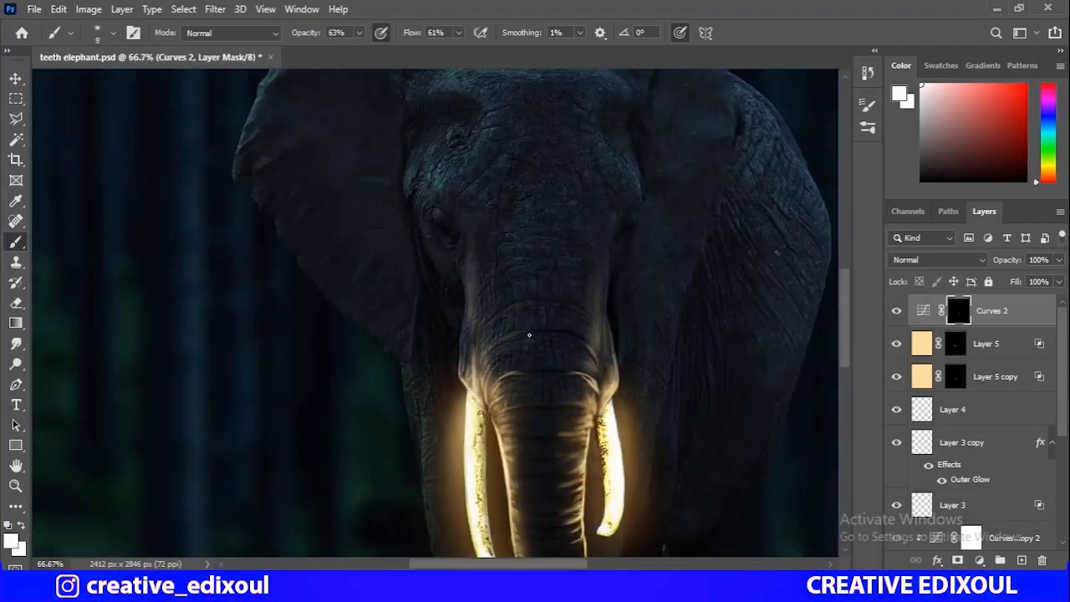
# Paint orange glow from the eye down the trunk, using 76% brush opacity and size 90.
pyautogui.press(']')
pyautogui.press(']')
pyautogui.moveTo(462, 209)
pyautogui.mouseDown()
pyautogui.moveTo(511, 229)
pyautogui.moveTo(504, 210)
pyautogui.mouseUp()
pyautogui.press('7')
pyautogui.press('6')
pyautogui.scroll(1, 485, 295)
pyautogui.scroll(2, 471, 256)
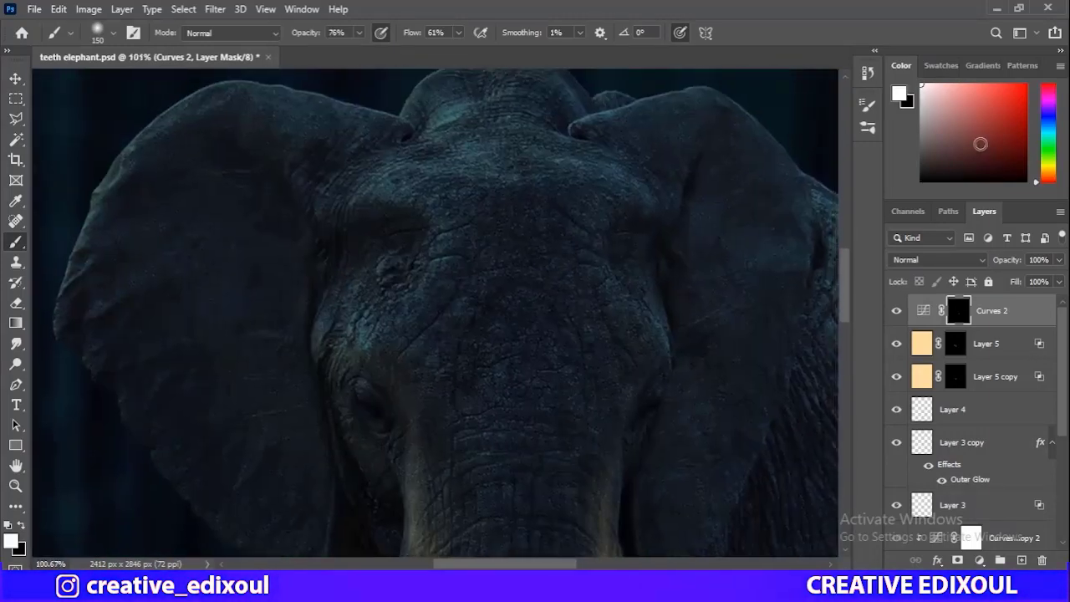
pyautogui.press('x')
pyautogui.scroll(1, 433, 291)
pyautogui.press(']')
pyautogui.press(']')
pyautogui.press(']')
# Paint an orange forehead patch, then lower saturation to about -47 and shift hue toward yellow.
pyautogui.moveTo(485, 226); pyautogui.dragTo(468, 318)
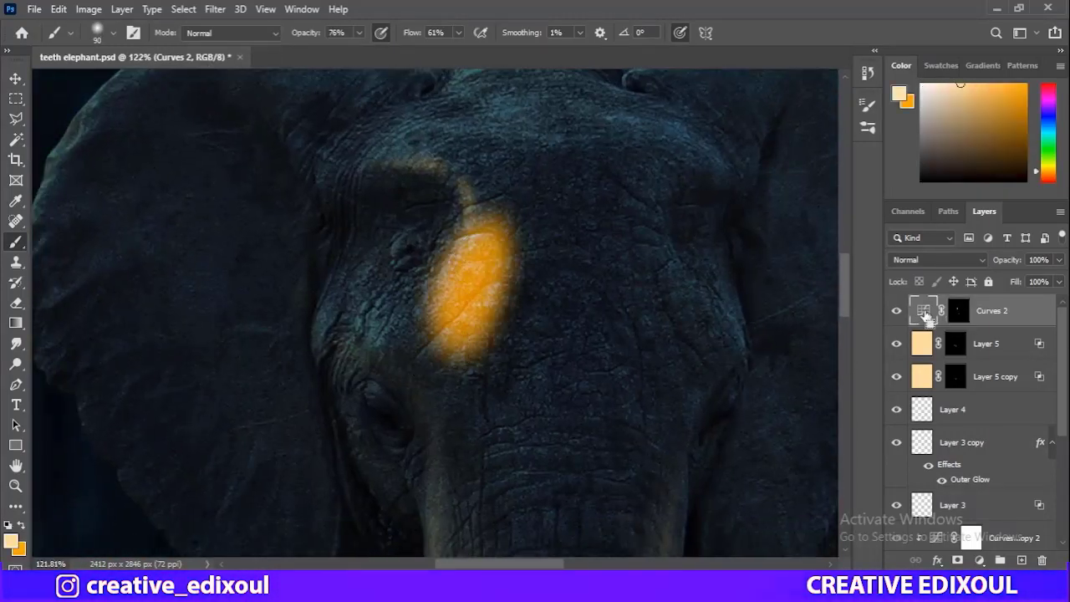
pyautogui.moveTo(761, 255); pyautogui.dragTo(712, 261)
pyautogui.moveTo(761, 225); pyautogui.dragTo(773, 225)
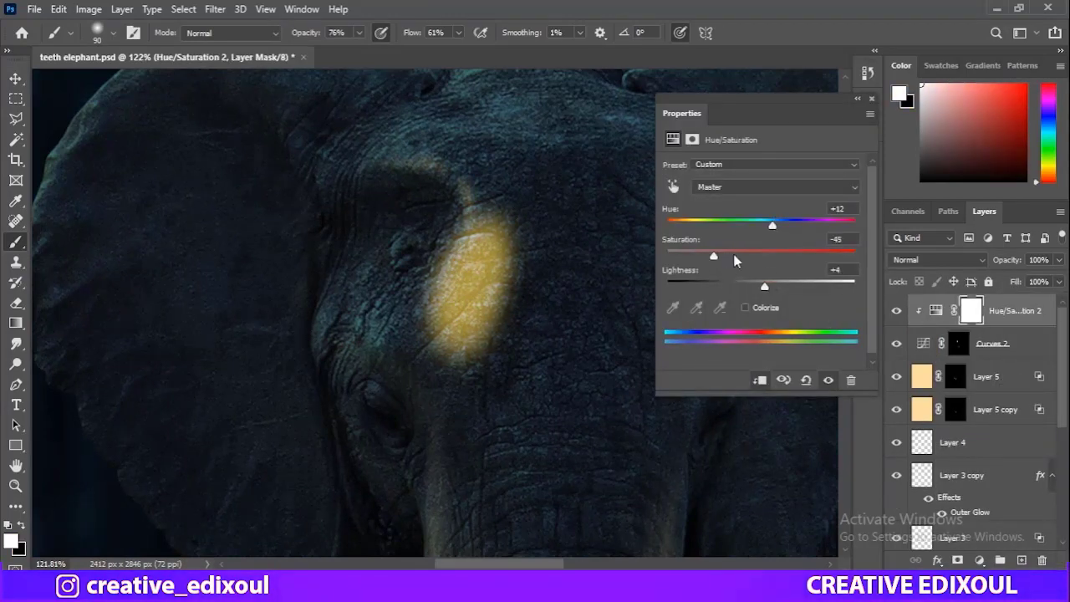
pyautogui.scroll(-3, 544, 311)
pyautogui.moveTo(715, 256); pyautogui.dragTo(718, 258)
pyautogui.press('x')
pyautogui.scroll(1, 532, 165)
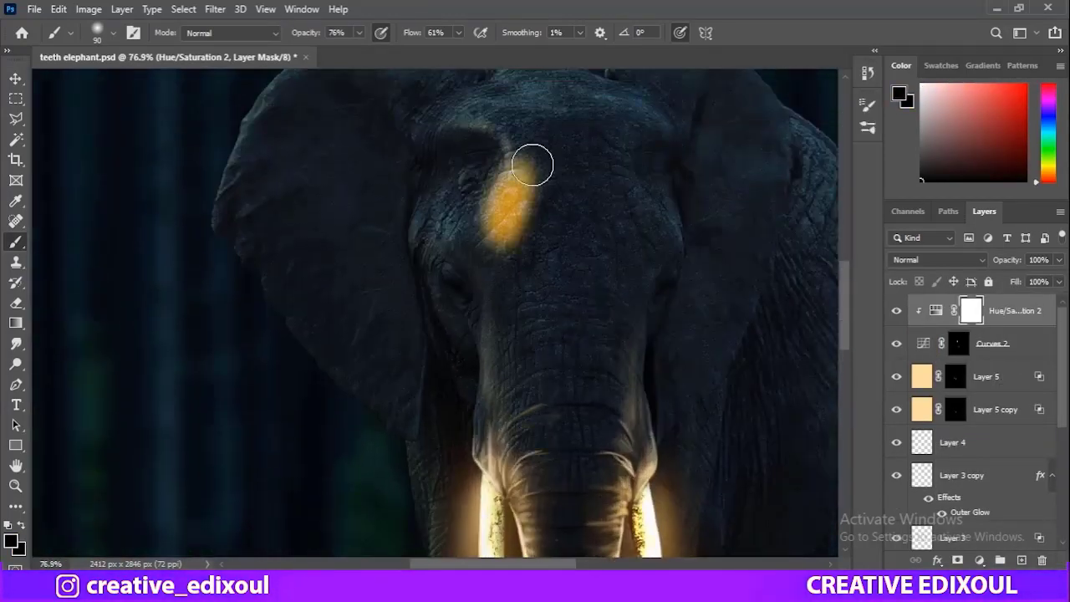
# Add a clipped Hue/Saturation 3 adjustment and move it below Hue/Saturation 2.
pyautogui.click(980, 561)
pyautogui.click(956, 410)
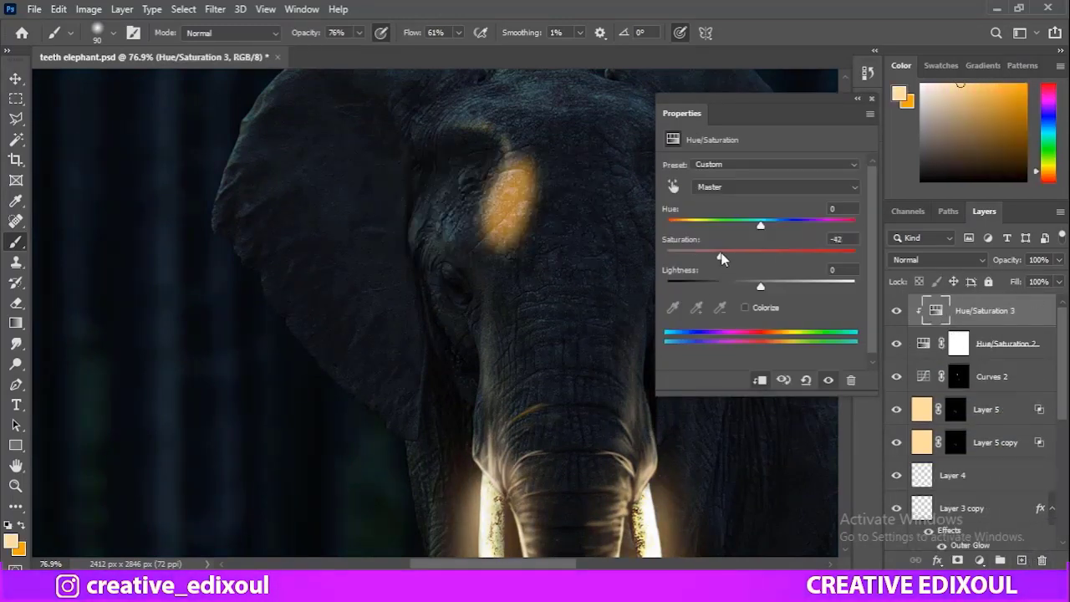
pyautogui.scroll(-1, 501, 293)
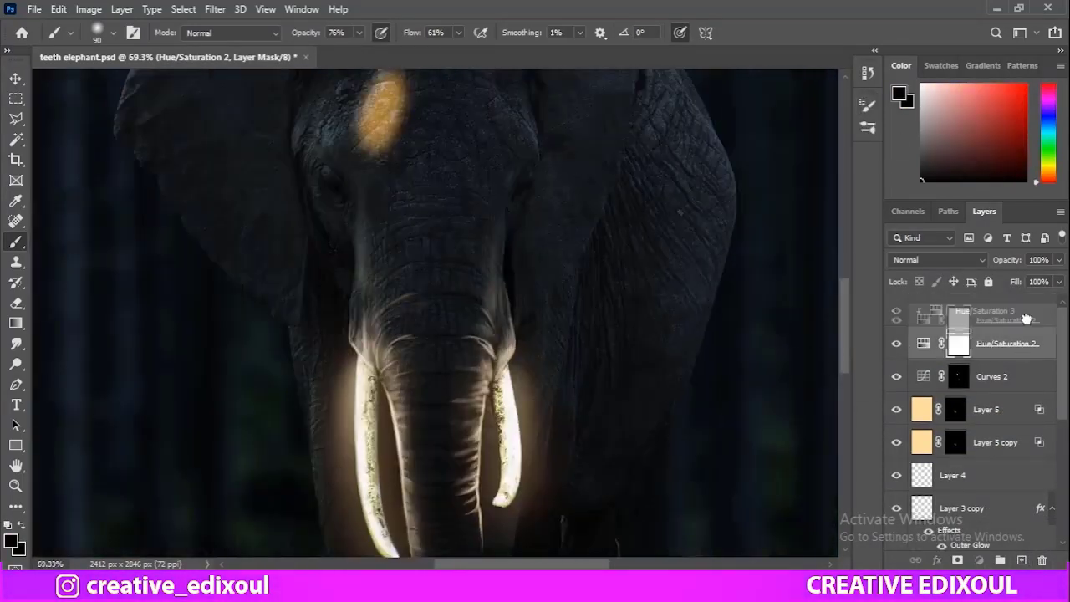
pyautogui.moveTo(985, 310); pyautogui.dragTo(998, 363)
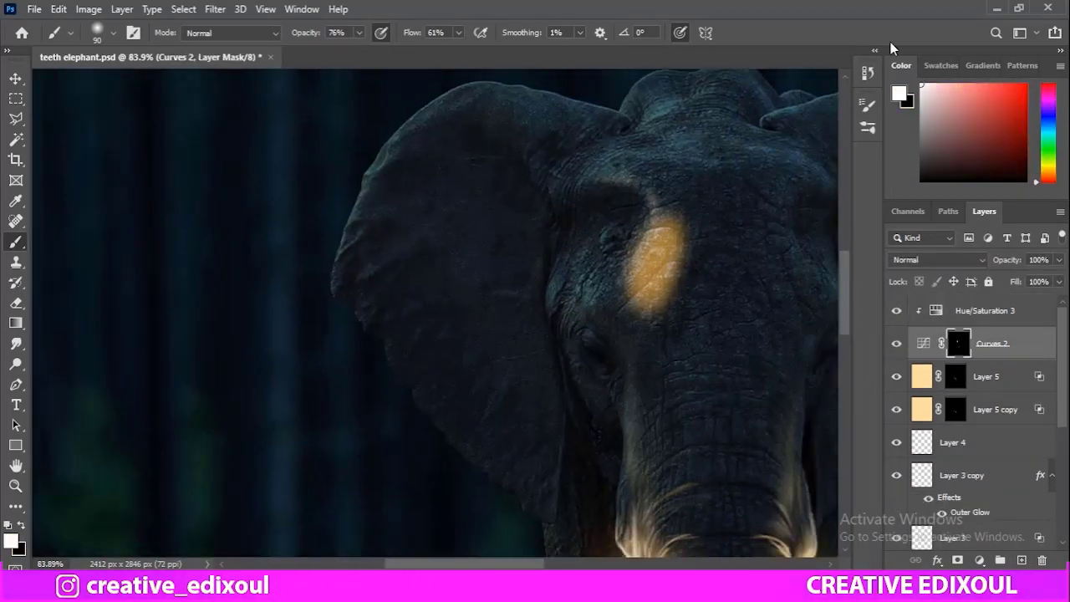
# Mask out the orange glow on the forehead, then paint a warm glow down the trunk.
pyautogui.moveTo(645, 251); pyautogui.dragTo(721, 306)
pyautogui.scroll(-2, 721, 306)
pyautogui.press('x')
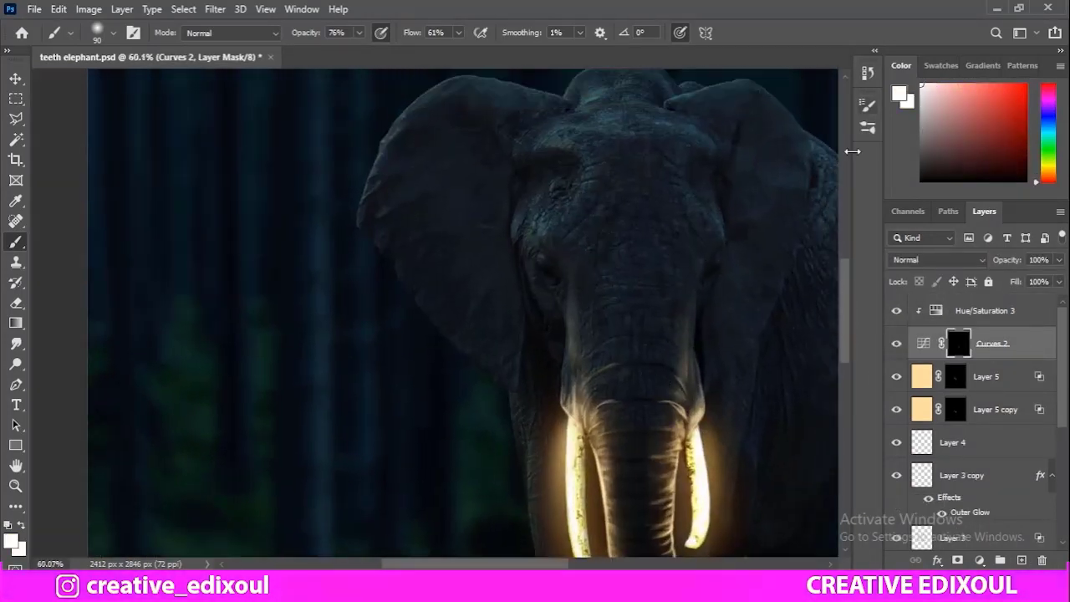
pyautogui.scroll(3, 530, 310)
pyautogui.press('[')
pyautogui.press('[')
pyautogui.press('[')
pyautogui.moveTo(515, 208)
pyautogui.mouseDown()
pyautogui.moveTo(492, 222)
pyautogui.moveTo(535, 407)
pyautogui.moveTo(506, 344)
pyautogui.mouseUp()
# Brighten the glow beside the left tusk with a 150-pixel brush.
pyautogui.press('x')
pyautogui.press(']')
pyautogui.press(']')
pyautogui.press(']')
pyautogui.scroll(-5, 474, 135)
pyautogui.scroll(3, 562, 275)
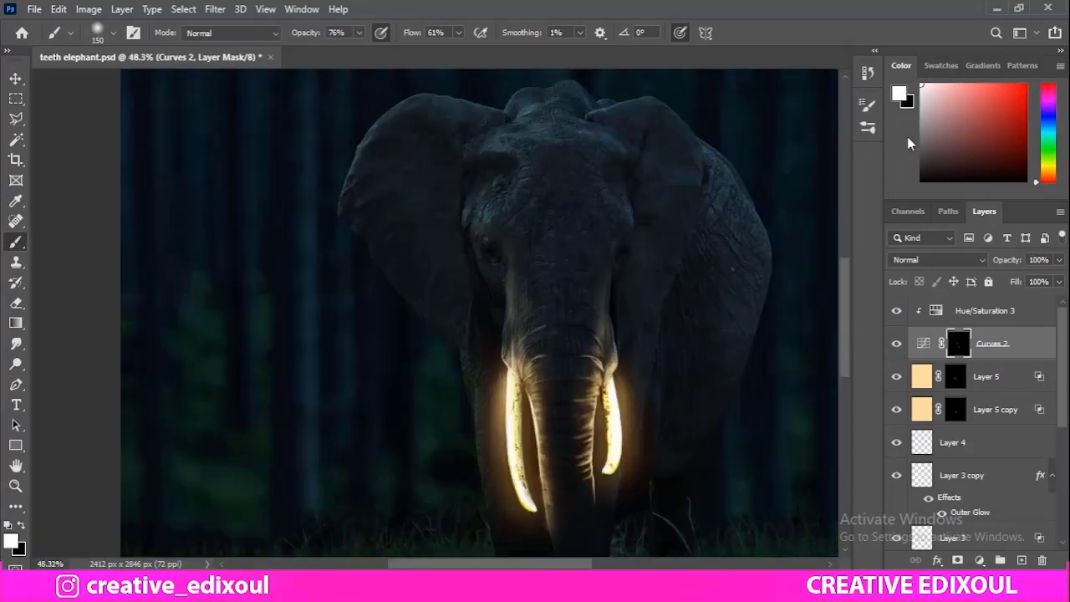
pyautogui.press('[')
pyautogui.press('[')
pyautogui.press('[')
pyautogui.scroll(2, 550, 131)
pyautogui.scroll(-1, 460, 295)
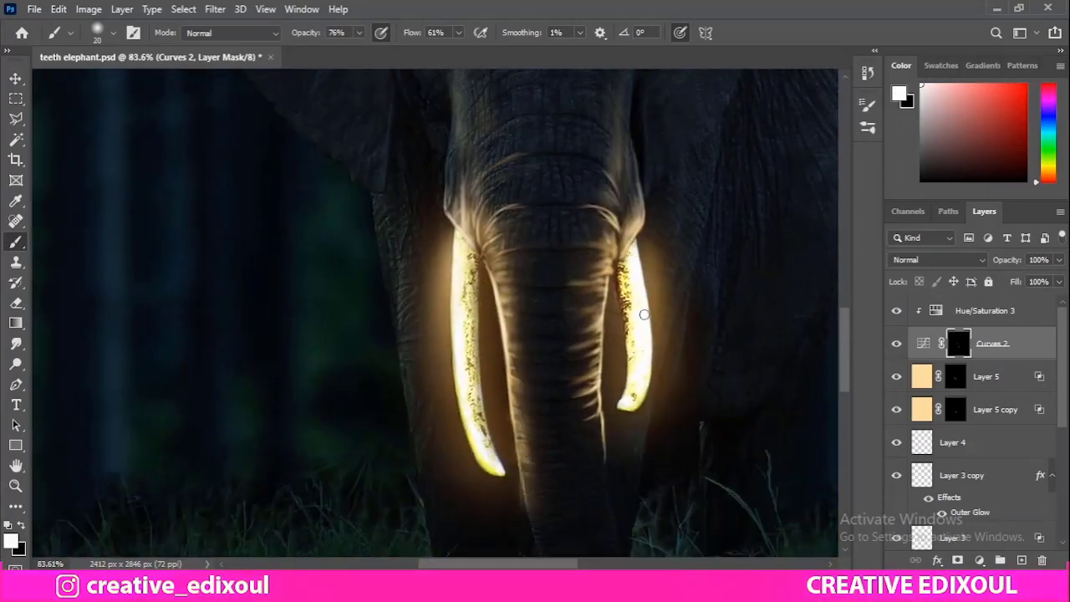
pyautogui.press(']')
pyautogui.press(']')
pyautogui.press(']')
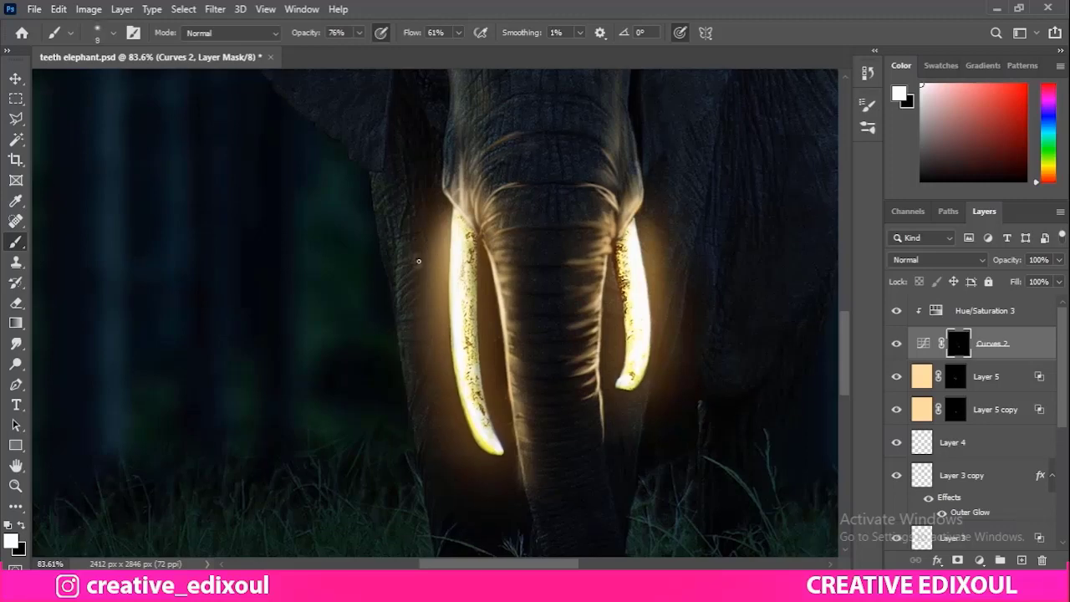
pyautogui.moveTo(429, 358); pyautogui.dragTo(430, 306)
# Paint a warm glow along the ear edge with a 175-pixel brush.
pyautogui.scroll(-3, 396, 259)
pyautogui.scroll(3, 430, 246)
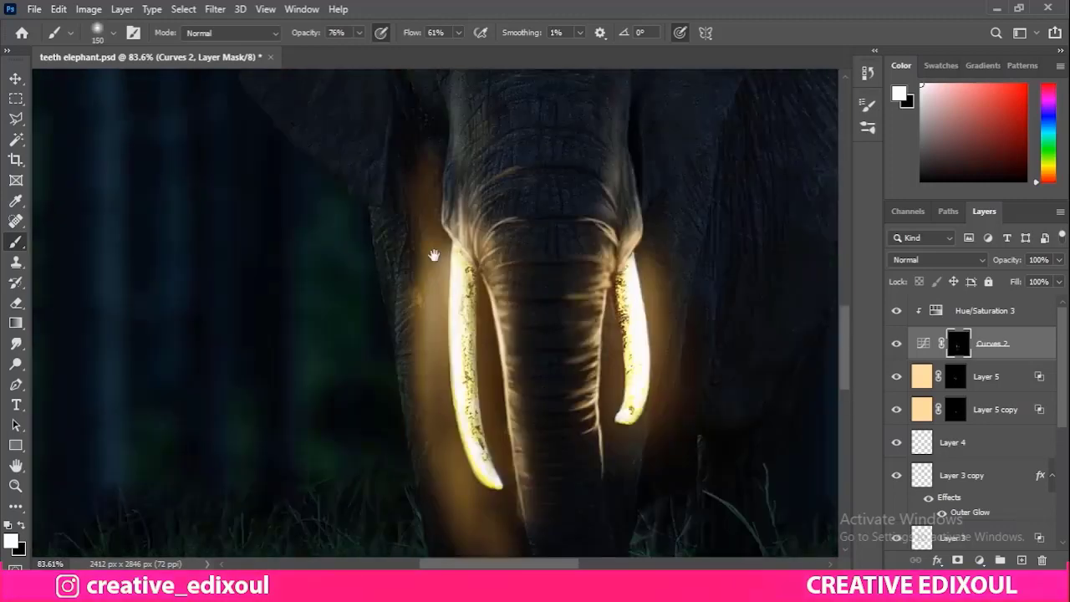
pyautogui.scroll(-2, 363, 327)
pyautogui.scroll(2, 363, 201)
pyautogui.hscroll(2, 363, 201)
pyautogui.press('x')
pyautogui.press(']')
pyautogui.scroll(-2, 363, 201)
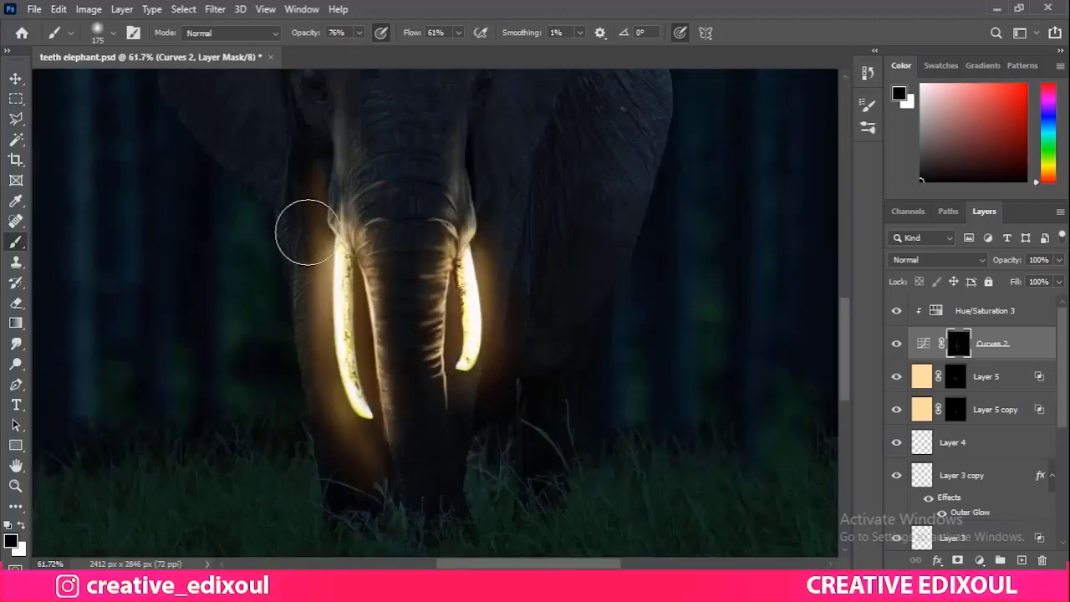
pyautogui.scroll(2, 413, 318)
pyautogui.hscroll(2, 413, 318)
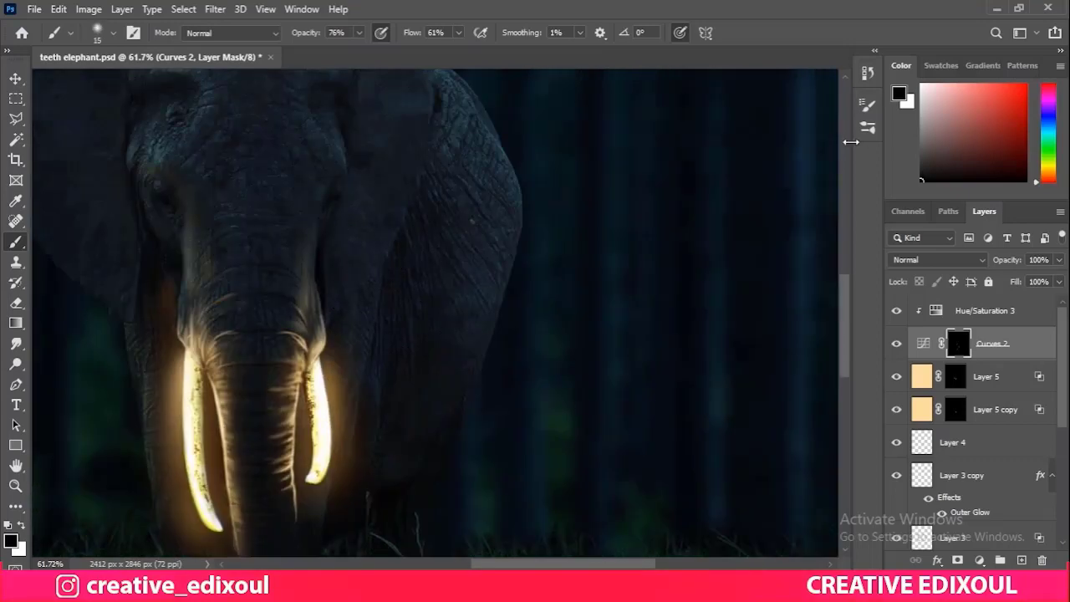
pyautogui.scroll(3, 350, 289)
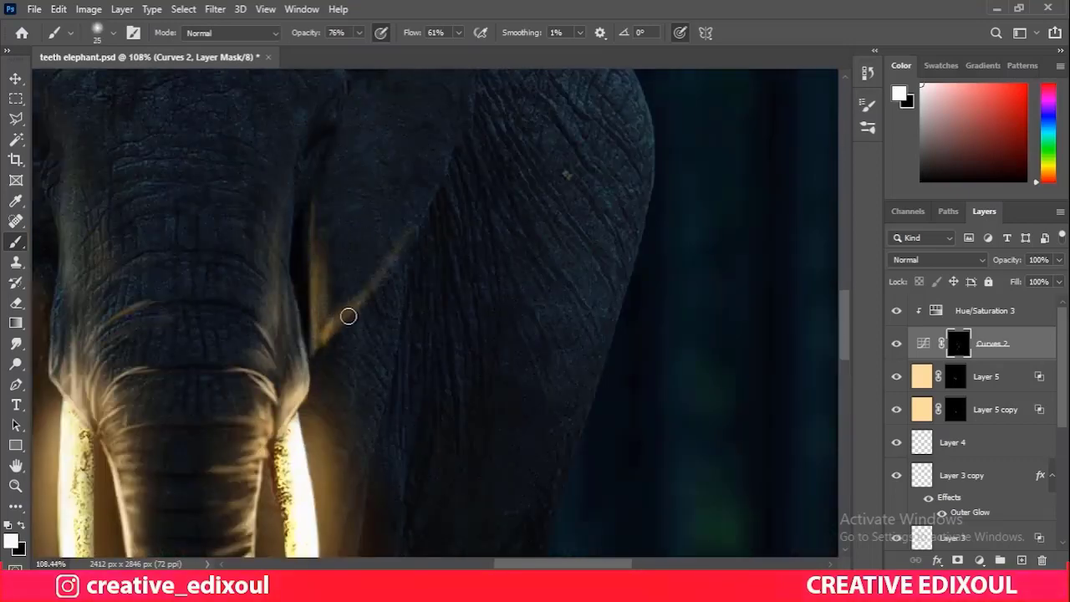
pyautogui.scroll(2, 400, 262)
pyautogui.moveTo(323, 376)
pyautogui.mouseDown()
pyautogui.moveTo(417, 212)
pyautogui.moveTo(433, 239)
pyautogui.mouseUp()
# Dab brighter orange patches onto the ear with a white 40-pixel brush.
pyautogui.press('[')
pyautogui.press('[')
pyautogui.press('[')
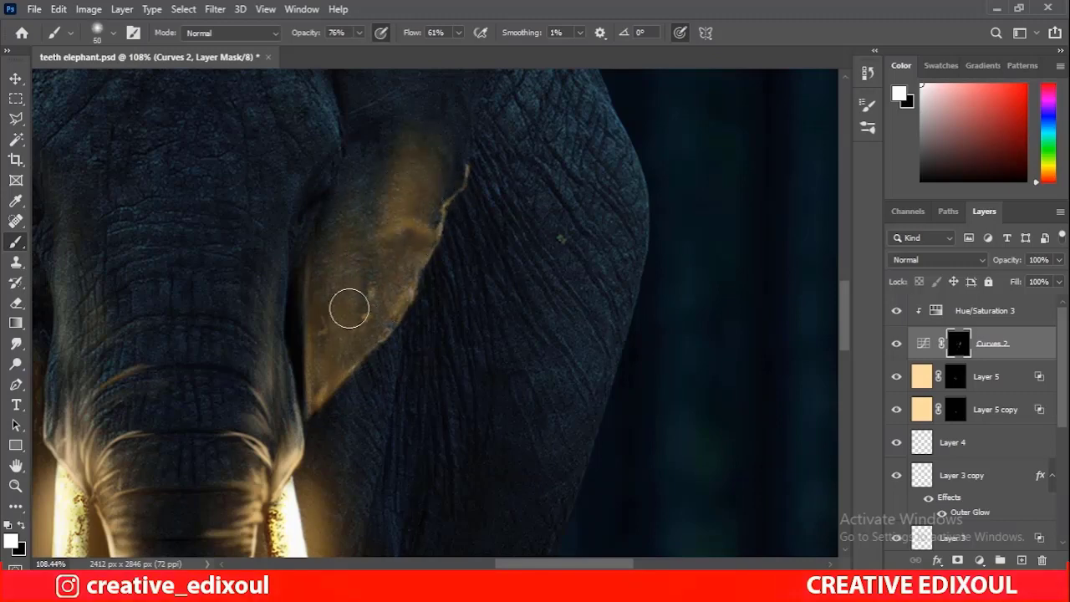
pyautogui.scroll(-5, 416, 311)
pyautogui.press(']')
pyautogui.press(']')
pyautogui.scroll(3, 415, 189)
pyautogui.press('[')
pyautogui.scroll(2, 368, 222)
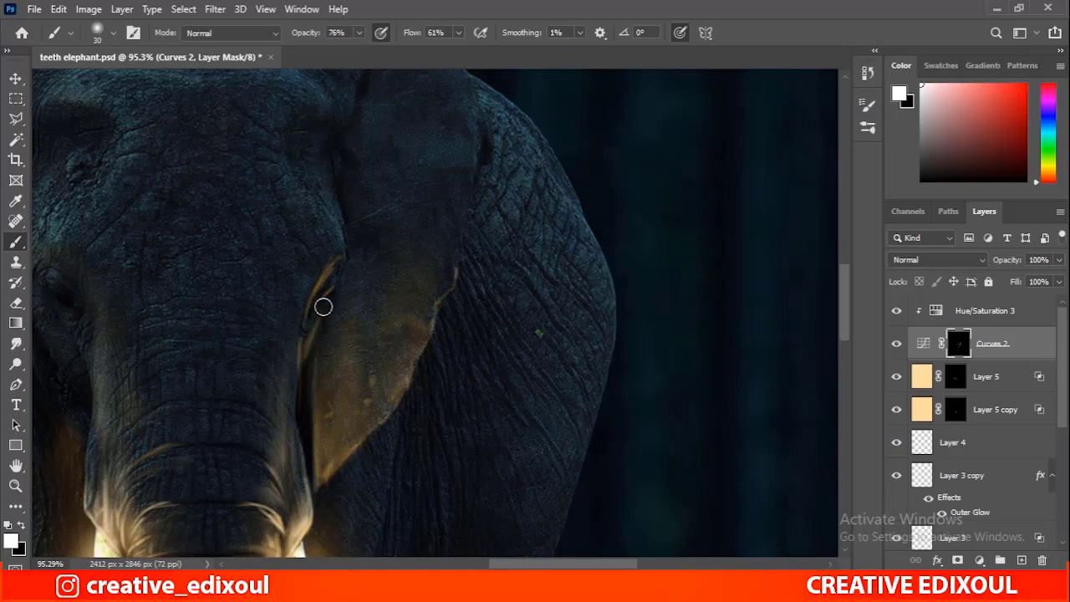
pyautogui.scroll(-2, 390, 256)
pyautogui.scroll(-2, 413, 143)
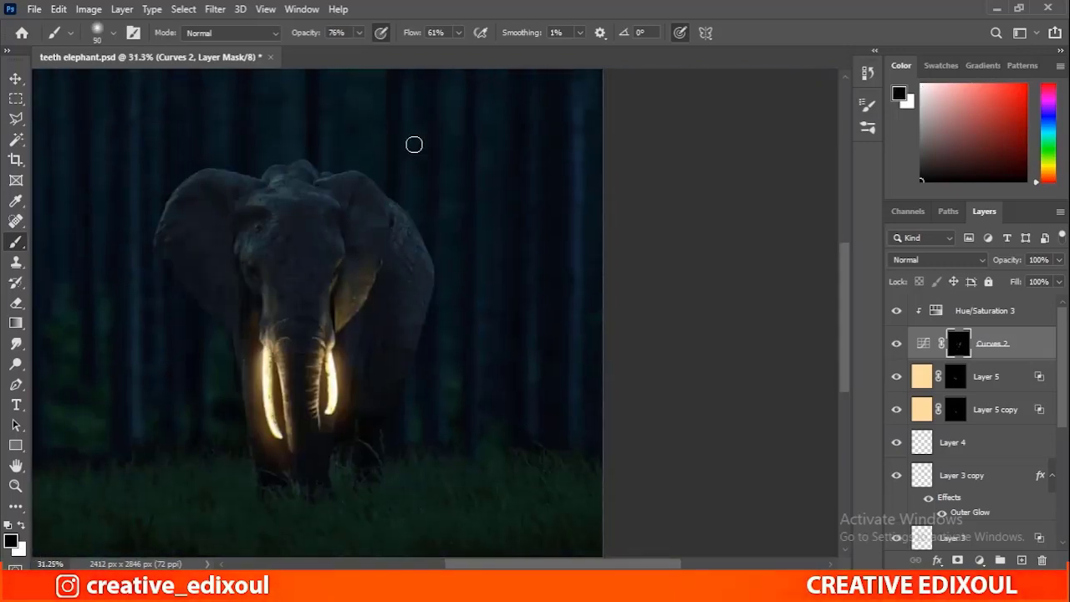
pyautogui.scroll(4, 250, 258)
pyautogui.press(']')
pyautogui.press(']')
pyautogui.press(']')
pyautogui.scroll(1, 607, 307)
pyautogui.press('x')
pyautogui.press('[')
pyautogui.press('[')
pyautogui.press('[')
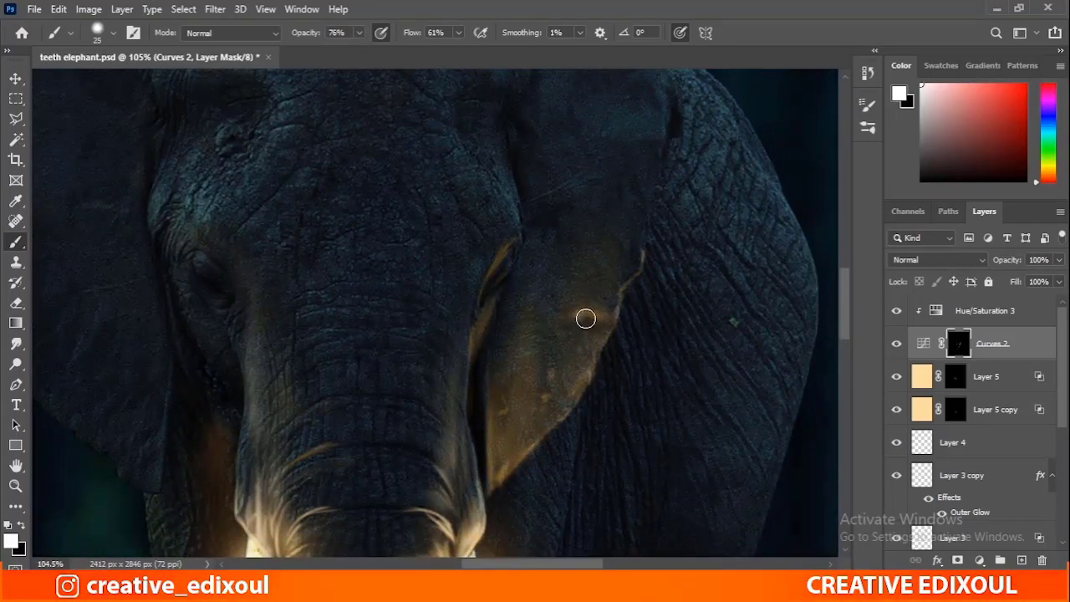
pyautogui.click(585, 319)
pyautogui.scroll(1, 642, 177)
pyautogui.click(639, 182)
# Paint orange light in a stroke along the ear edge in white.
pyautogui.scroll(-1, 642, 189)
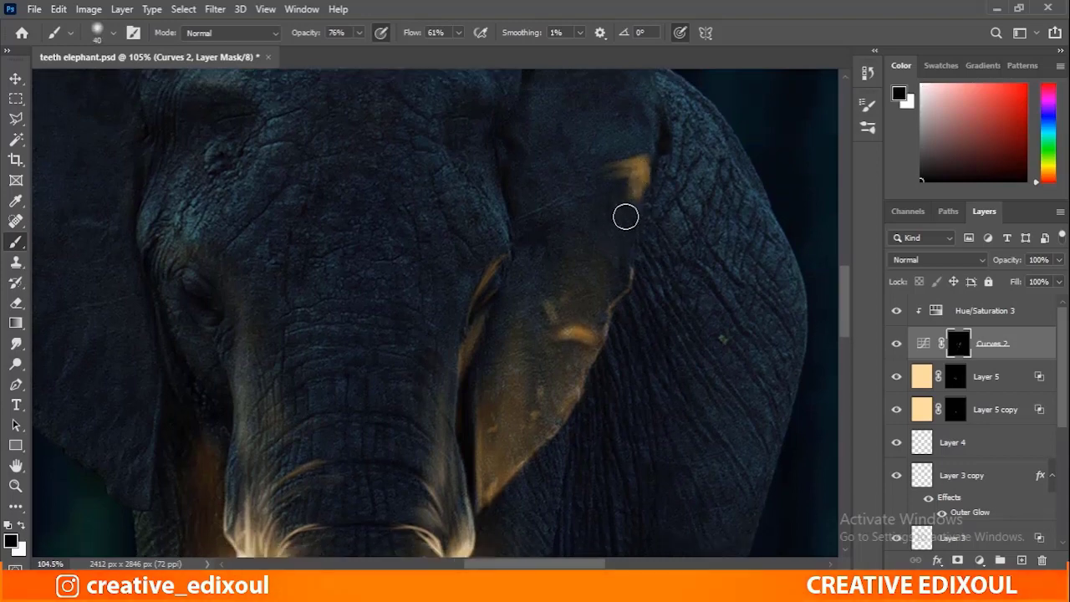
pyautogui.scroll(-1, 610, 221)
pyautogui.press('[')
pyautogui.press('[')
pyautogui.press('[')
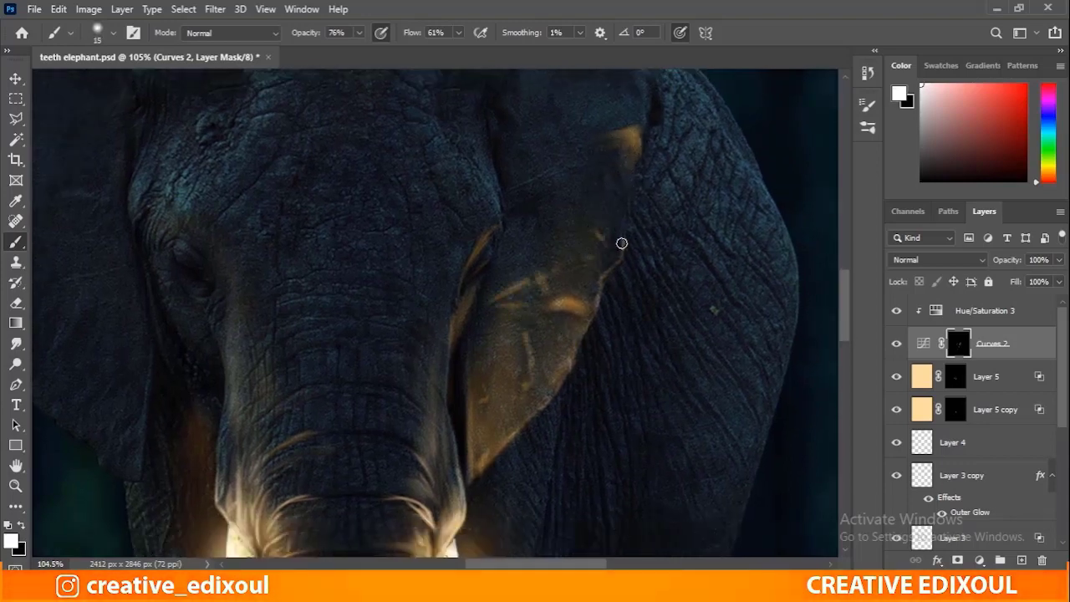
pyautogui.scroll(-3, 592, 145)
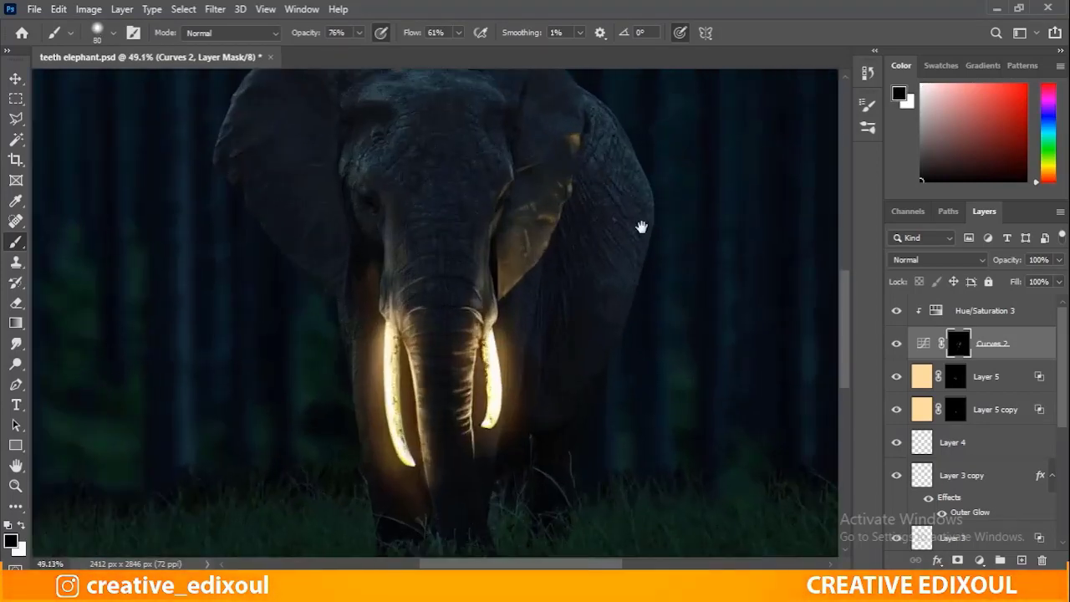
pyautogui.scroll(1, 641, 226)
pyautogui.press('x')
pyautogui.press(']')
pyautogui.press(']')
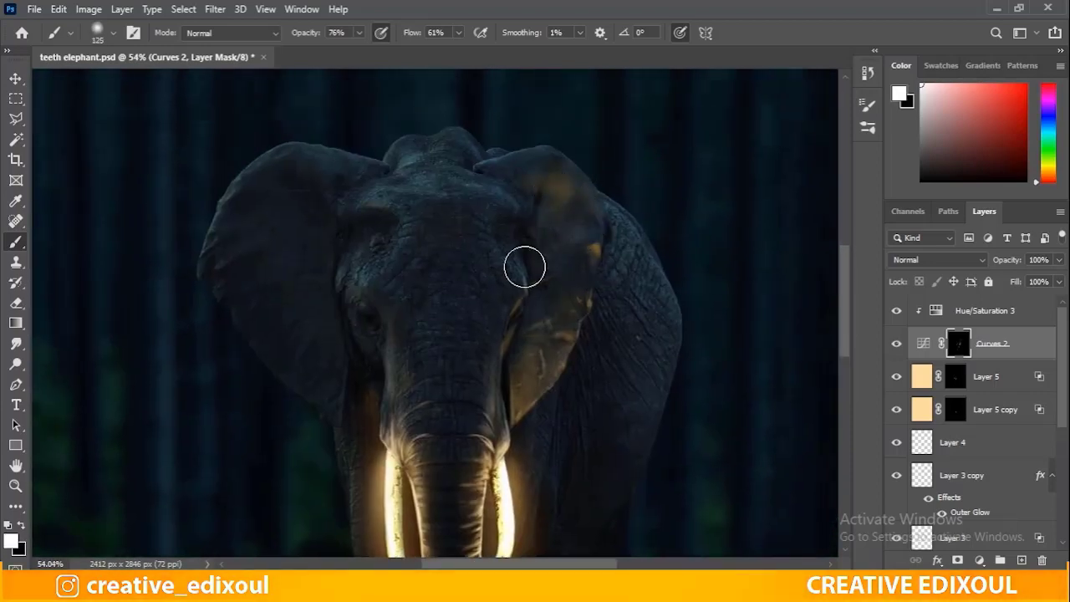
pyautogui.scroll(1, 577, 234)
pyautogui.scroll(3, 535, 292)
pyautogui.press('[')
pyautogui.press('[')
pyautogui.press('[')
pyautogui.press('x')
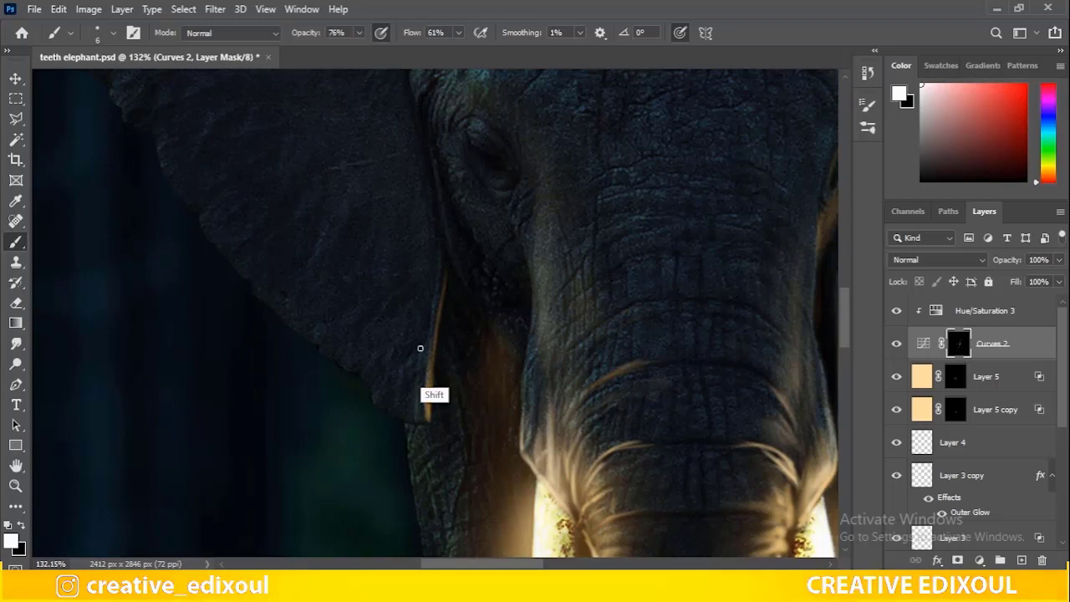
pyautogui.press(']')
pyautogui.press(']')
pyautogui.press(']')
pyautogui.moveTo(394, 408)
pyautogui.mouseDown()
pyautogui.moveTo(416, 306)
pyautogui.moveTo(357, 342)
pyautogui.moveTo(378, 254)
pyautogui.mouseUp()
# Set a smaller, very low-opacity brush and bring the elephant's head into view.
pyautogui.press(']')
pyautogui.press(']')
pyautogui.press(']')
pyautogui.press(']')
pyautogui.press(']')
pyautogui.scroll(-2, 346, 382)
pyautogui.scroll(-4, 406, 171)
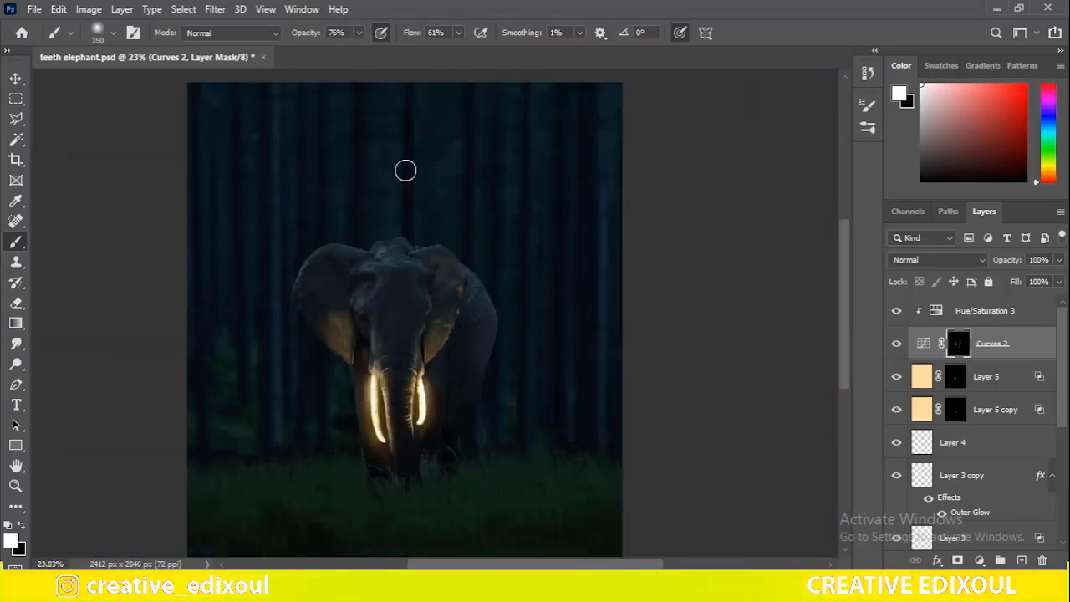
pyautogui.press('[')
pyautogui.press('[')
pyautogui.press('[')
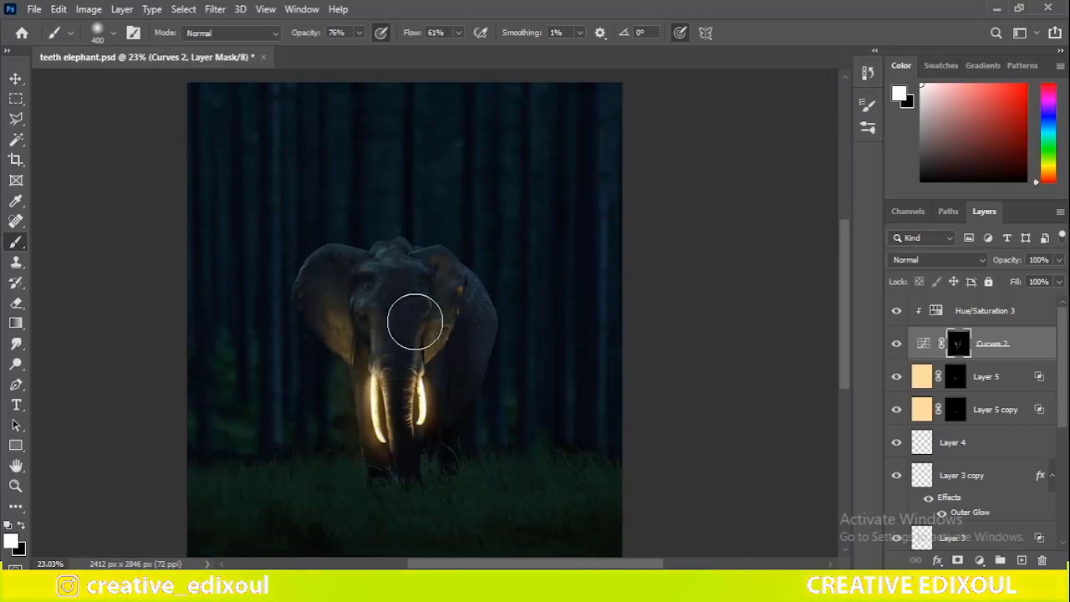
pyautogui.press('[')
pyautogui.press('[')
pyautogui.press('[')
pyautogui.scroll(2, 403, 374)
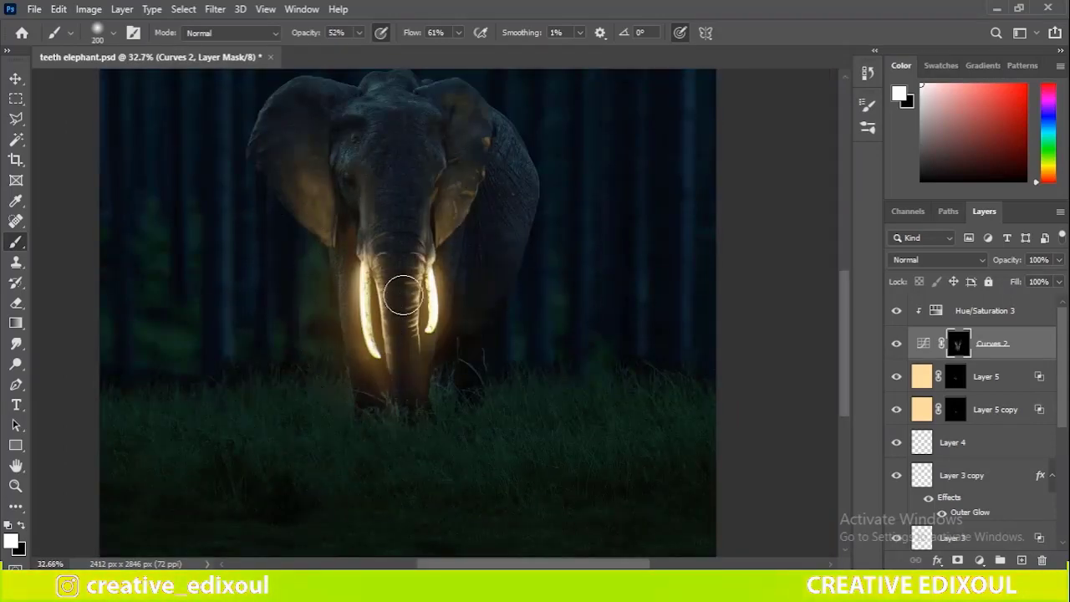
pyautogui.scroll(-1, 508, 263)
pyautogui.scroll(3, 408, 316)
pyautogui.press(']')
pyautogui.press(']')
pyautogui.press('0')
pyautogui.press('3')
pyautogui.scroll(-1, 490, 267)
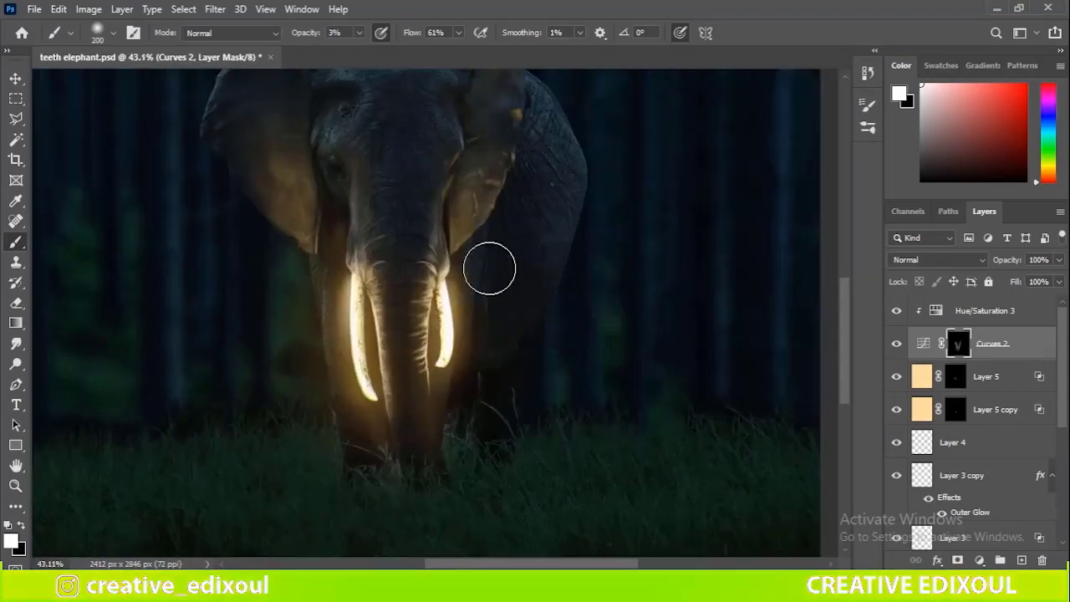
pyautogui.scroll(2, 383, 239)
pyautogui.moveTo(382, 239); pyautogui.dragTo(440, 281)
# Zoom in on the head and brighten the ear edge with warm white light.
pyautogui.scroll(5, 440, 281)
pyautogui.press('[')
pyautogui.press('[')
pyautogui.press('[')
pyautogui.press('[')
pyautogui.press('[')
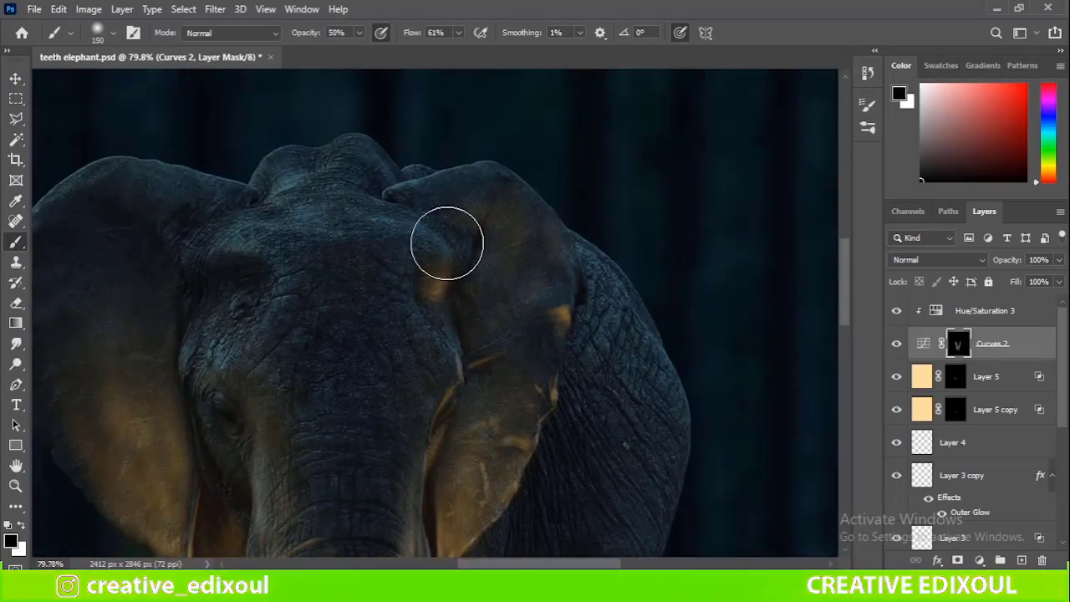
pyautogui.press('[')
pyautogui.press('[')
pyautogui.press('[')
pyautogui.scroll(-1, 447, 242)
pyautogui.hscroll(-1, 324, 224)
pyautogui.scroll(-1, 300, 228)
pyautogui.hscroll(-1, 366, 231)
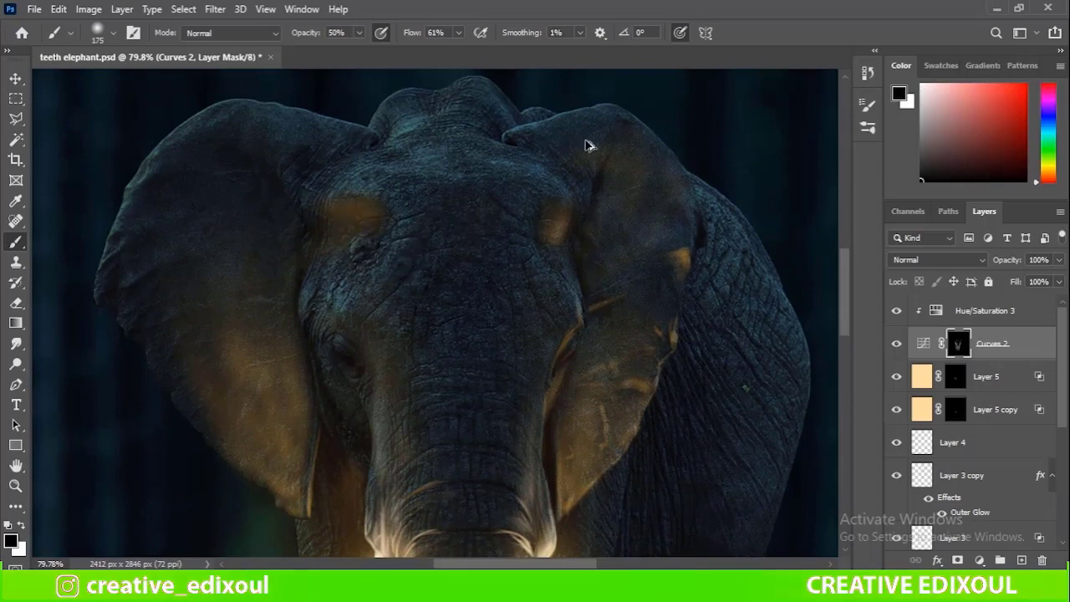
pyautogui.scroll(-3, 332, 218)
pyautogui.scroll(-3, 332, 217)
pyautogui.scroll(1, 591, 337)
pyautogui.scroll(3, 396, 360)
pyautogui.press(']')
pyautogui.press(']')
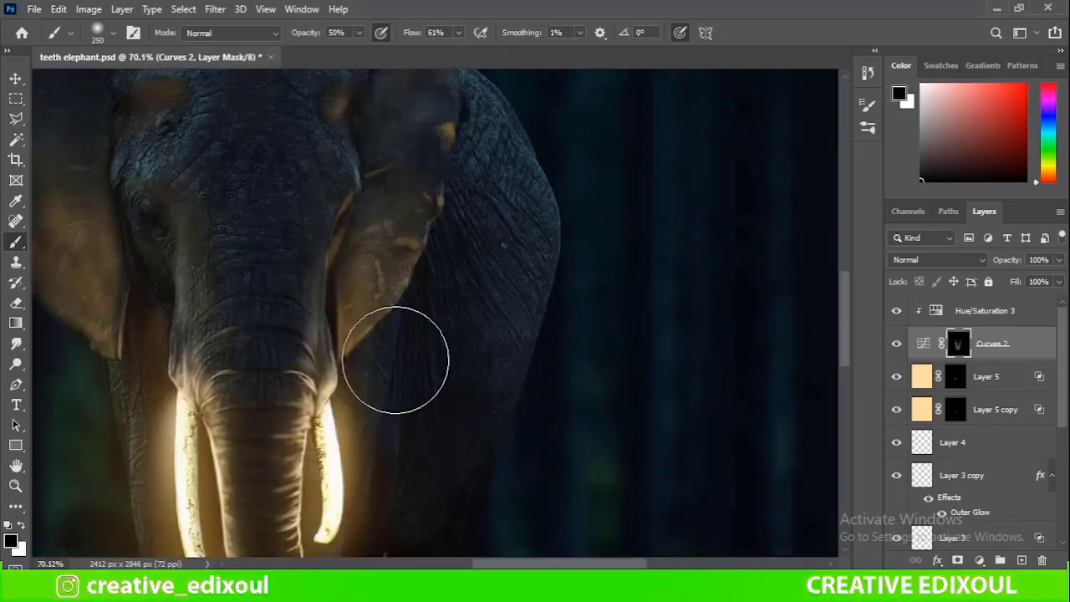
pyautogui.press('x')
pyautogui.scroll(-1, 396, 359)
pyautogui.hscroll(1, 396, 360)
pyautogui.press('[')
pyautogui.press('[')
pyautogui.press('[')
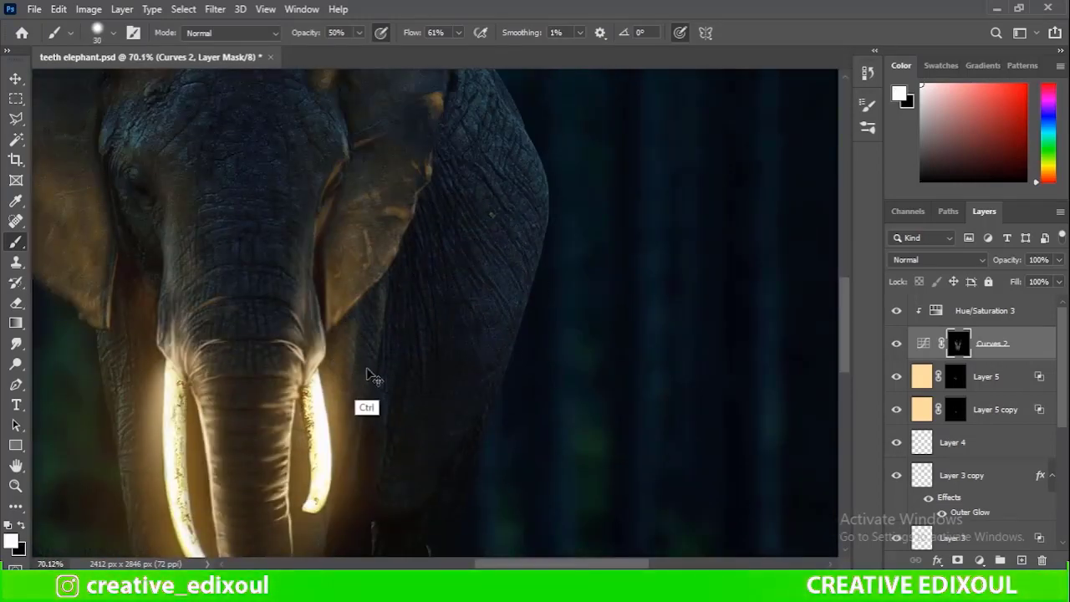
pyautogui.scroll(-3, 384, 300)
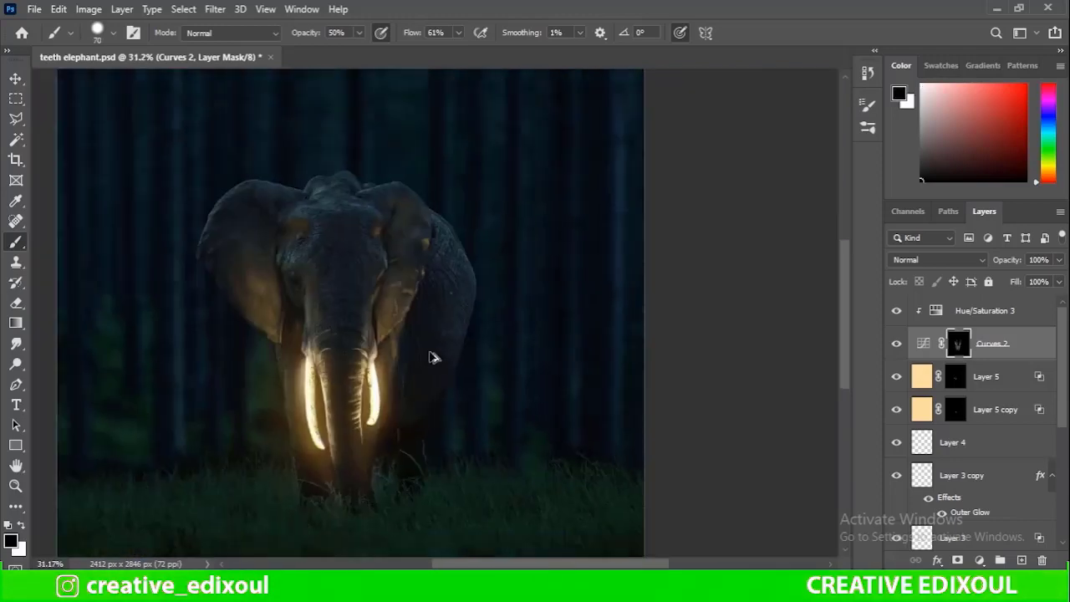
pyautogui.scroll(2, 431, 269)
pyautogui.press(']')
pyautogui.press(']')
pyautogui.press(']')
pyautogui.press(']')
pyautogui.press(']')
pyautogui.press(']')
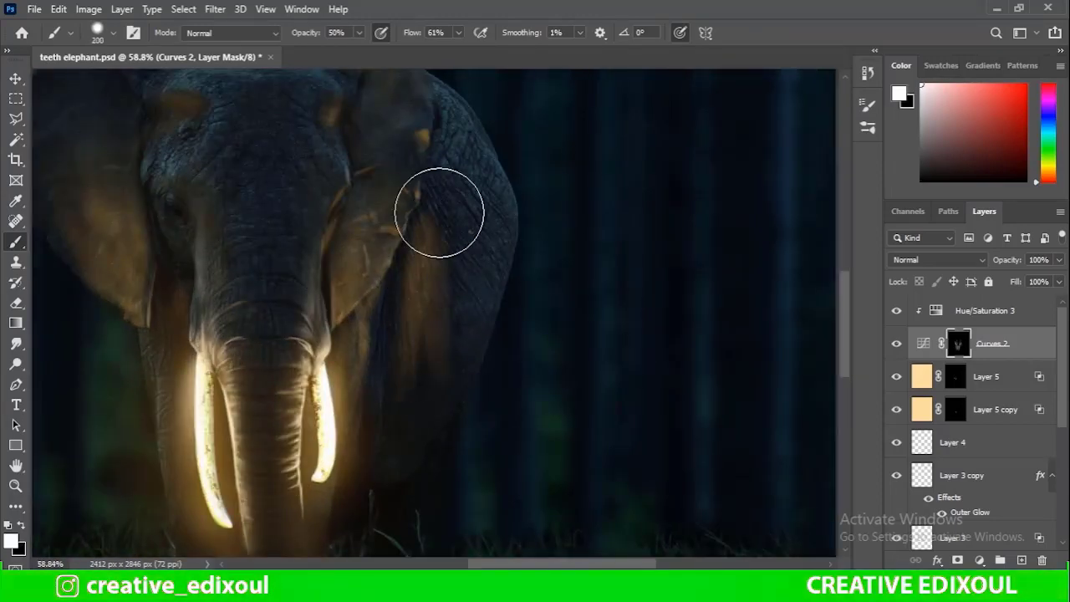
pyautogui.moveTo(431, 223); pyautogui.dragTo(477, 359)
# Change the brush colour and opacity, fit the image, and rotate the view along the grass.
pyautogui.press('x')
pyautogui.press('6')
pyautogui.press('8')
pyautogui.hotkey('ctrl', '0')
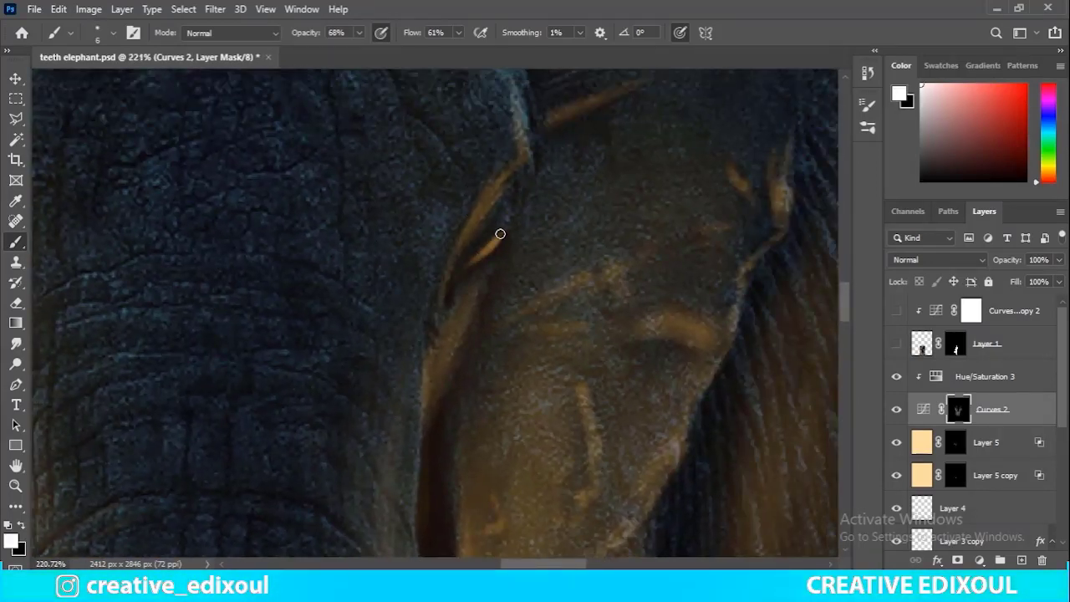
pyautogui.hotkey('ctrl', '0')
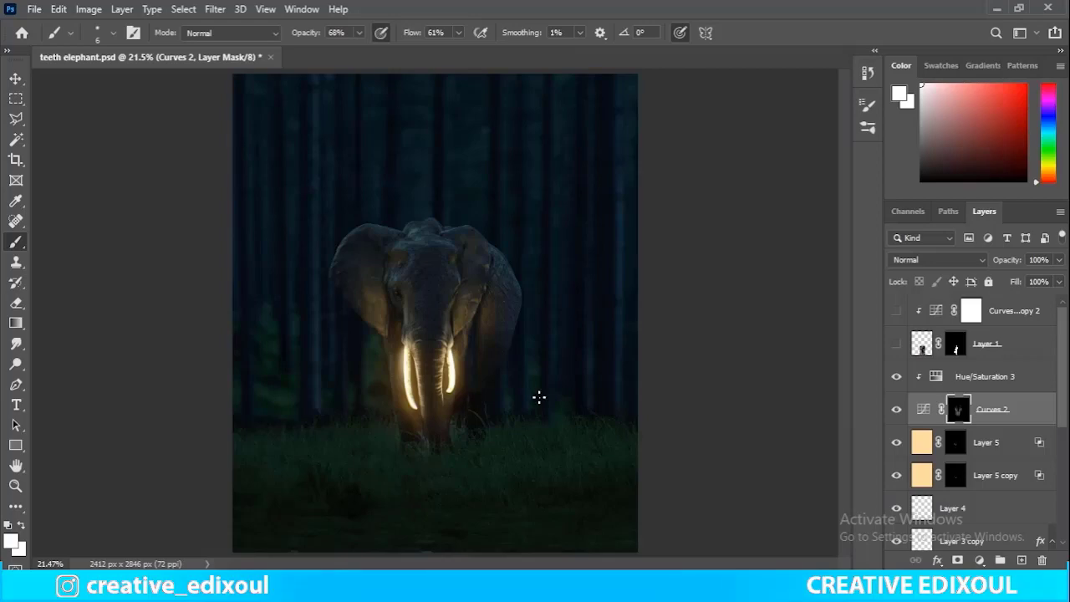
pyautogui.scroll(5, 538, 397)
pyautogui.moveTo(437, 310)
pyautogui.mouseDown()
pyautogui.moveTo(389, 193)
pyautogui.moveTo(342, 349)
pyautogui.mouseUp()
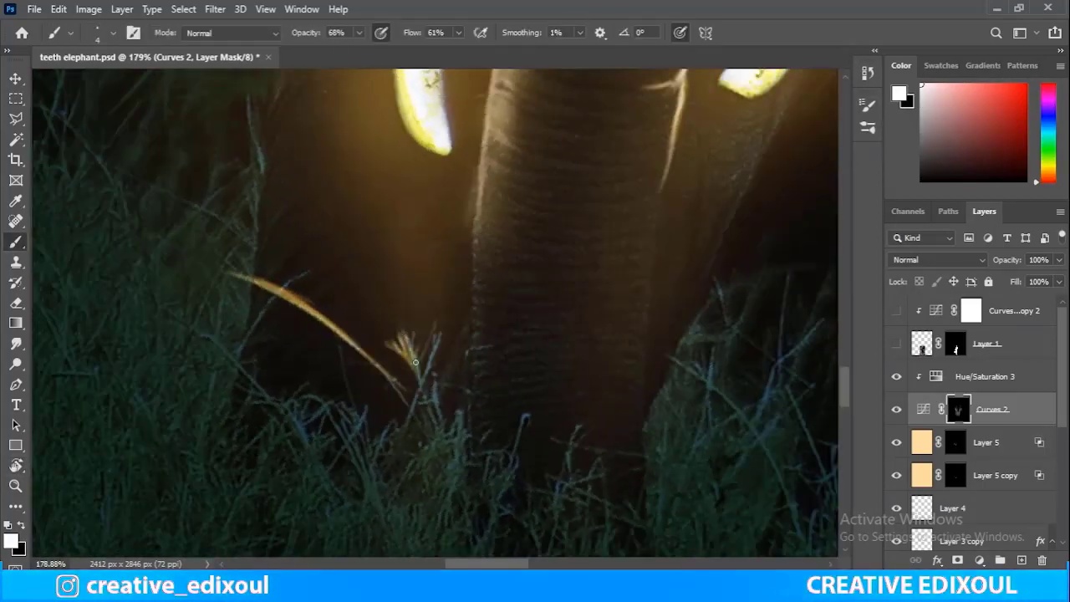
pyautogui.scroll(-5, 284, 349)
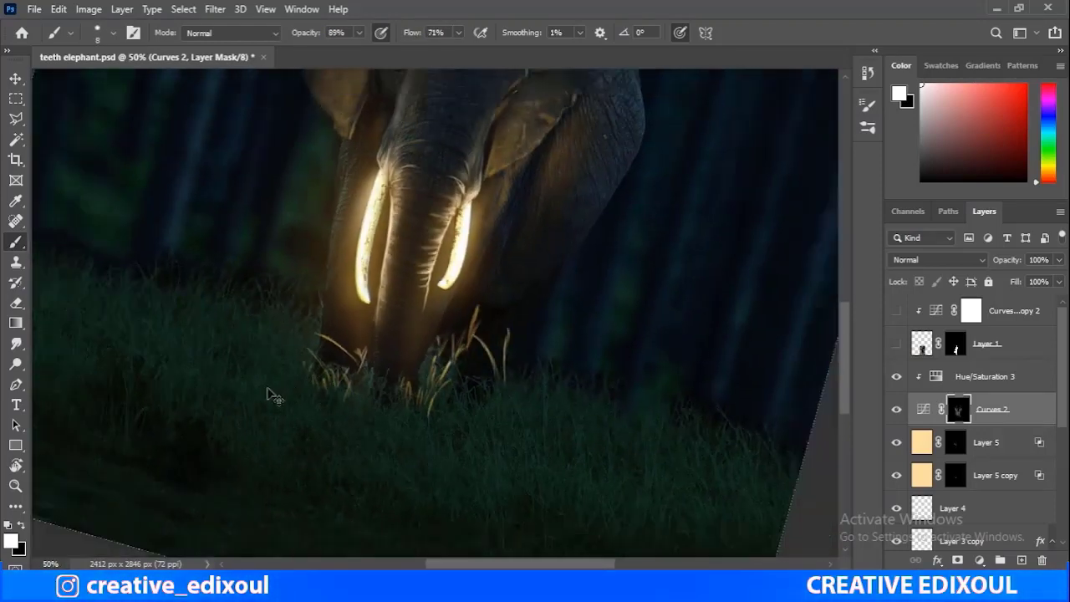
# Paint a soft golden glow over the grass beside the elephant's feet.
pyautogui.scroll(-1, 332, 421)
pyautogui.rightClick(457, 378)
pyautogui.press('Escape')
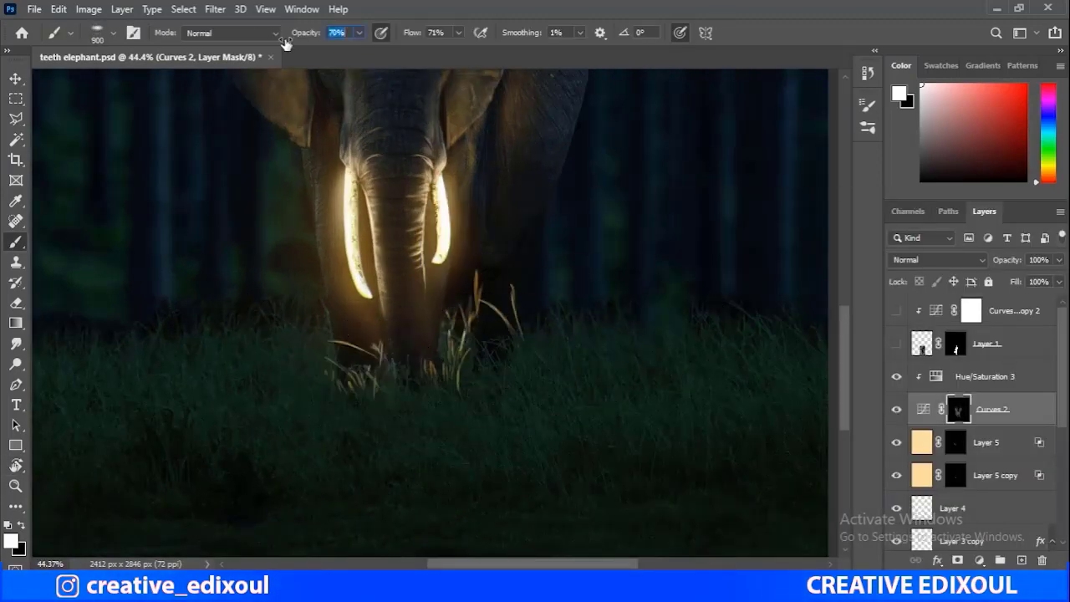
pyautogui.moveTo(451, 381); pyautogui.dragTo(486, 464)
pyautogui.scroll(-2, 486, 464)
# Remove most of the glow with a large black brush, then reset to full opacity and flow.
pyautogui.press('x')
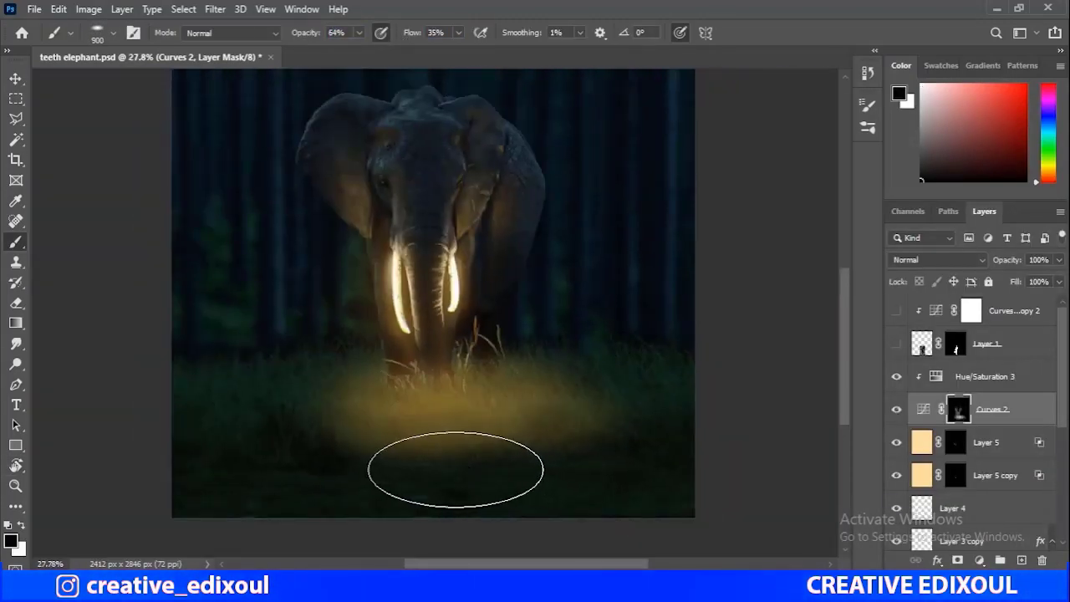
pyautogui.press(']')
pyautogui.press(']')
pyautogui.press(']')
pyautogui.click(486, 507)
pyautogui.scroll(3, 486, 508)
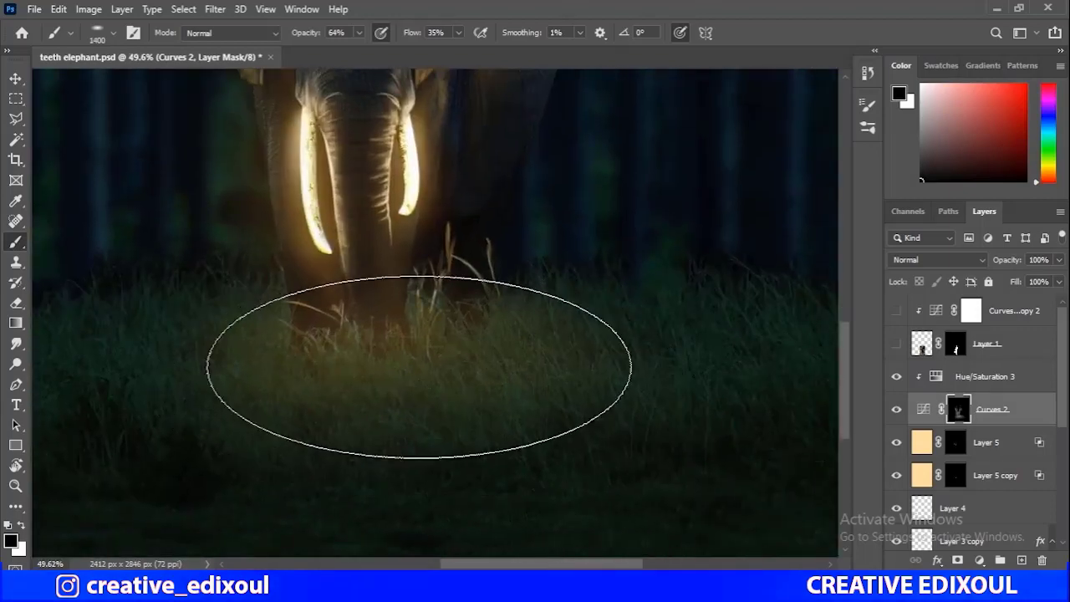
pyautogui.press('[')
pyautogui.press('[')
pyautogui.press('[')
pyautogui.press('0')
pyautogui.hotkey('shift', '0')
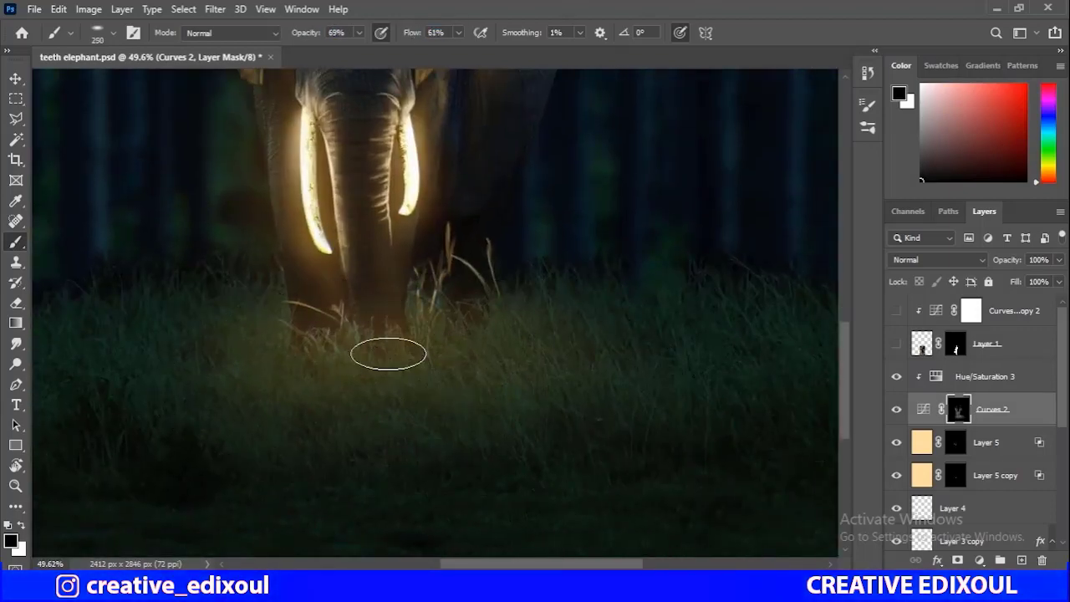
# Set a slightly smaller brush to 69% opacity and 61% flow.
pyautogui.scroll(-3, 387, 354)
pyautogui.scroll(3, 501, 444)
pyautogui.press('[')
pyautogui.press('6')
pyautogui.press('9')
pyautogui.hotkey('shift', '6')
pyautogui.hotkey('shift', '1')
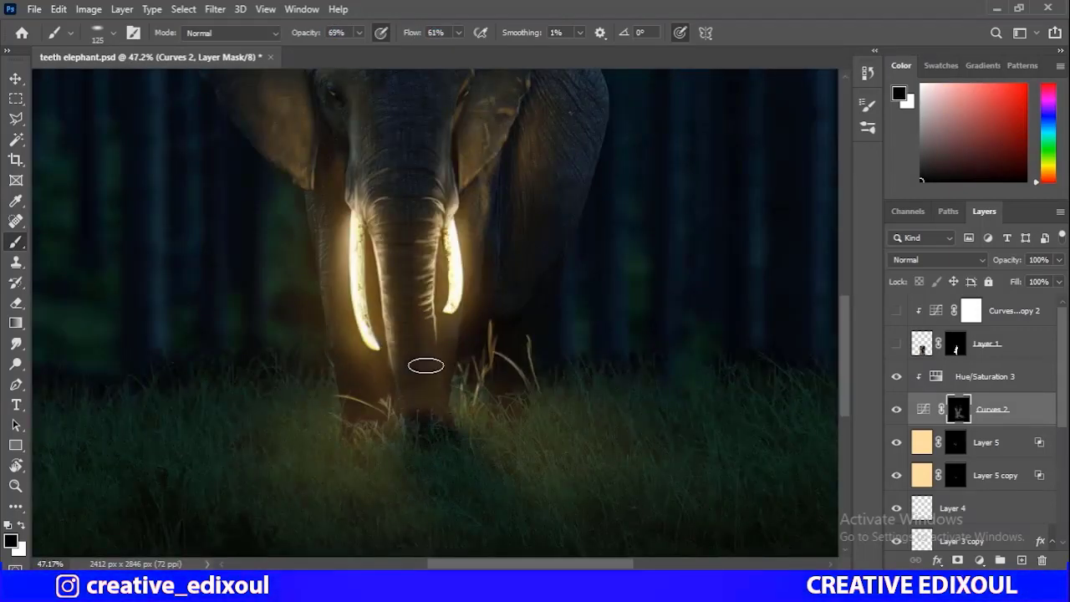
# Switch to white with a larger brush at 28% opacity and 21% flow.
pyautogui.scroll(-2, 403, 347)
pyautogui.scroll(3, 443, 370)
pyautogui.press('x')
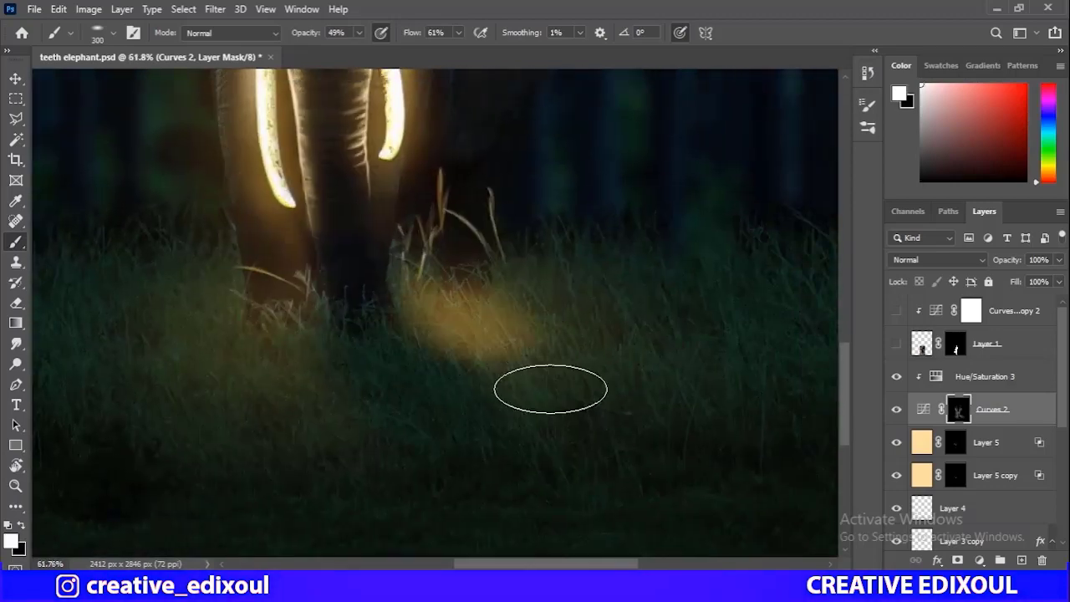
pyautogui.press(']')
pyautogui.press(']')
pyautogui.press(']')
pyautogui.press('0')
pyautogui.press('1')
pyautogui.hotkey('shift', '2')
pyautogui.hotkey('shift', '1')
pyautogui.scroll(-2, 452, 364)
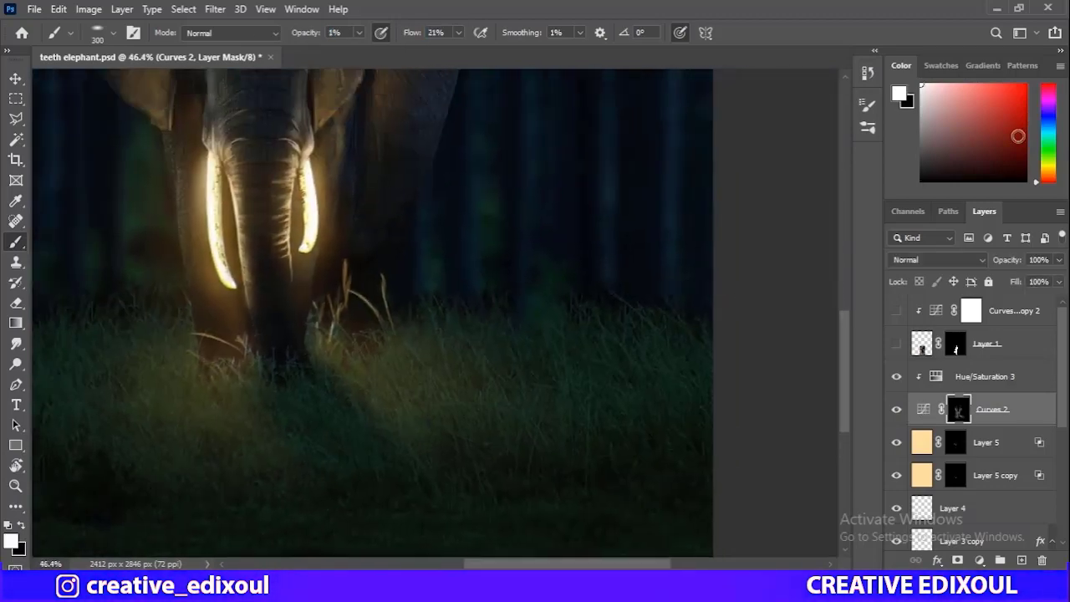
pyautogui.press('2')
pyautogui.press('8')
# Pan around the grass and check the brush size and hardness settings.
pyautogui.scroll(1, 642, 342)
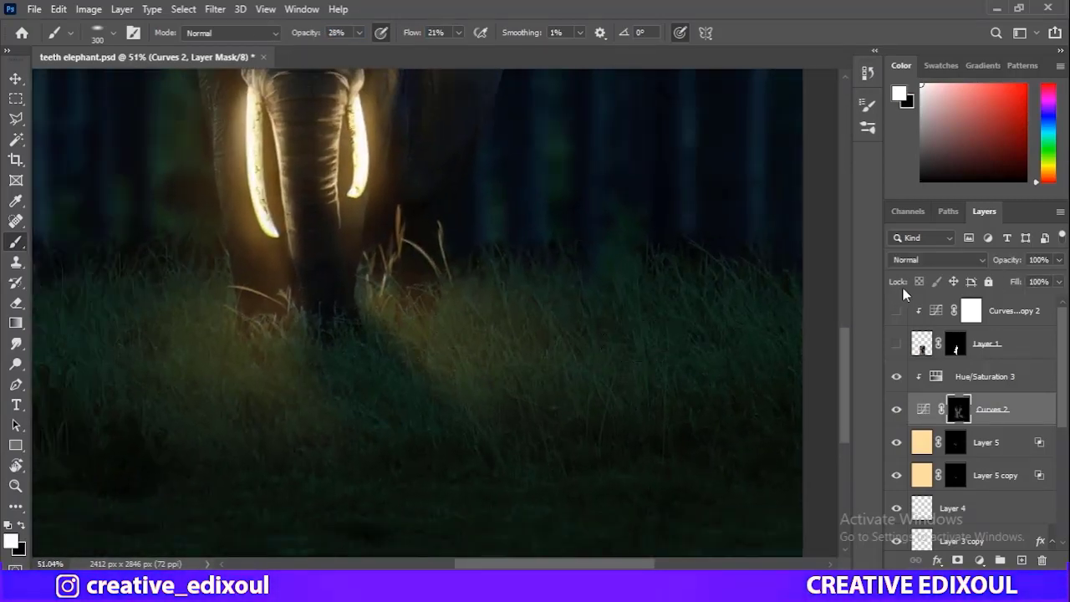
pyautogui.scroll(2, 512, 385)
pyautogui.hscroll(2, 491, 356)
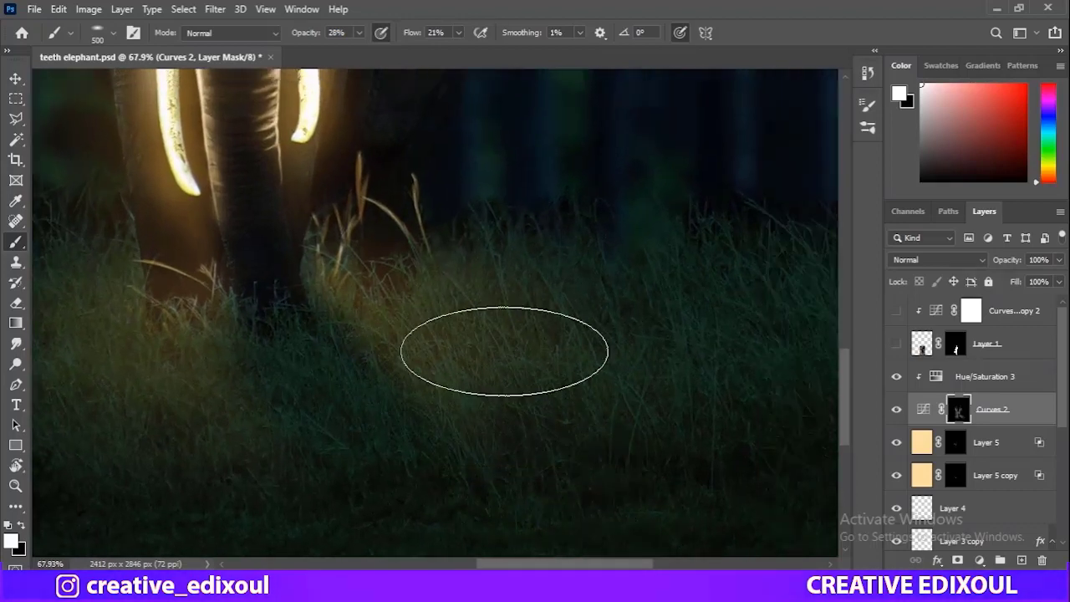
pyautogui.rightClick(311, 148)
pyautogui.press('Escape')
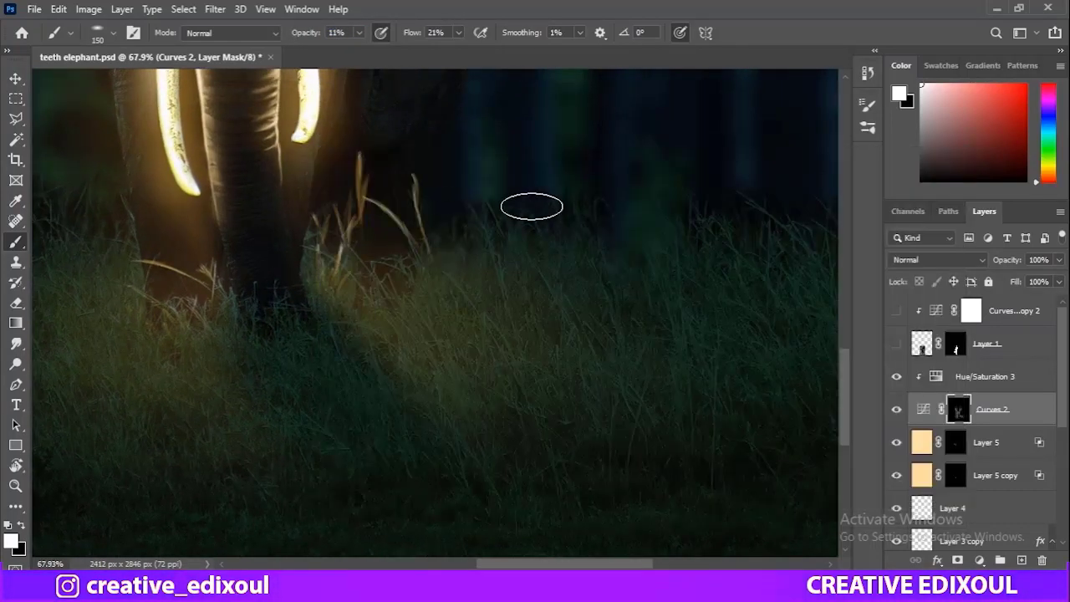
pyautogui.keyDown('alt'); pyautogui.scroll(-3, 414, 291); pyautogui.keyUp('alt')
pyautogui.keyDown('alt'); pyautogui.scroll(-1, 332, 375); pyautogui.keyUp('alt')
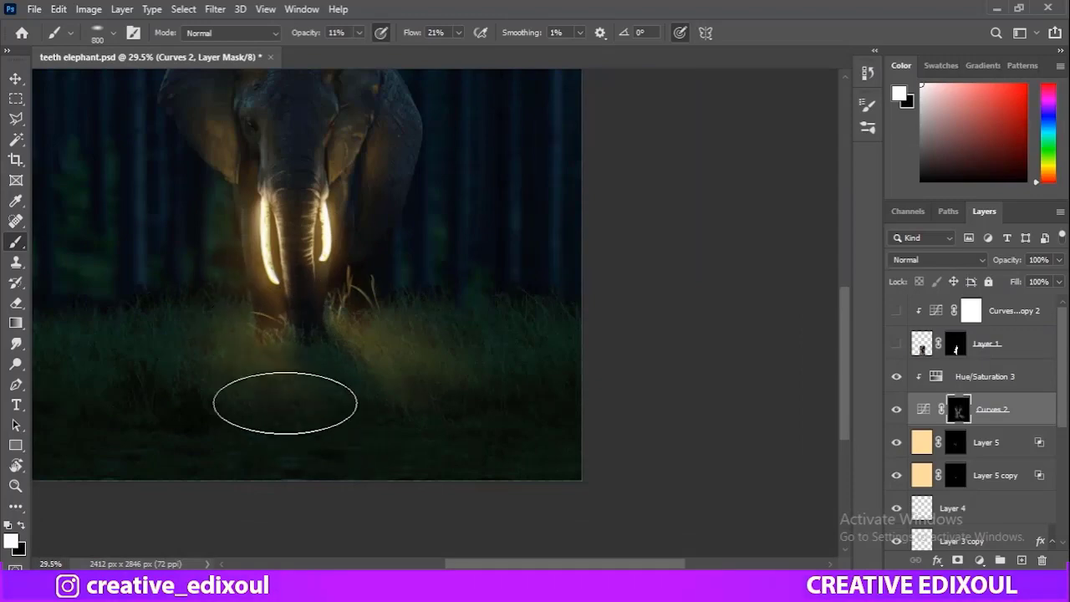
pyautogui.scroll(-2, 399, 290)
pyautogui.scroll(2, 509, 428)
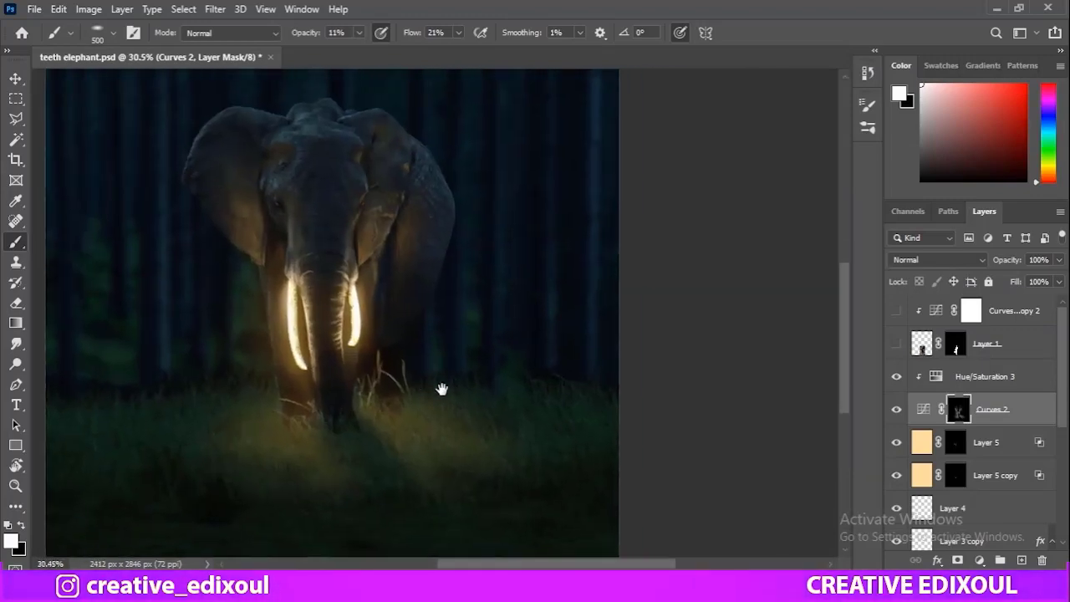
pyautogui.keyDown('alt'); pyautogui.scroll(5, 326, 406); pyautogui.keyUp('alt')
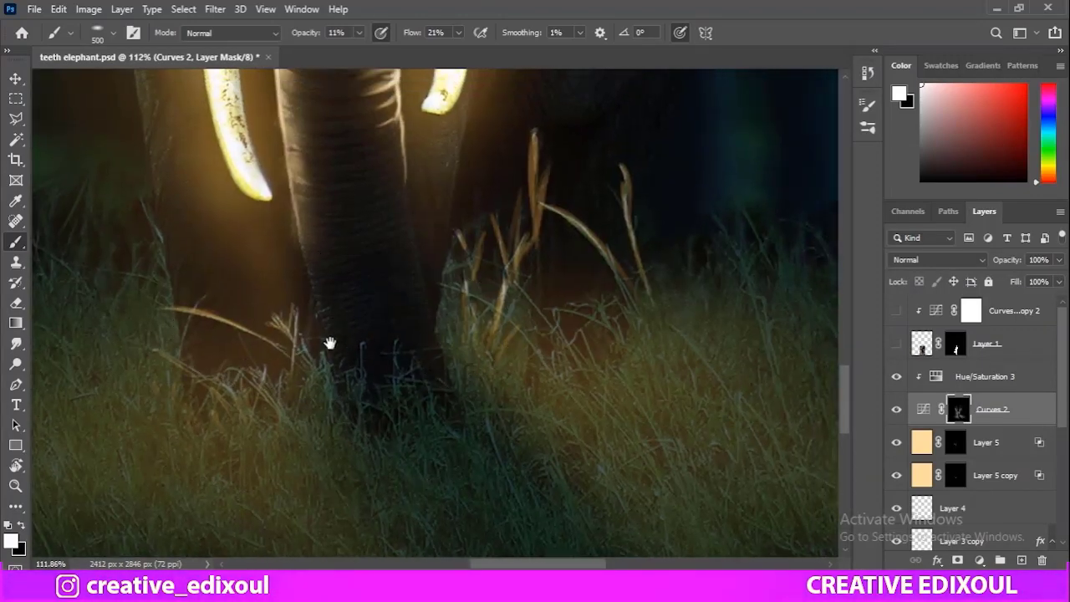
# Rotate the canvas to tilt the grass, then select the Color Dodge Layer 3.
pyautogui.press('r')
pyautogui.moveTo(282, 359); pyautogui.dragTo(278, 344)
pyautogui.press('b')
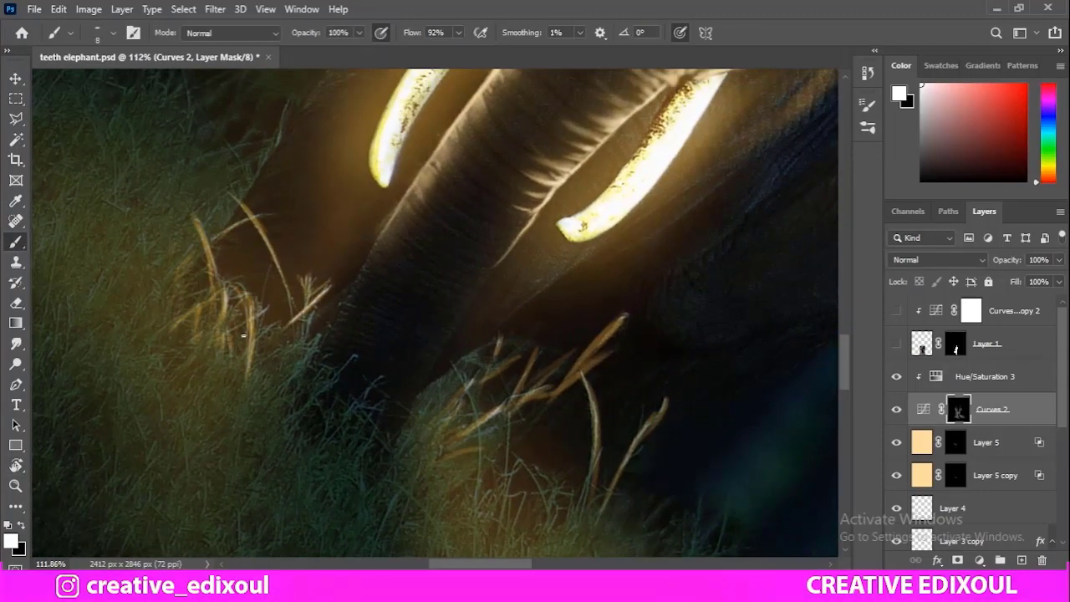
pyautogui.scroll(-3, 401, 368)
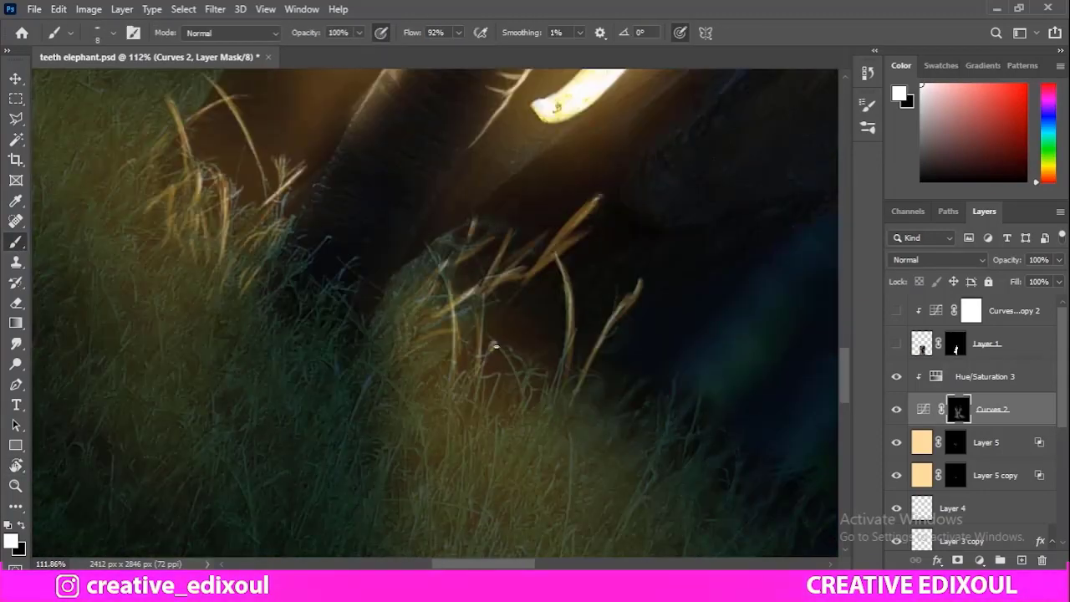
pyautogui.keyDown('alt'); pyautogui.scroll(-6, 463, 329); pyautogui.keyUp('alt')
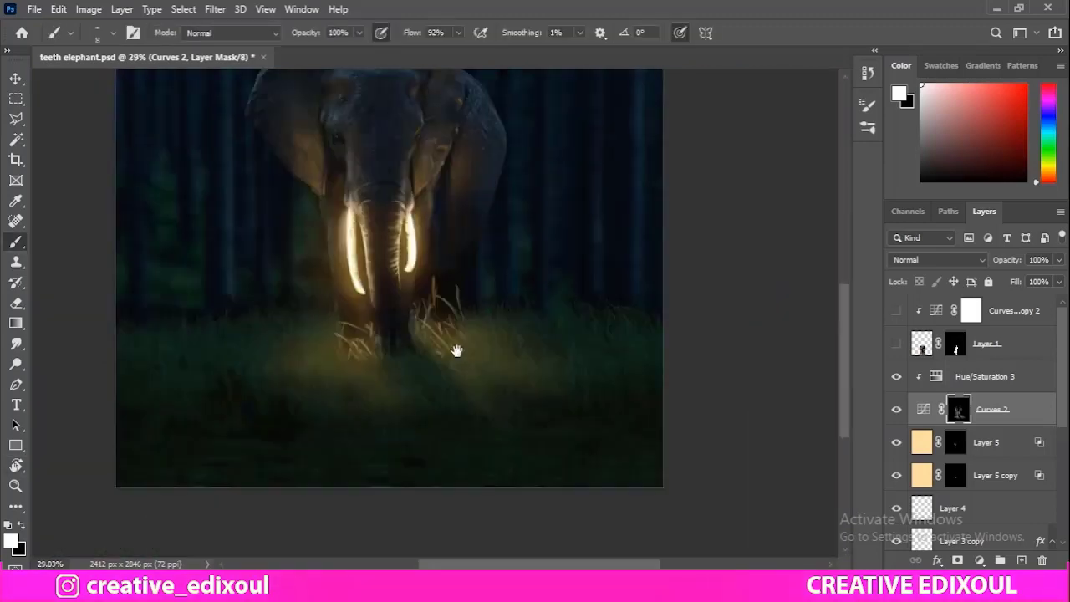
pyautogui.keyDown('alt'); pyautogui.scroll(2, 456, 350); pyautogui.keyUp('alt')
pyautogui.keyDown('alt'); pyautogui.scroll(2, 508, 394); pyautogui.keyUp('alt')
pyautogui.hotkey('alt', '[')
pyautogui.hotkey('alt', '[')
pyautogui.hotkey('alt', '[')
pyautogui.hotkey('alt', '[')
pyautogui.hotkey('alt', '[')
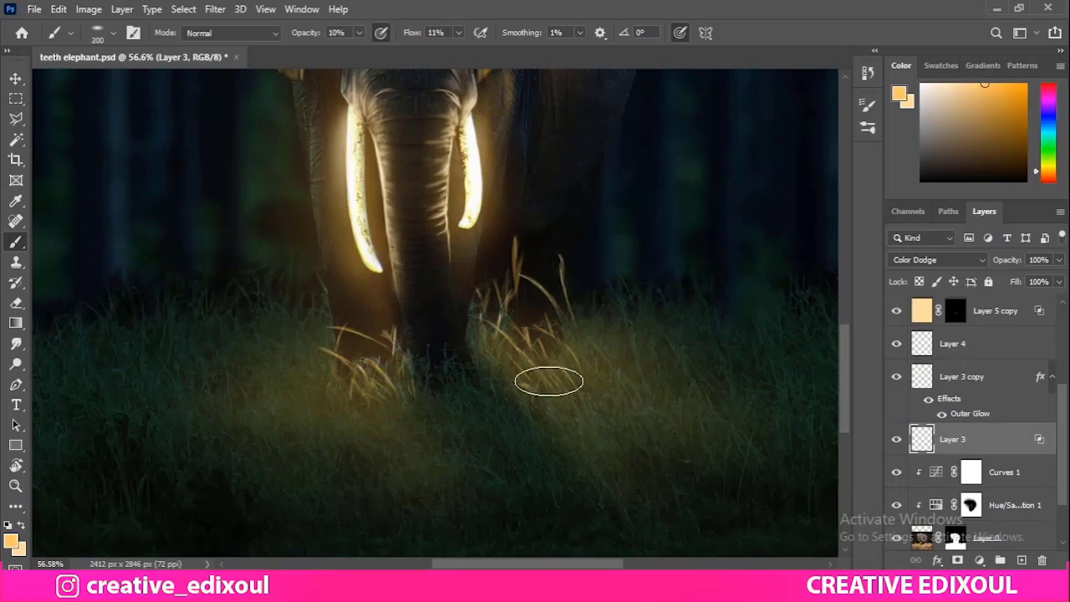
# Raise the brush flow and enlarge the brush for broader dodge light on the grass.
pyautogui.moveTo(420, 41); pyautogui.dragTo(435, 40)
pyautogui.keyDown('alt'); pyautogui.scroll(-2, 435, 419); pyautogui.keyUp('alt')
pyautogui.press(']')
pyautogui.press(']')
pyautogui.press(']')
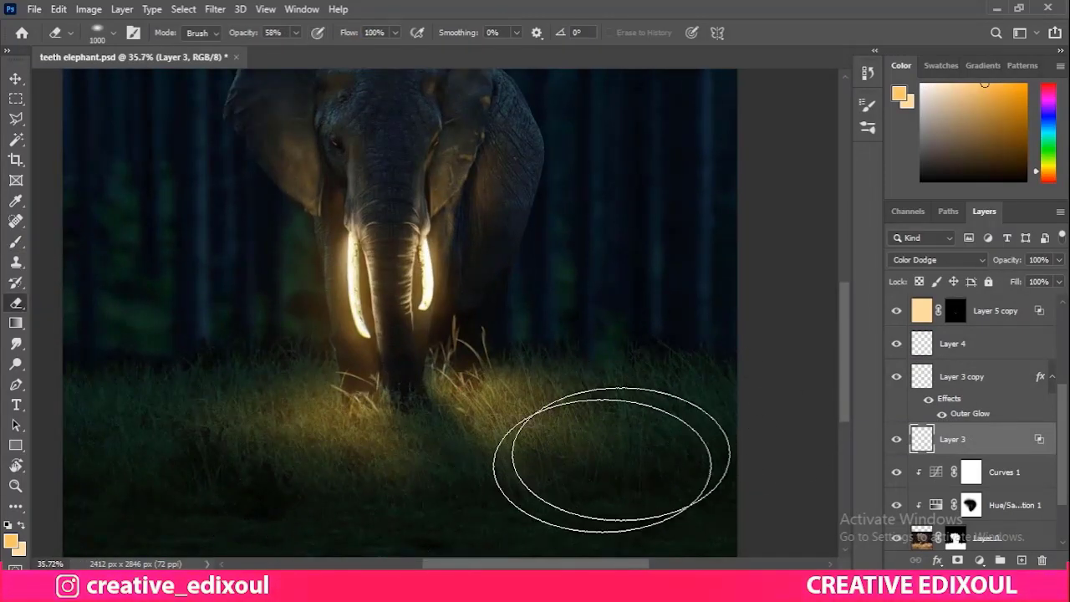
pyautogui.keyDown('alt'); pyautogui.scroll(-2, 365, 417); pyautogui.keyUp('alt')
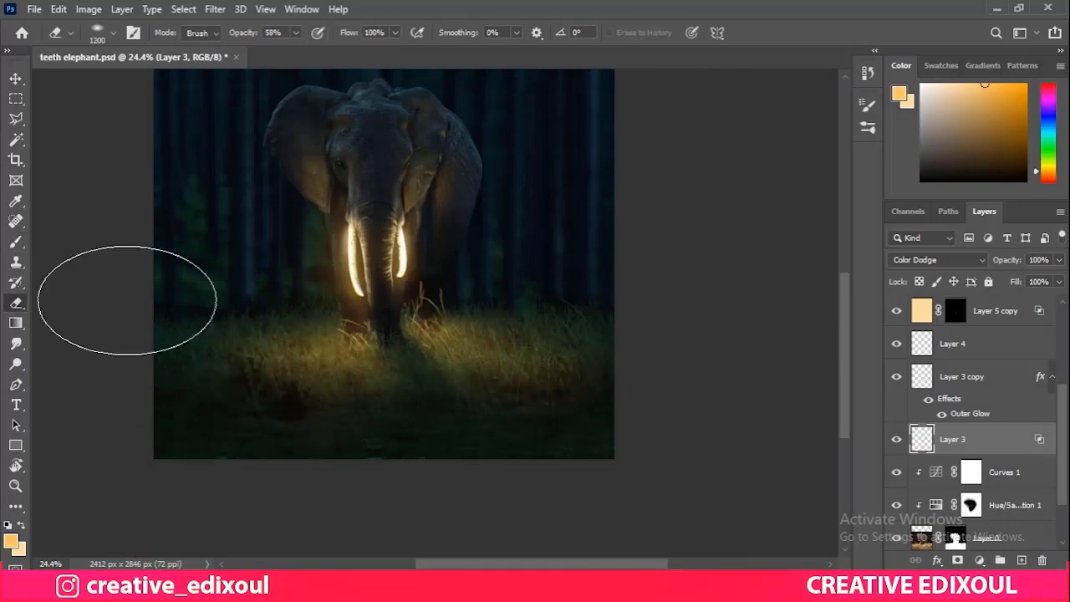
# Alternate between a smaller eraser and the brush to soften the glow's edges.
pyautogui.press('e')
pyautogui.press('[')
pyautogui.press('[')
pyautogui.press('[')
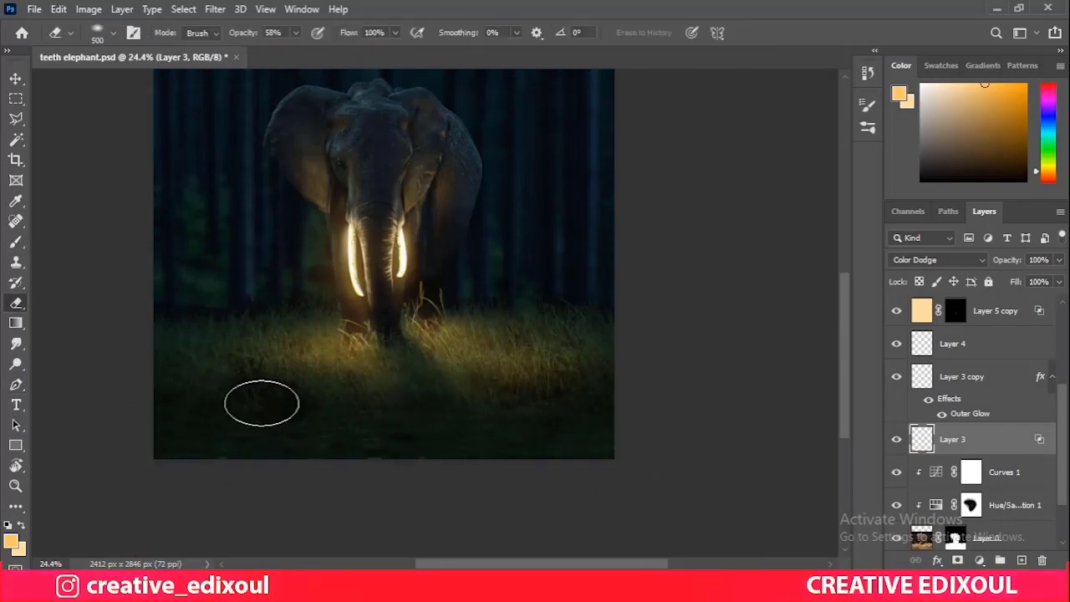
pyautogui.press('b')
pyautogui.press('e')
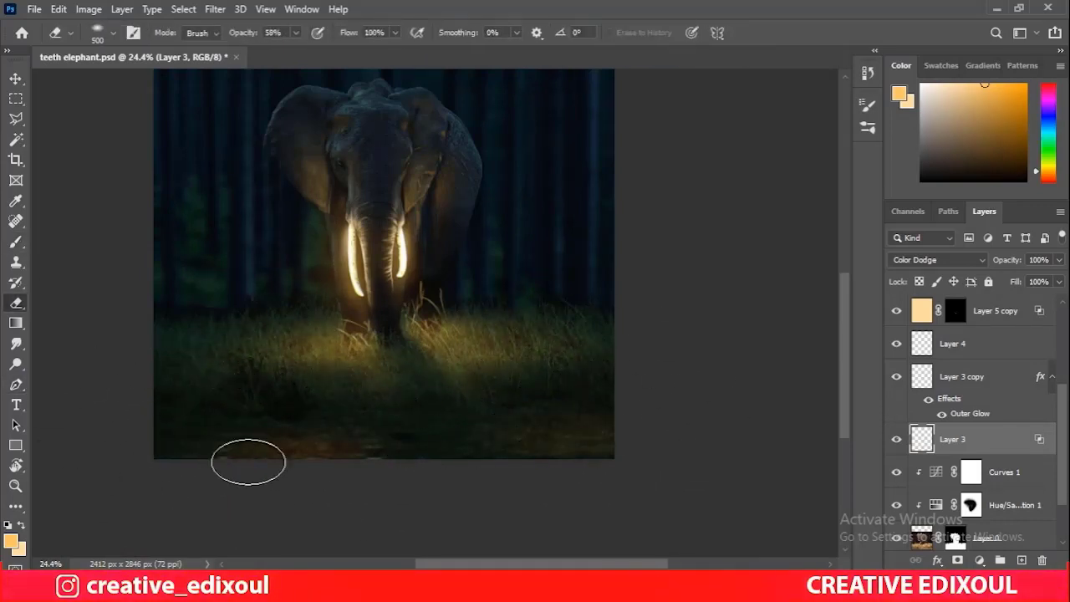
pyautogui.press('b')
pyautogui.scroll(3, 478, 423)
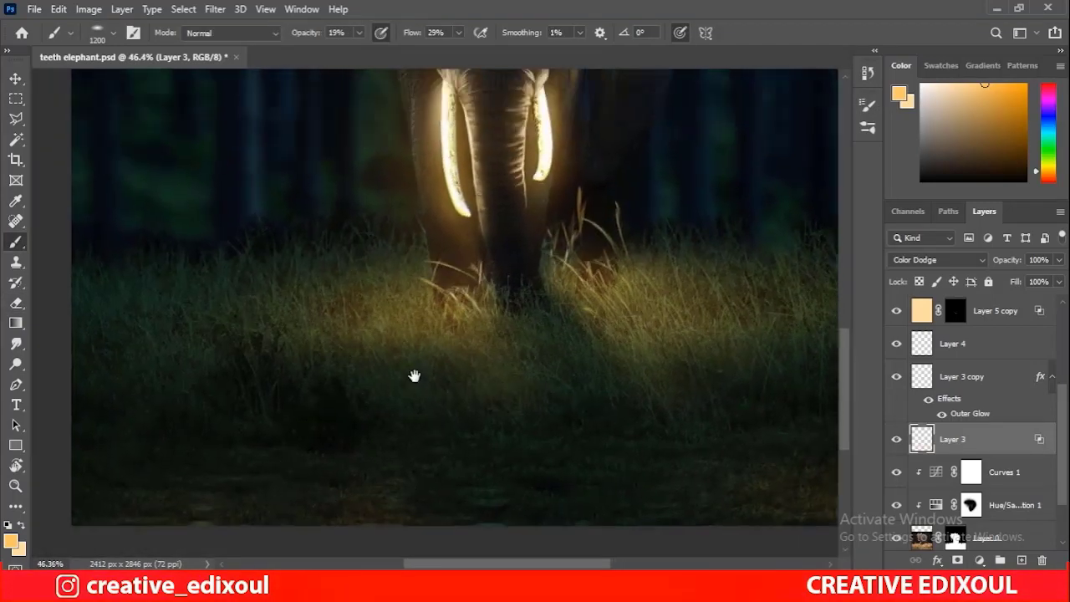
pyautogui.scroll(-3, 418, 455)
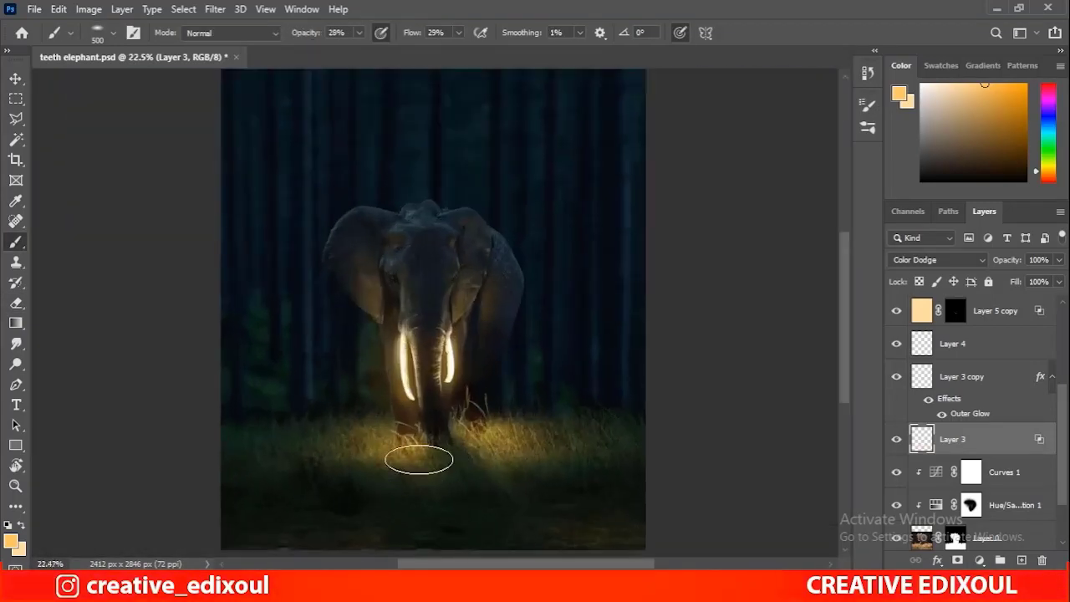
# Erase stray light with the eraser resized to 250.
pyautogui.press('e')
pyautogui.press(']')
pyautogui.press(']')
pyautogui.press(']')
pyautogui.scroll(3, 383, 408)
pyautogui.press('[')
pyautogui.press('[')
pyautogui.press('[')
pyautogui.scroll(-3, 466, 485)
pyautogui.scroll(-3, 404, 460)
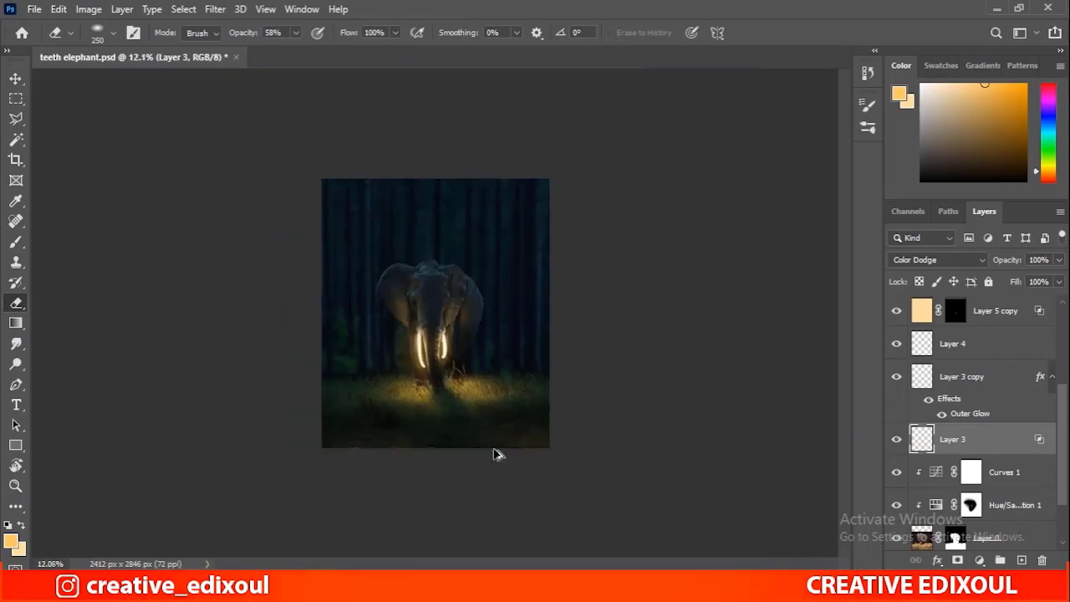
pyautogui.scroll(3, 497, 454)
pyautogui.scroll(5, 986, 401)
# Add an empty Layer 6 on top and pick a large angled brush.
pyautogui.hotkey('ctrl', 'shift', 'alt', 'n')
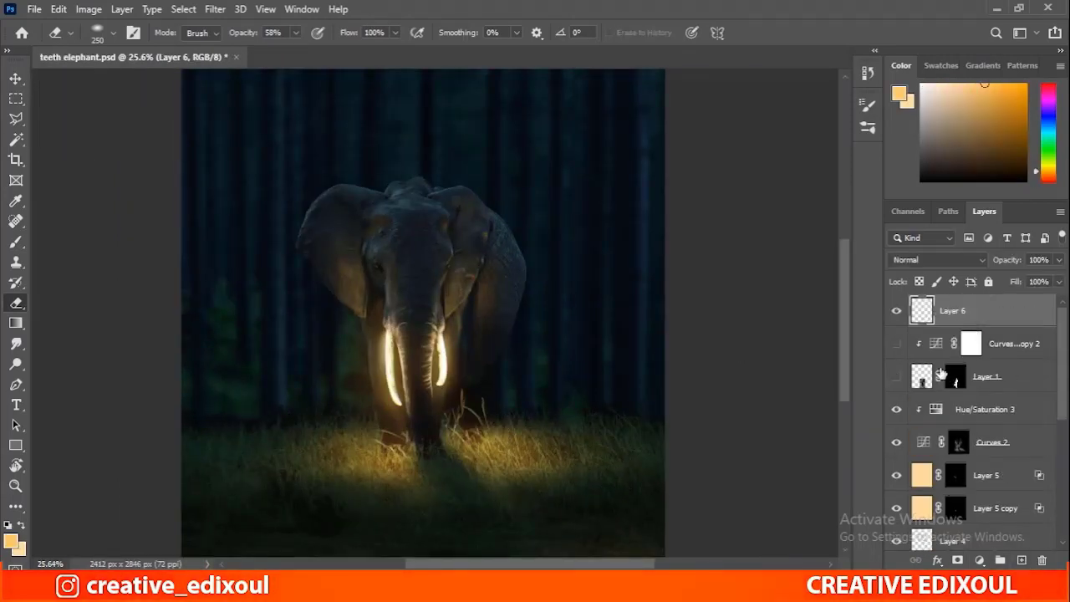
pyautogui.press('b')
pyautogui.scroll(-1, 460, 223)
pyautogui.rightClick(411, 134)
pyautogui.press('Return')
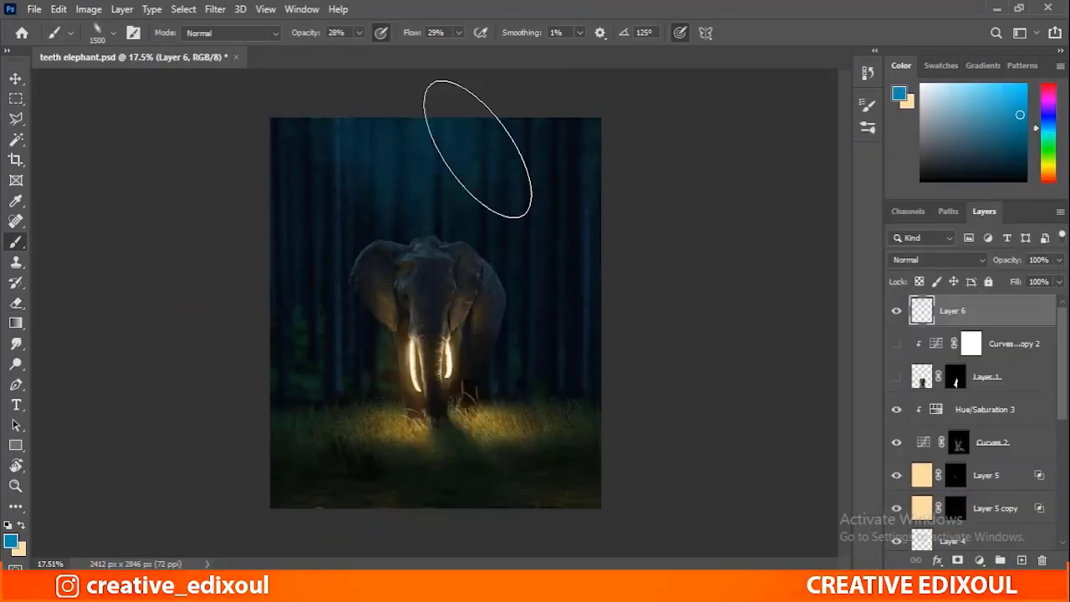
# Paint blue haze across the top of the forest, then add a new Layer 7.
pyautogui.moveTo(1007, 260); pyautogui.dragTo(984, 264)
pyautogui.press('v')
pyautogui.scroll(3, 454, 303)
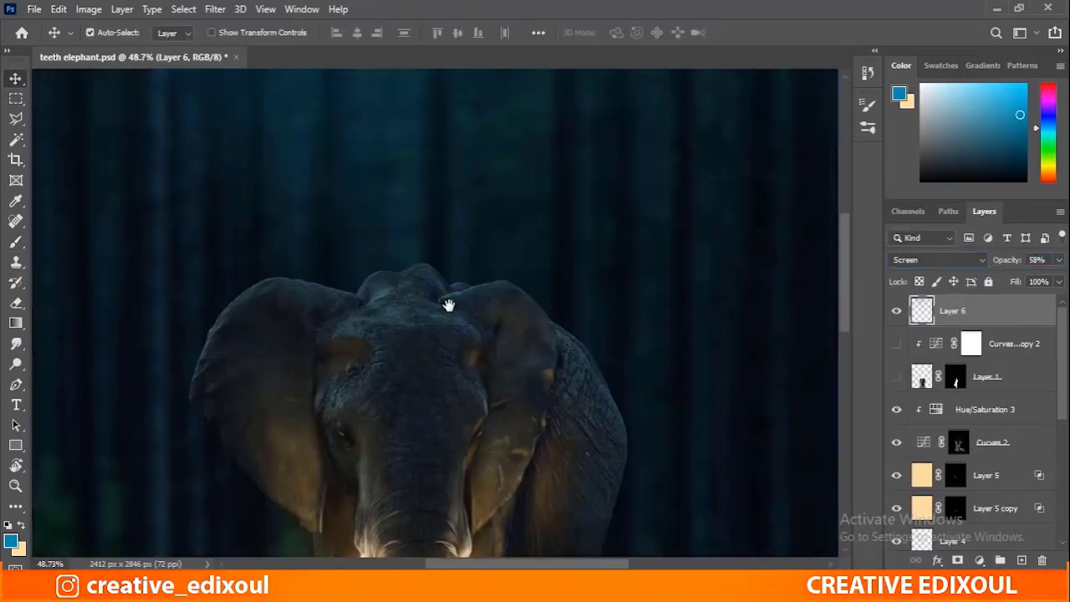
pyautogui.scroll(2, 454, 304)
pyautogui.hotkey('ctrl', 'shift', 'alt', 'n')
# Sample a pale blue from the image and choose a small angled soft brush.
pyautogui.hotkey('alt', ',')
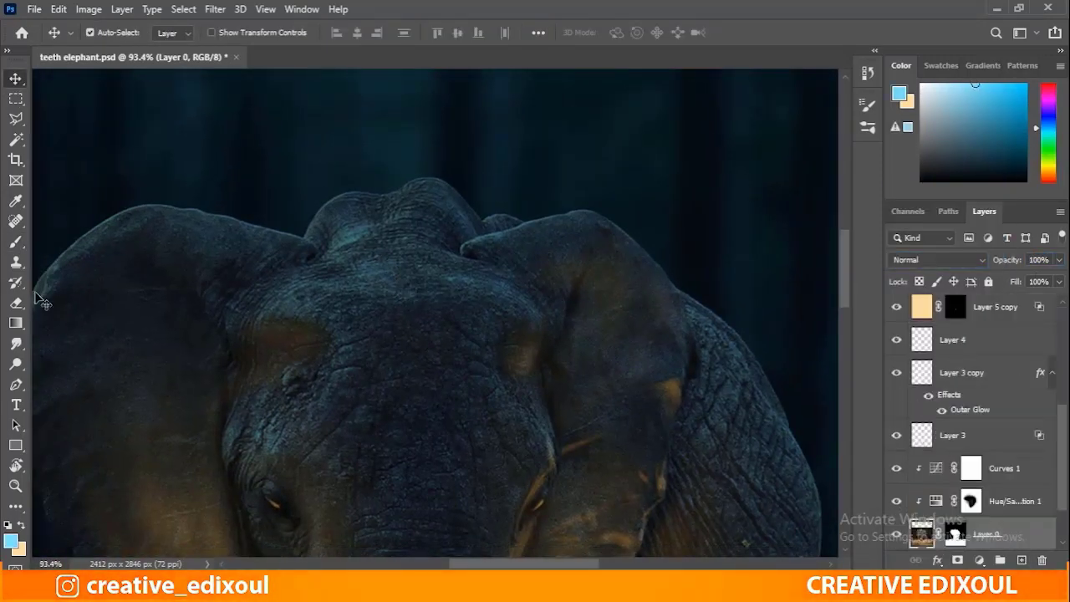
pyautogui.press('b')
pyautogui.rightClick(394, 196)
pyautogui.press('Return')
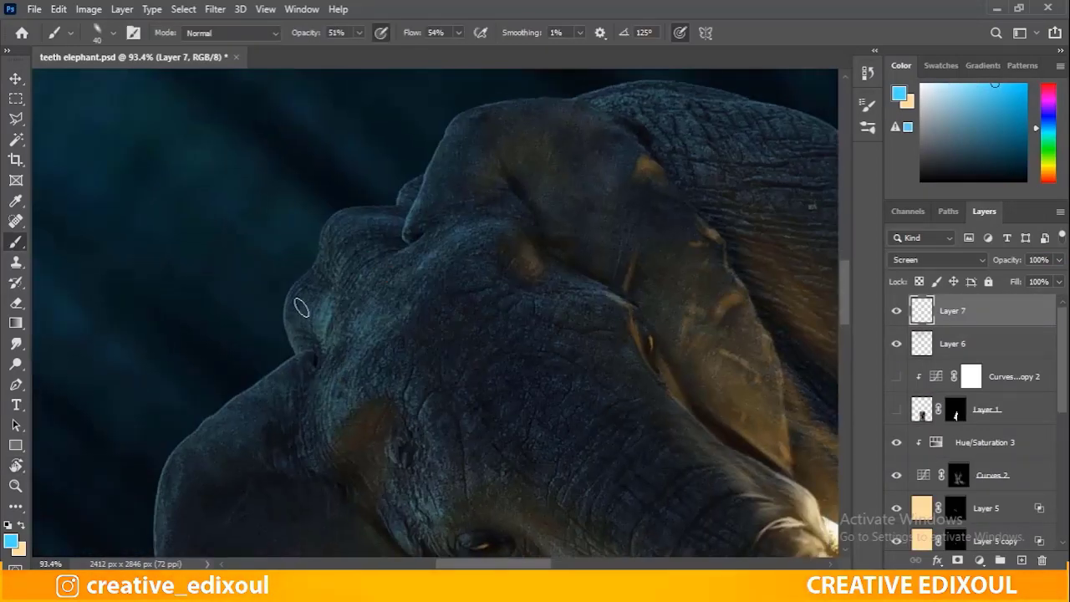
pyautogui.rightClick(294, 189)
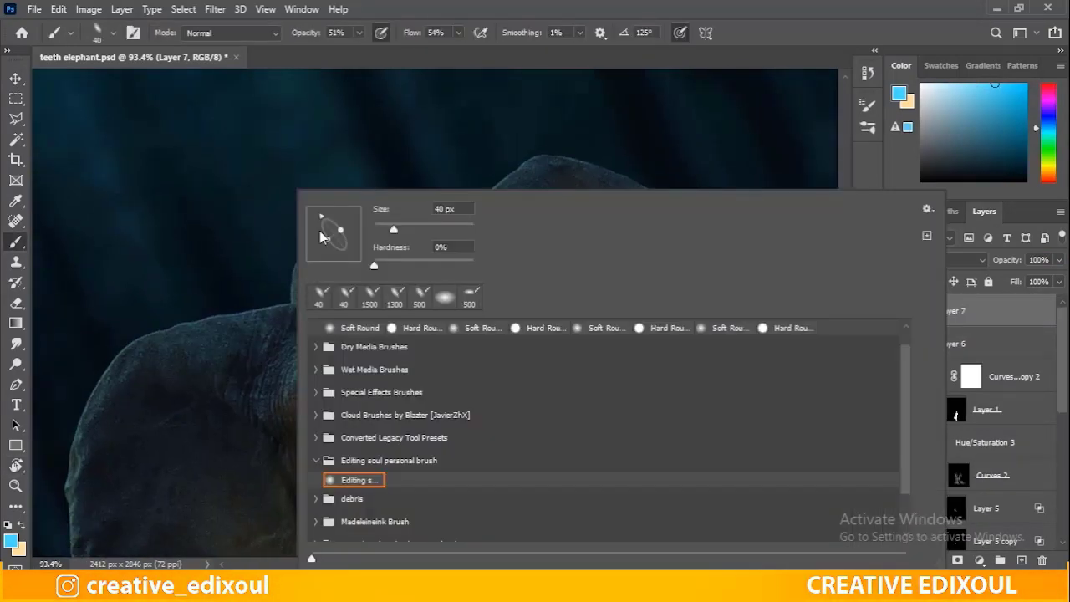
pyautogui.press('Return')
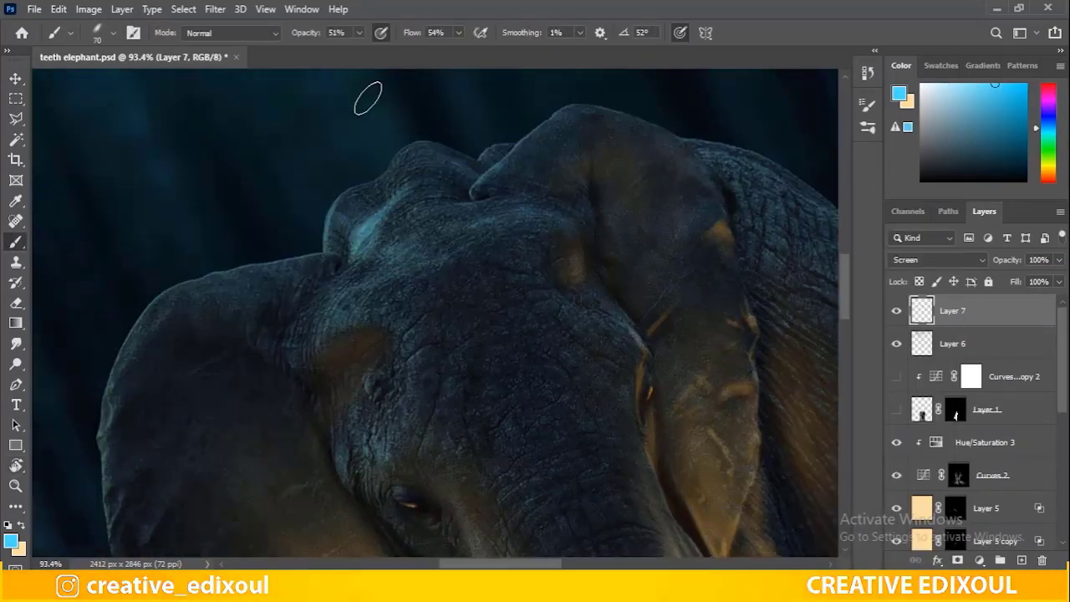
# Paint pale light across the elephant's forehead at 35% brush opacity, then set the layer to 69%.
pyautogui.press('3')
pyautogui.press('5')
pyautogui.moveTo(389, 251); pyautogui.dragTo(460, 242)
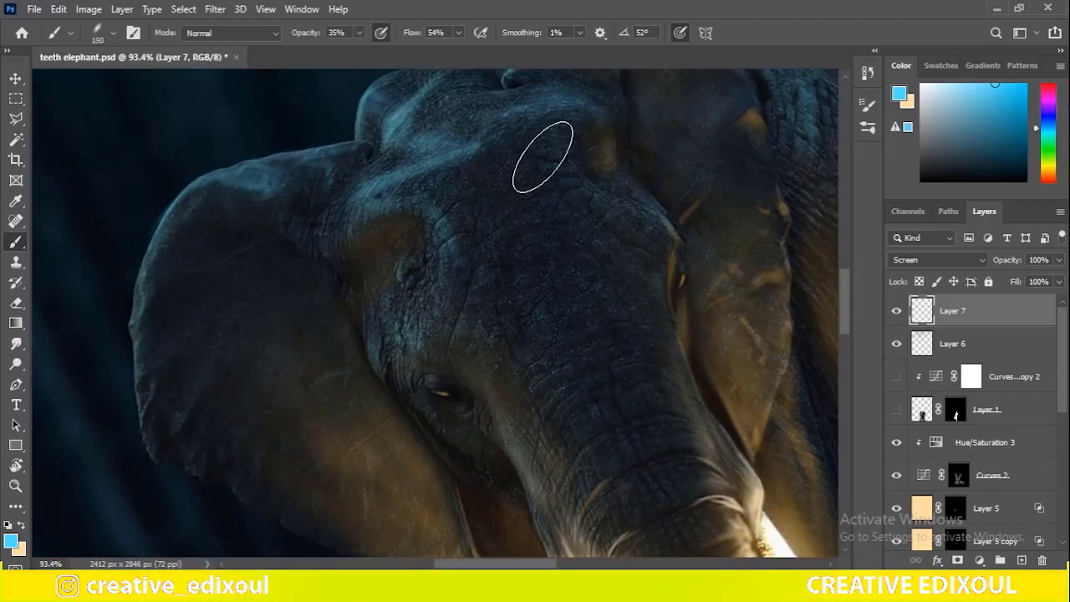
pyautogui.hotkey('ctrl', '0')
pyautogui.press('v')
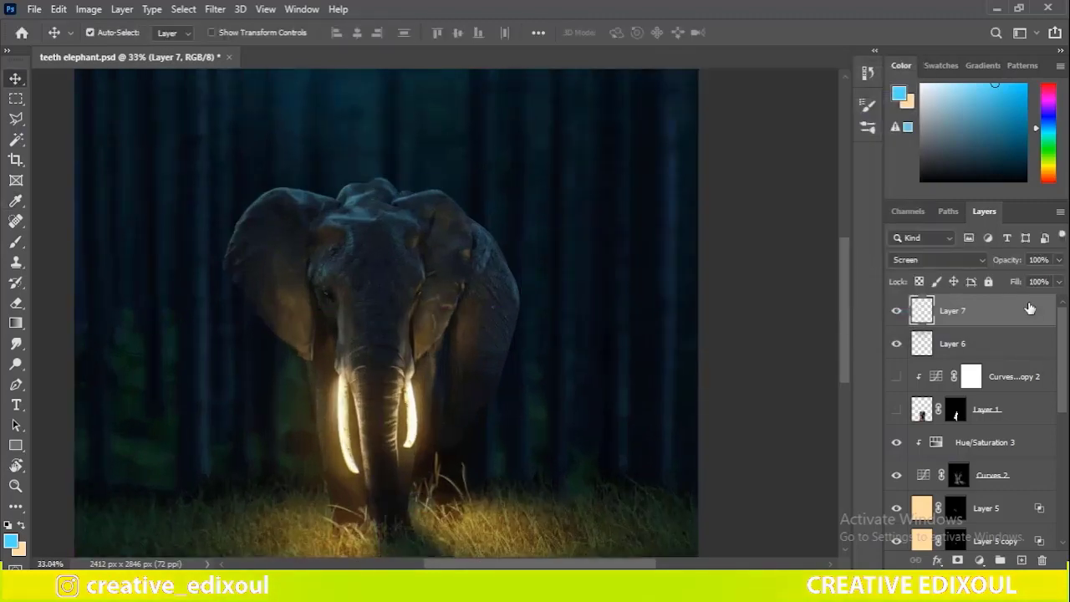
pyautogui.write('69')
pyautogui.press('Return')
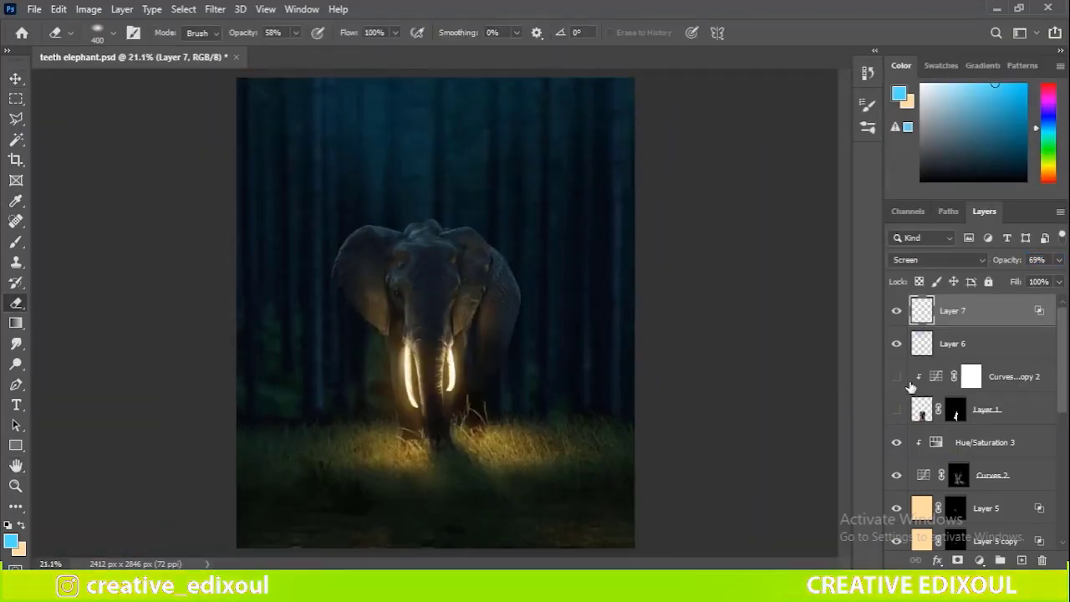
# Show the hooded person layer, commit its smaller size and position in the grass, and erase parts of its shadow.
pyautogui.click(896, 409)
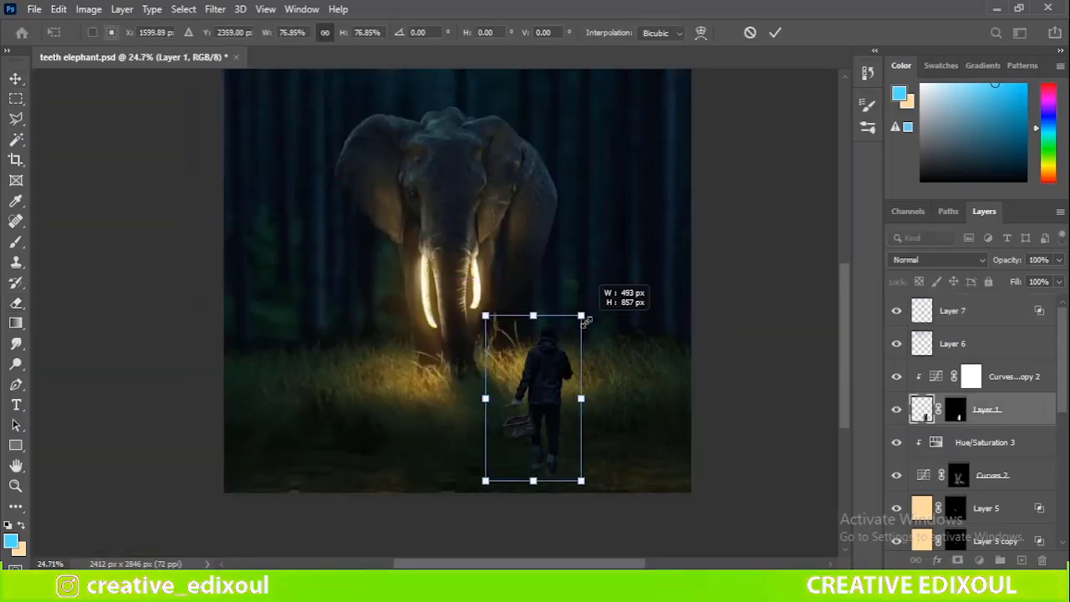
pyautogui.click(775, 32)
pyautogui.scroll(-1, 514, 477)
pyautogui.scroll(2, 508, 449)
pyautogui.scroll(2, 488, 370)
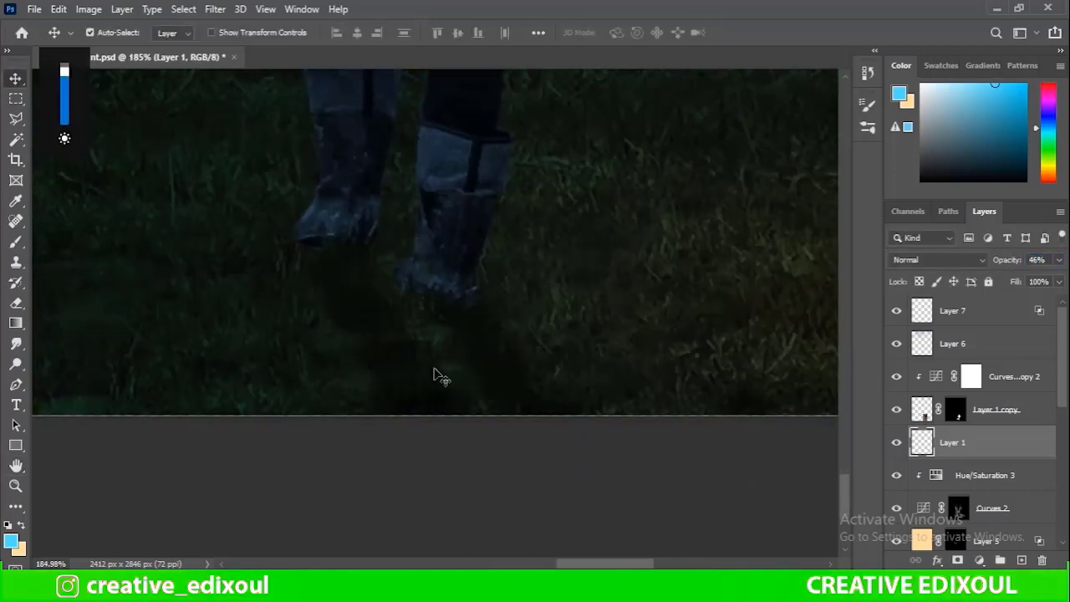
pyautogui.press('e')
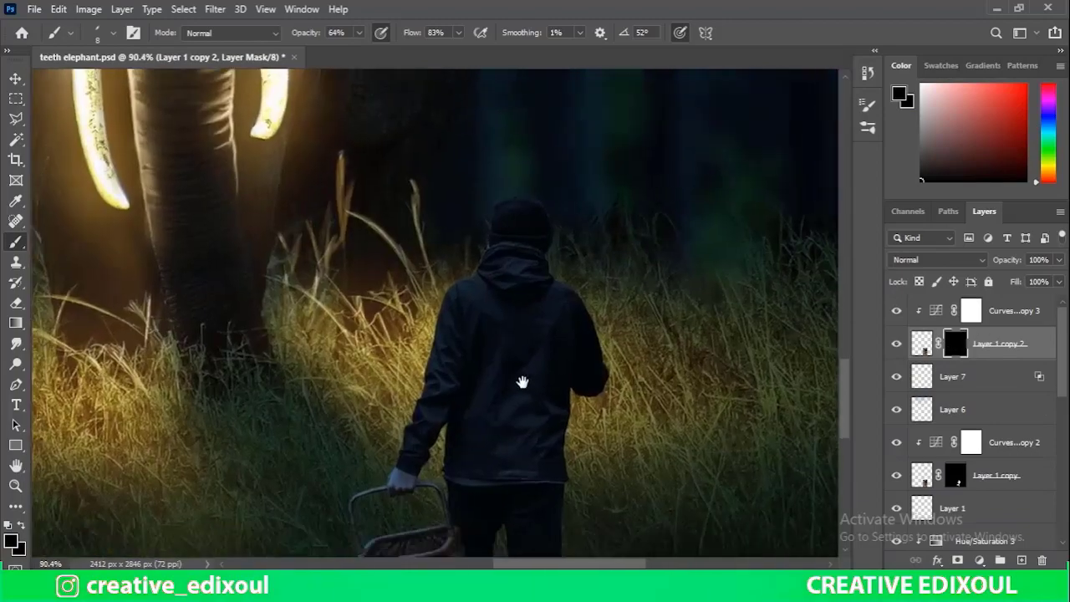
pyautogui.scroll(1, 474, 127)
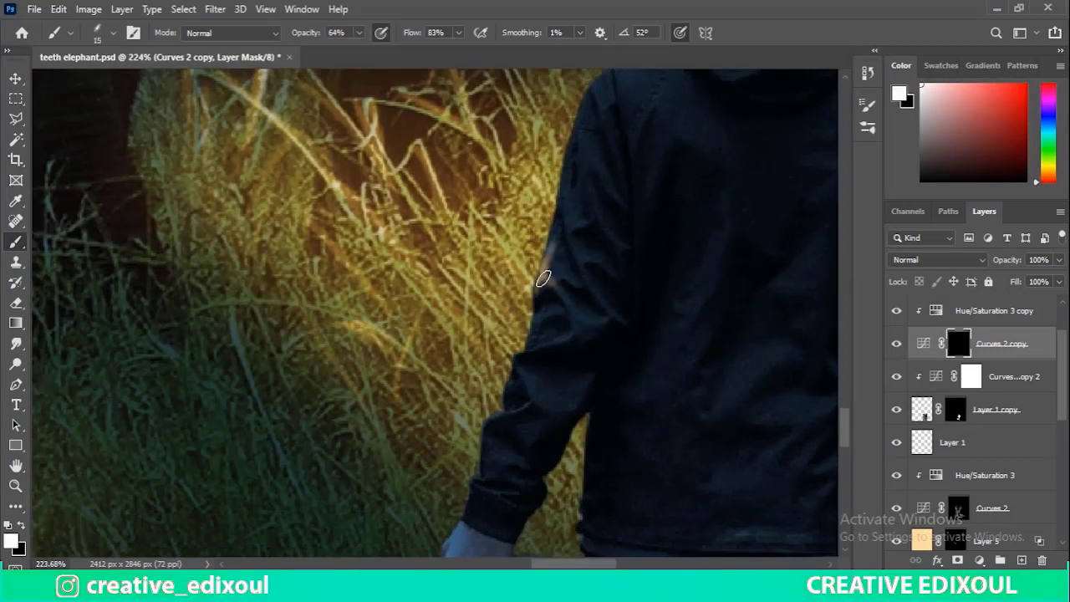
# Paint warm rim light on the figure's shoulder and arm with a tiny brush.
pyautogui.rightClick(544, 279)
pyautogui.doubleClick(468, 478)
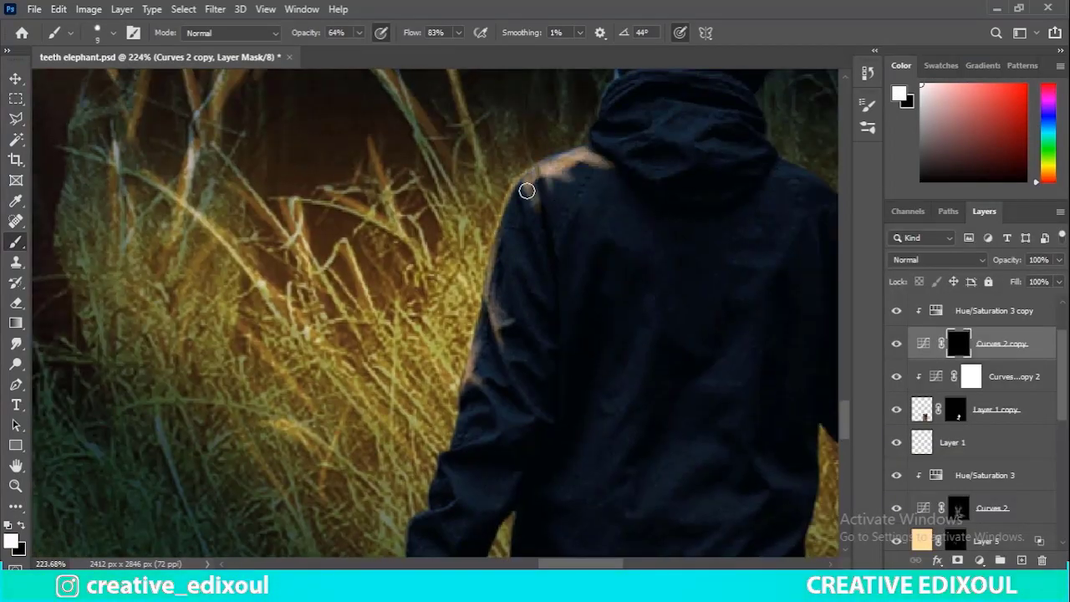
pyautogui.scroll(-3, 497, 296)
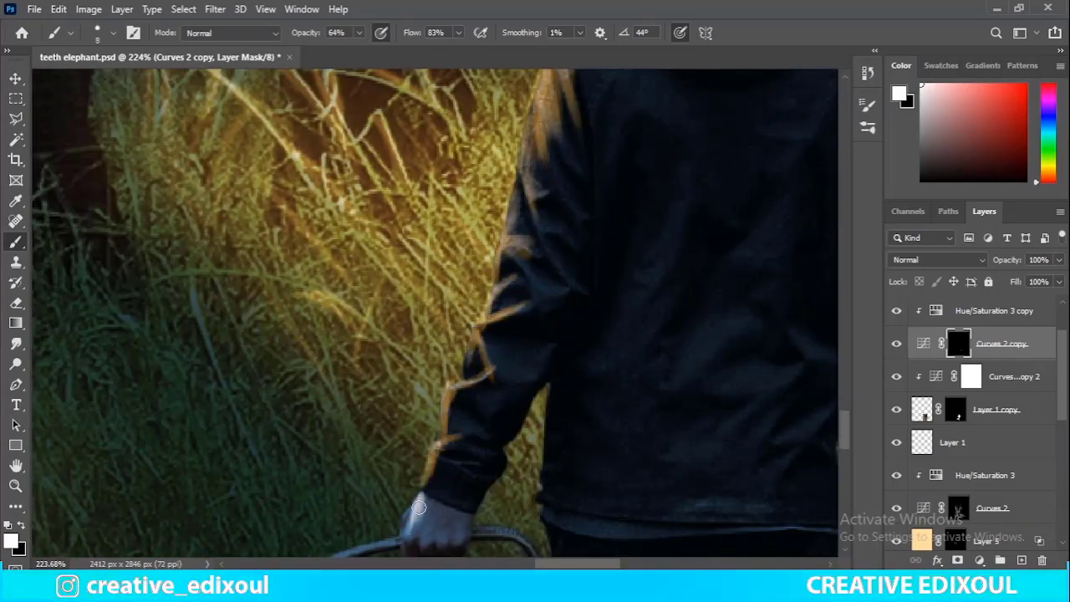
pyautogui.scroll(-3, 412, 508)
pyautogui.scroll(3, 457, 331)
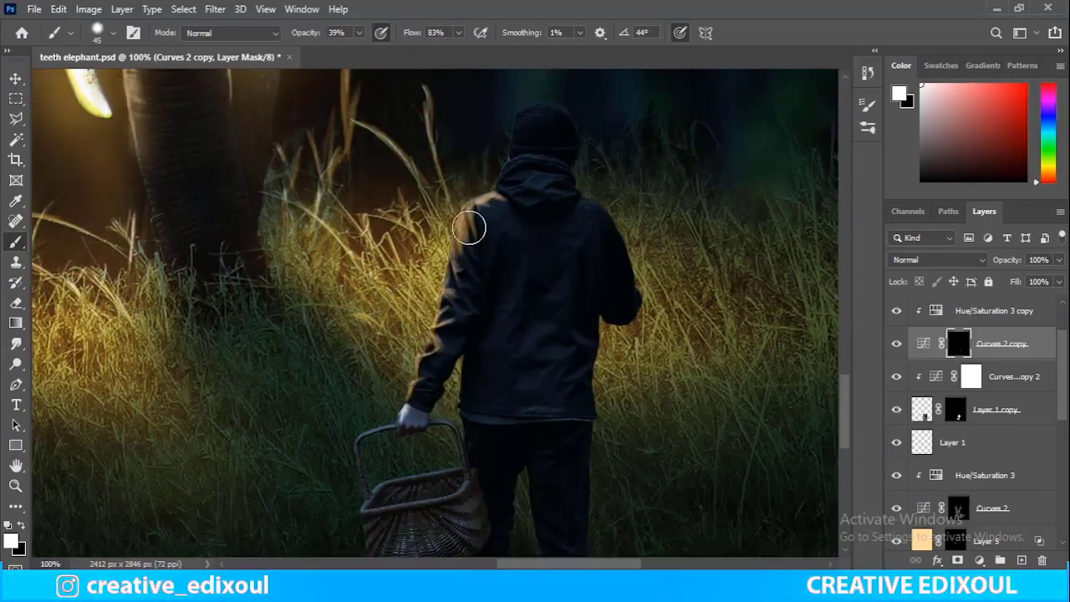
pyautogui.moveTo(469, 227); pyautogui.dragTo(460, 296)
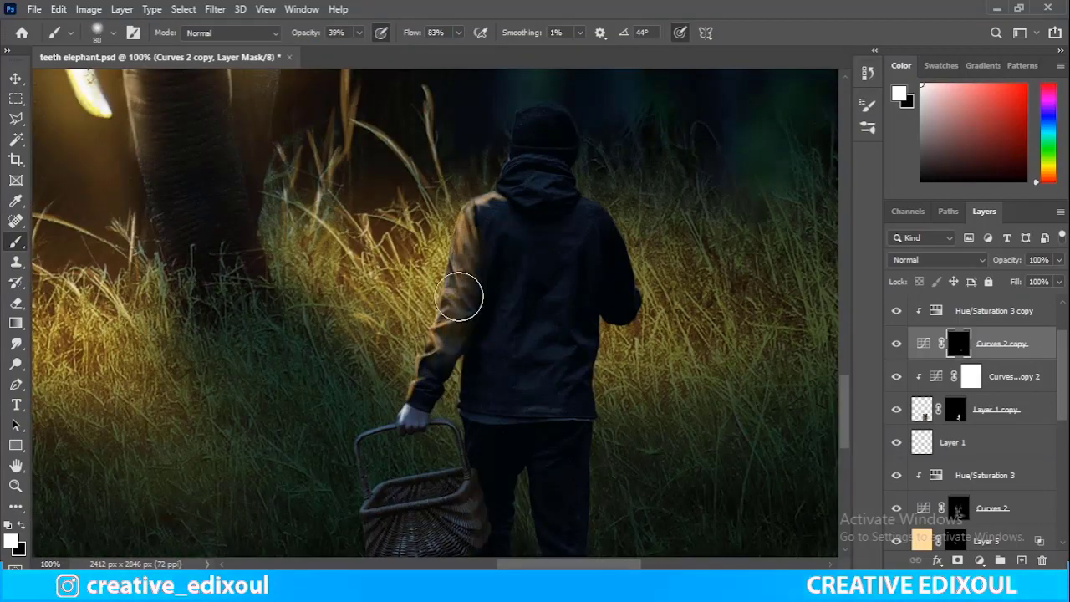
pyautogui.scroll(-4, 473, 407)
pyautogui.scroll(6, 403, 297)
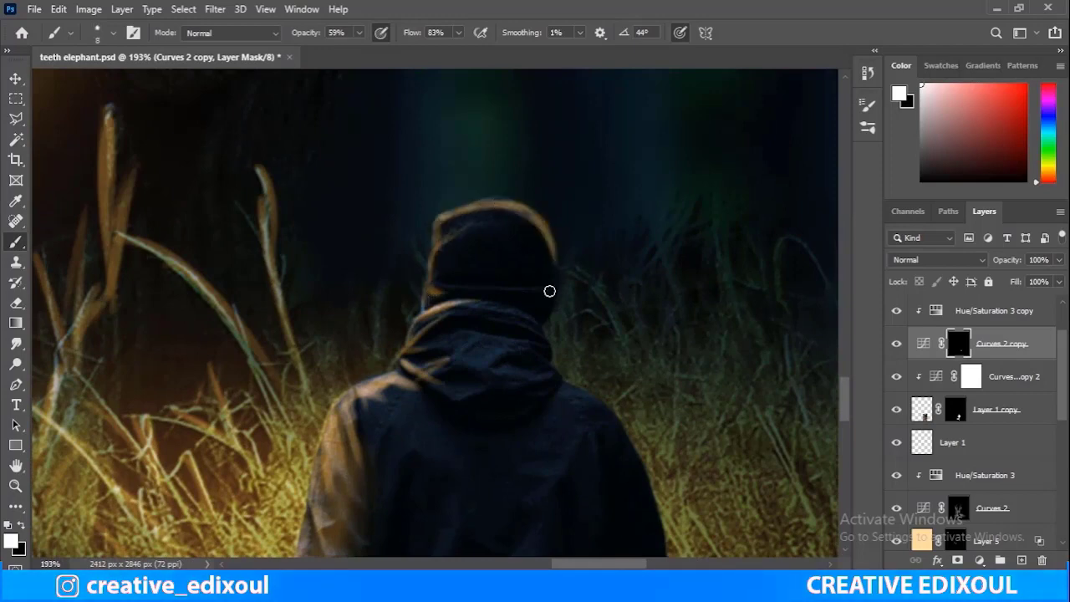
pyautogui.scroll(-5, 561, 272)
# Refine the Curves 2 copy mask around the basket and legs, swapping white and black.
pyautogui.press('x')
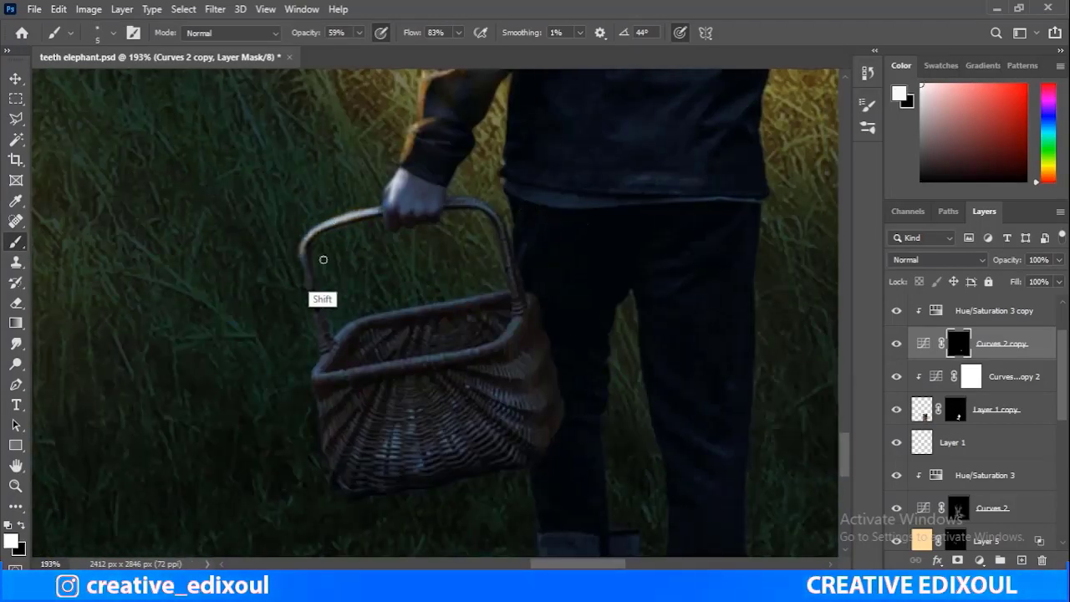
pyautogui.press(']')
pyautogui.press(']')
pyautogui.press(']')
pyautogui.scroll(2, 506, 230)
pyautogui.scroll(3, 502, 229)
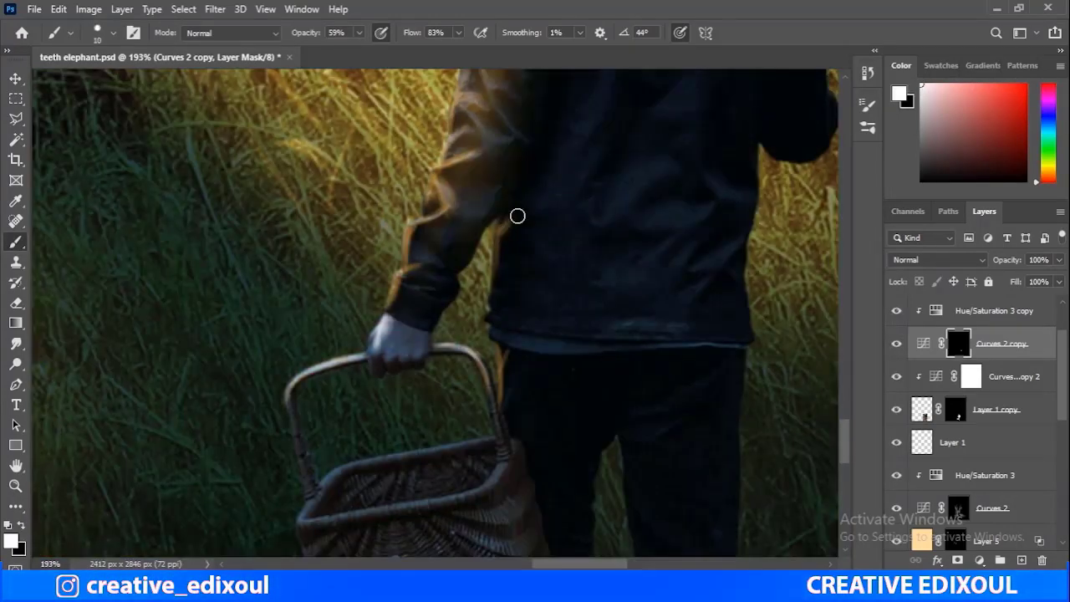
pyautogui.scroll(-1, 506, 301)
pyautogui.press('x')
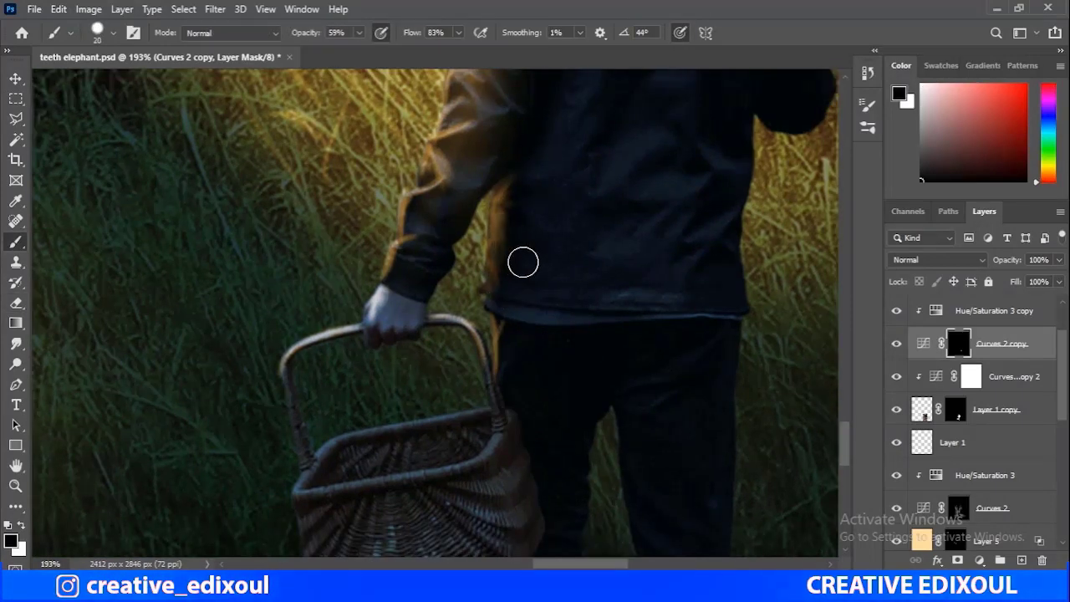
pyautogui.moveTo(523, 263); pyautogui.dragTo(558, 158)
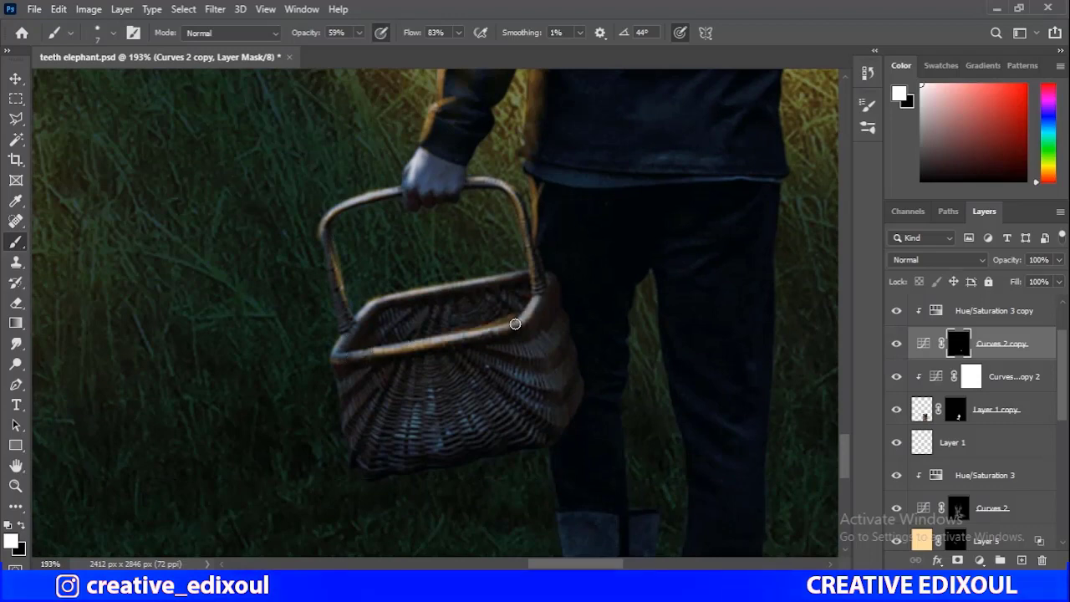
# Enlarge the brush considerably and keep masking the figure's light with black.
pyautogui.press(']')
pyautogui.press(']')
pyautogui.scroll(-5, 665, 284)
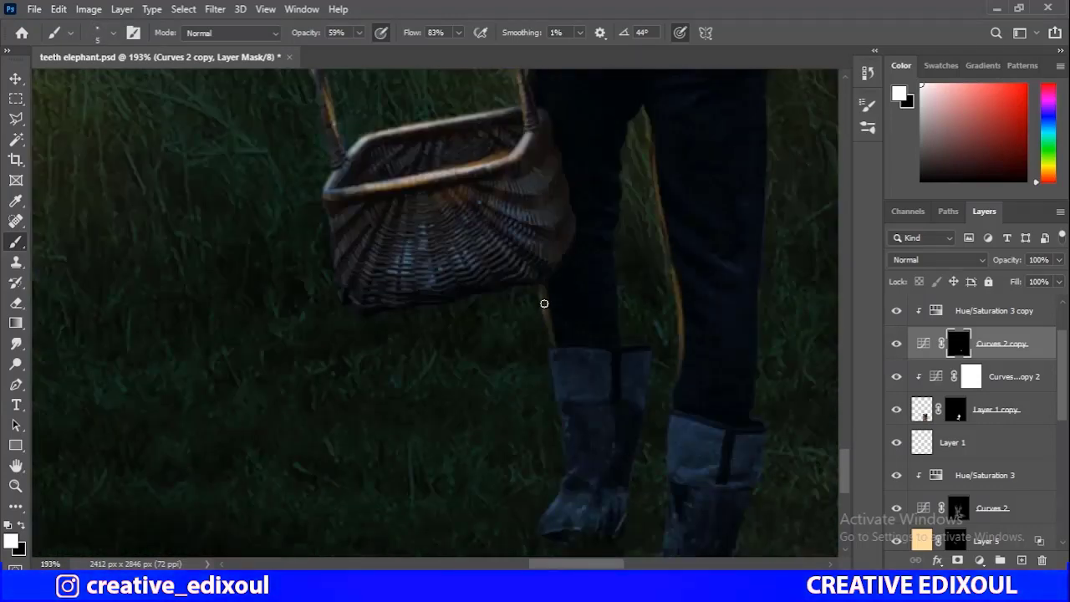
pyautogui.scroll(-8, 506, 163)
pyautogui.scroll(6, 552, 409)
pyautogui.press(']')
pyautogui.press(']')
pyautogui.press(']')
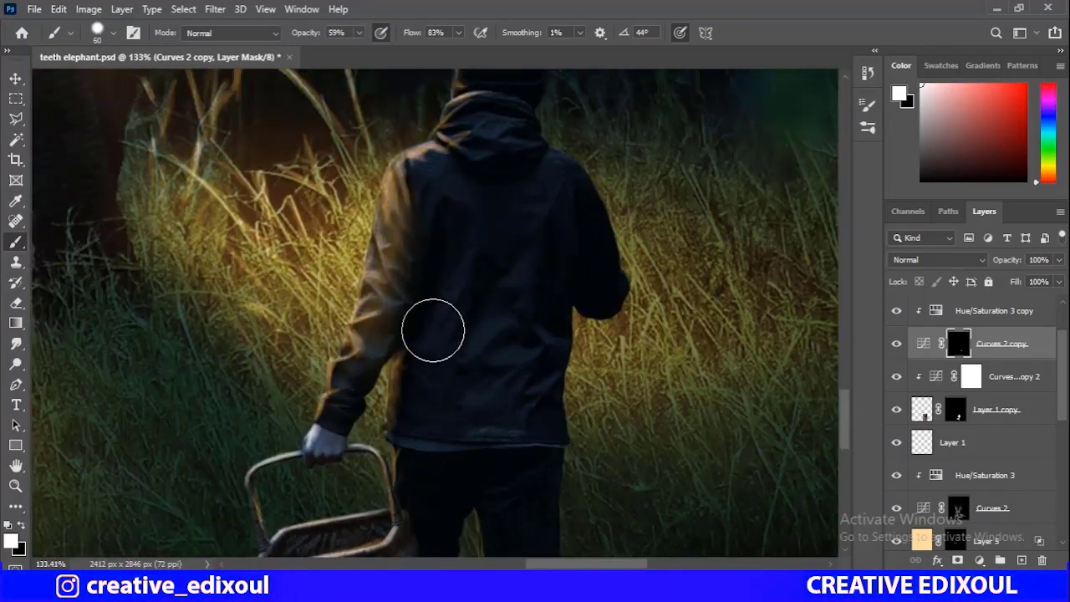
pyautogui.press('x')
pyautogui.scroll(-3, 374, 358)
pyautogui.scroll(-4, 380, 430)
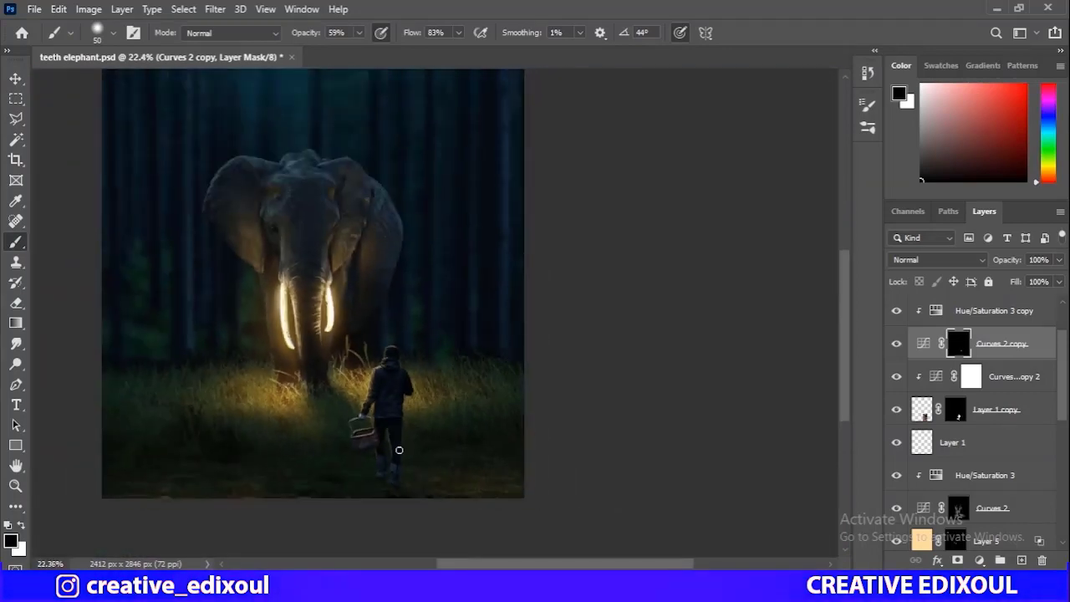
# Replace Hue/Saturation 3 copy with a new Hue/Saturation 4 adjustment at Saturation −37.
pyautogui.click(994, 310)
pyautogui.press('Delete')
pyautogui.scroll(5, 381, 368)
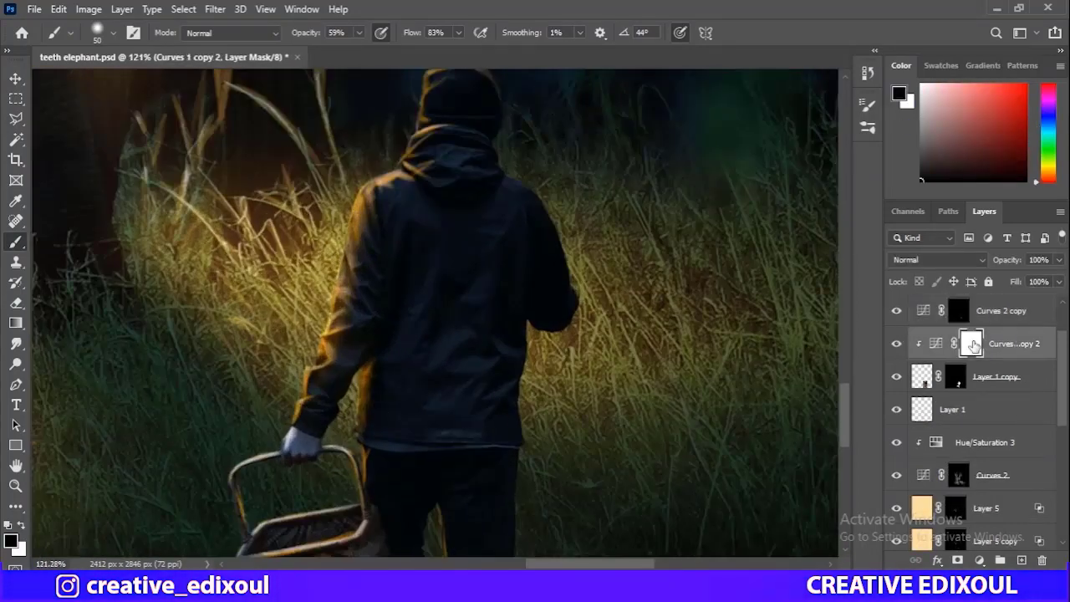
pyautogui.click(980, 560)
pyautogui.click(987, 326)
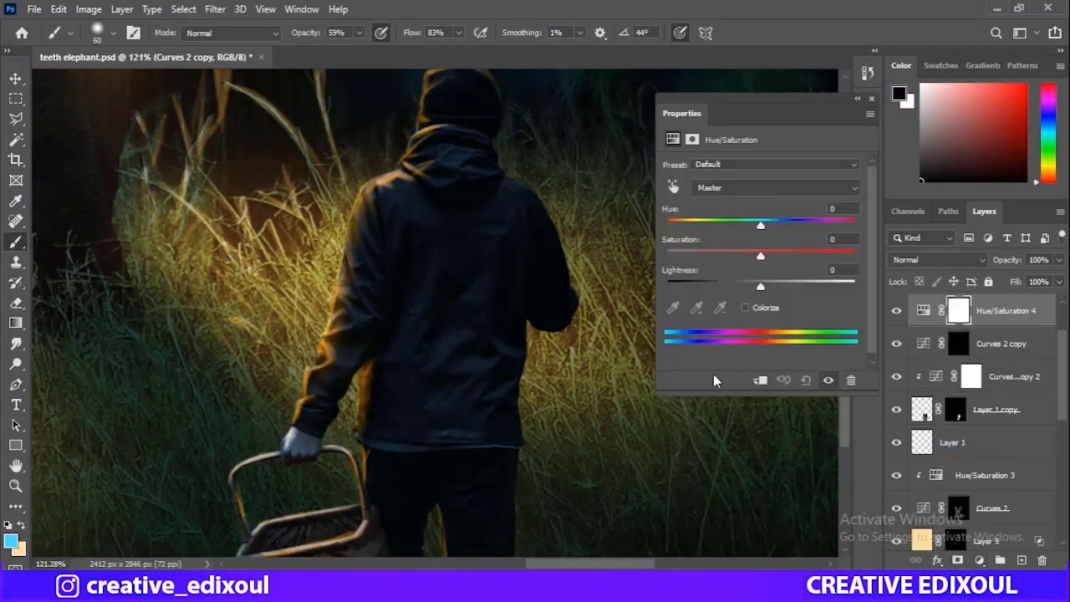
pyautogui.click(868, 105)
pyautogui.scroll(-5, 484, 321)
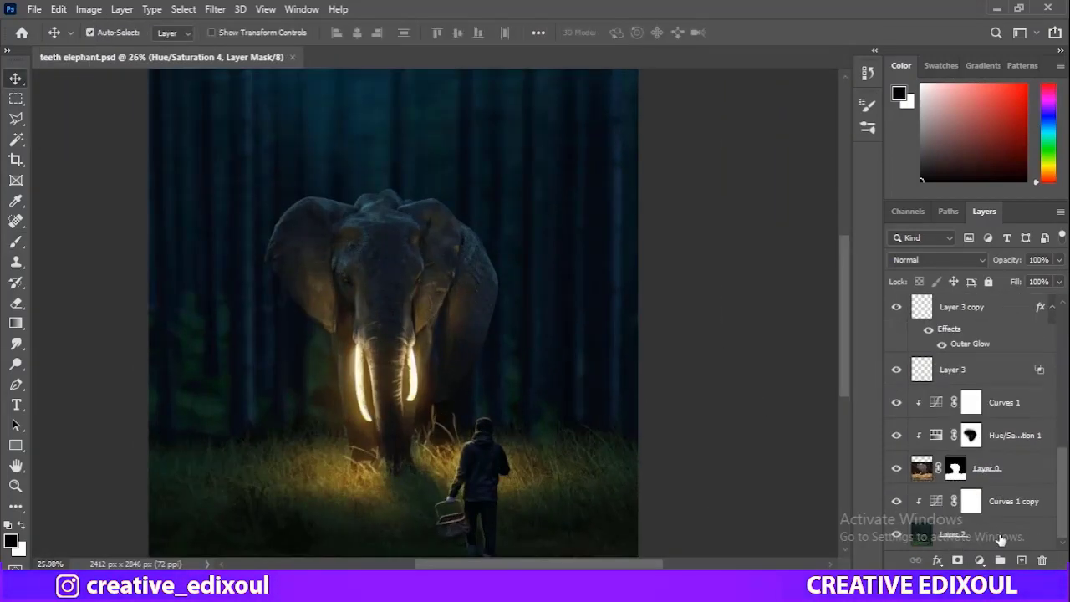
# Set up a large soft brush with a pale blue colour for painting mist.
pyautogui.press('b')
pyautogui.rightClick(423, 191)
pyautogui.press('Escape')
pyautogui.scroll(-1, 691, 324)
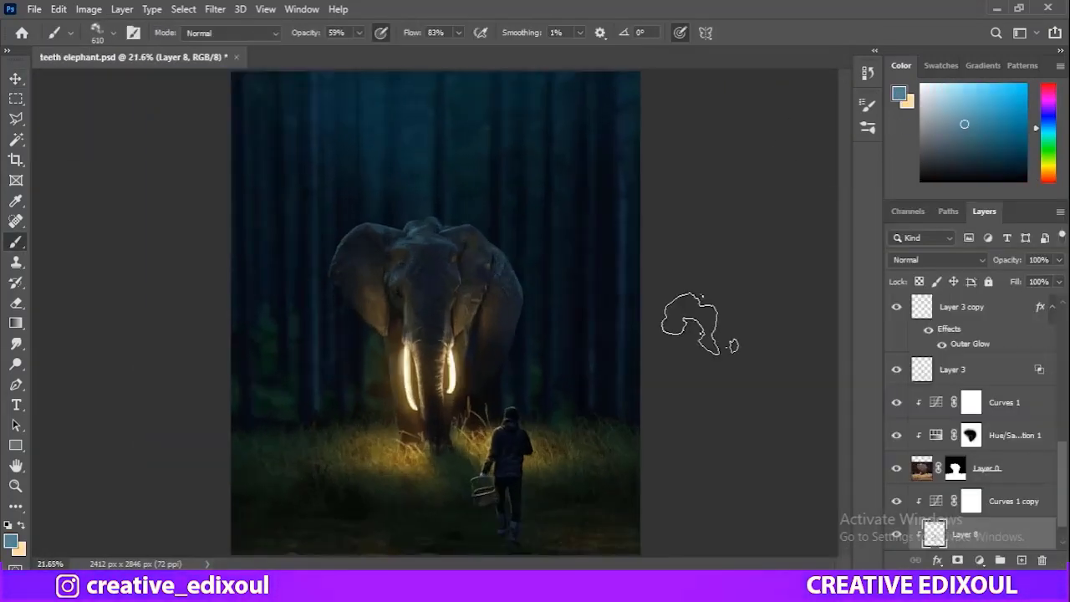
pyautogui.keyDown('alt'); pyautogui.click(368, 376); pyautogui.keyUp('alt')
pyautogui.press(']')
pyautogui.press(']')
pyautogui.press(']')
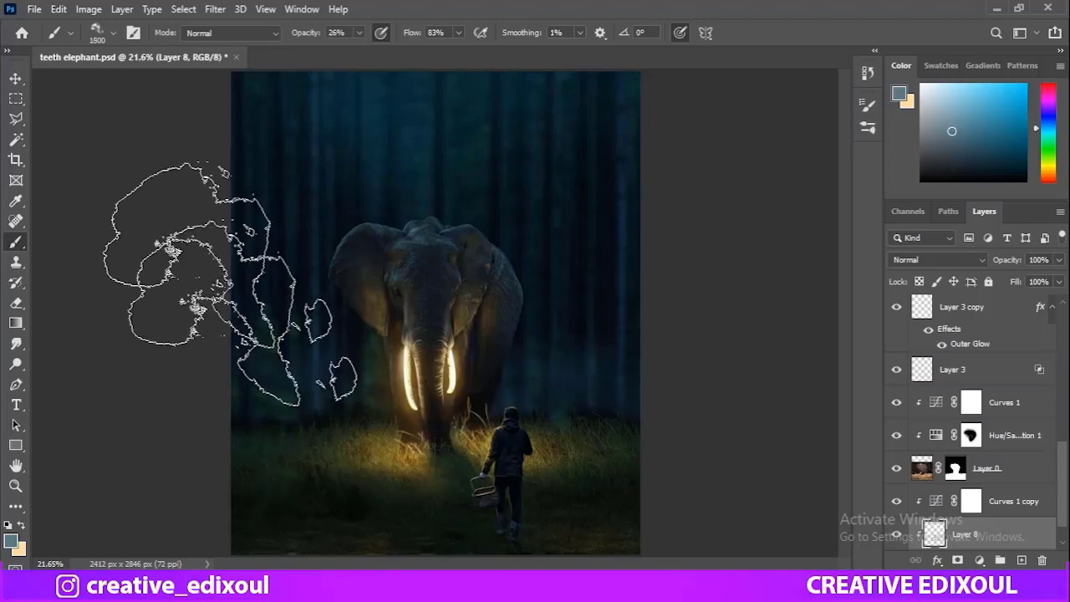
pyautogui.press('2')
pyautogui.press('6')
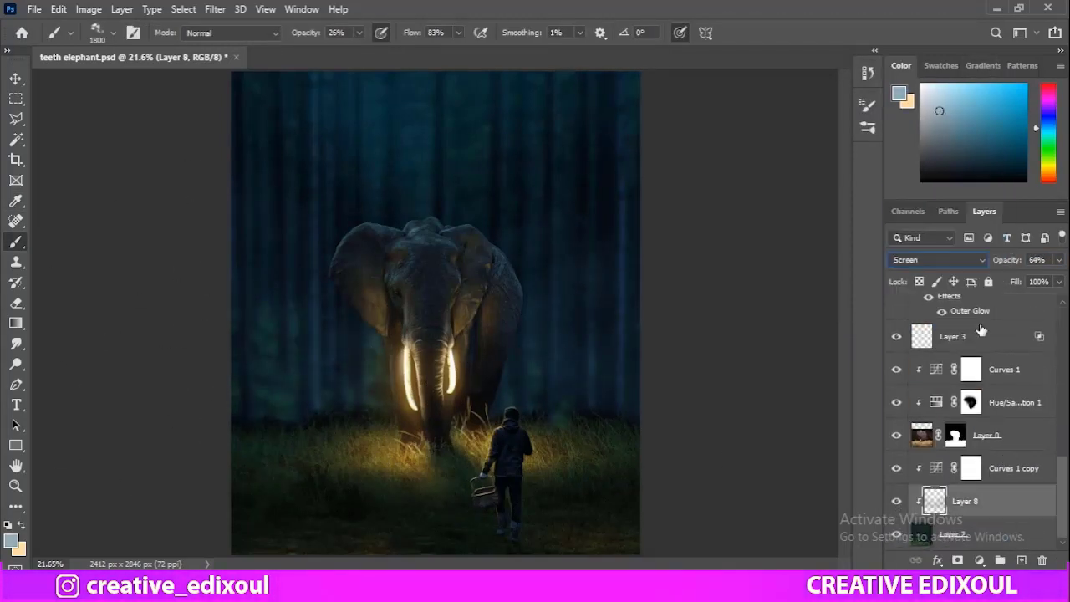
# Move Layer 8 under Layer 0, lower its opacity, and change the brush's Shape Dynamics size control.
pyautogui.moveTo(993, 452); pyautogui.dragTo(950, 490)
pyautogui.moveTo(1007, 260); pyautogui.dragTo(980, 265)
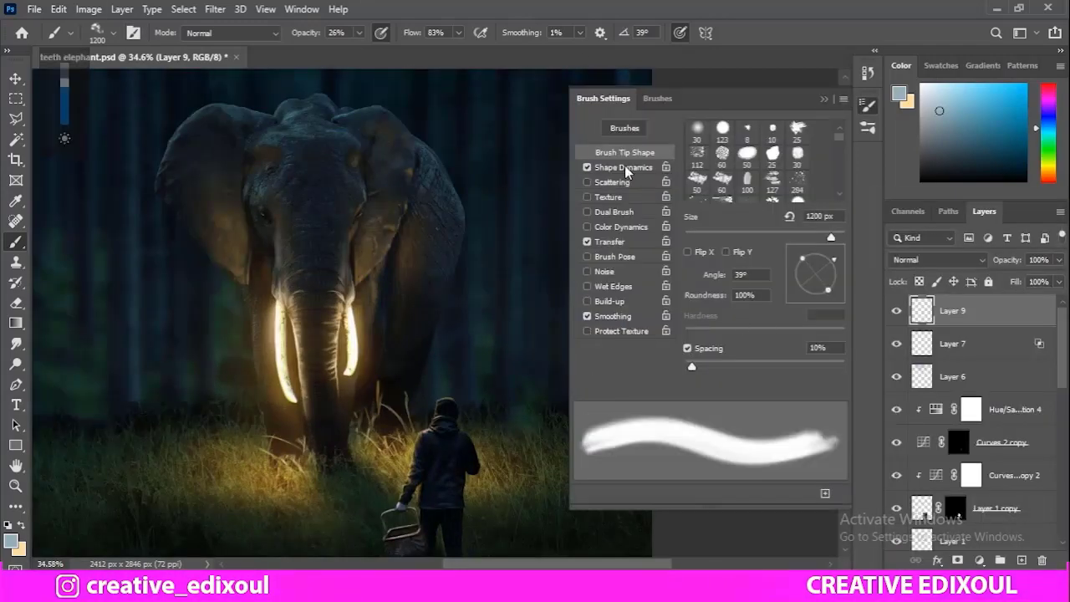
pyautogui.click(625, 170)
pyautogui.click(757, 264)
pyautogui.click(757, 330)
pyautogui.press('F5')
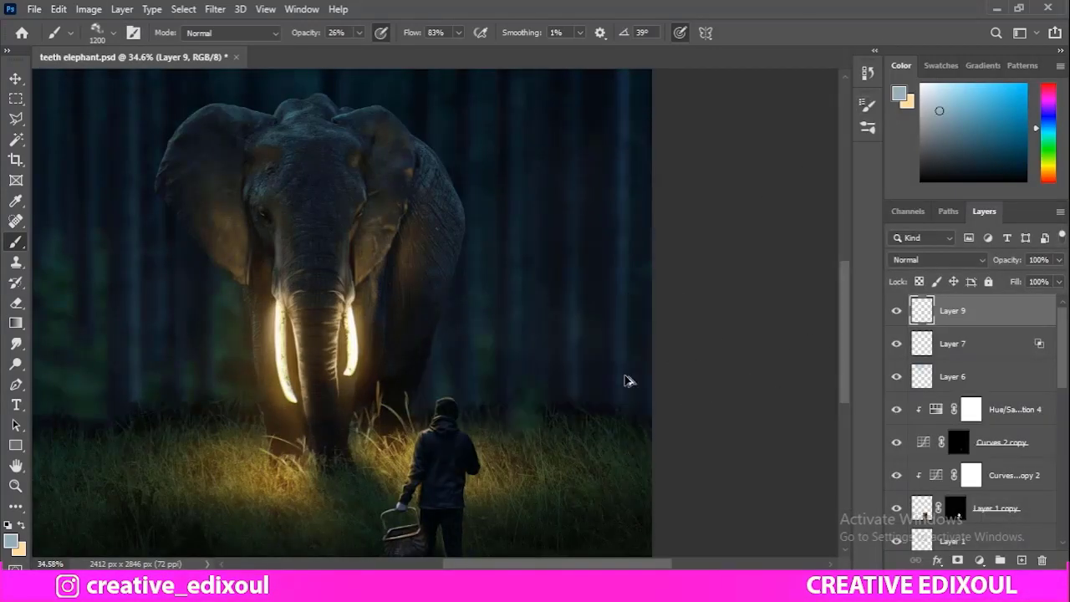
pyautogui.scroll(2, 629, 381)
# Paint soft mist, sampling the warm tusk glow and resizing the brush from 900 to 500.
pyautogui.press(']')
pyautogui.press(']')
pyautogui.press(']')
pyautogui.scroll(-4, 623, 414)
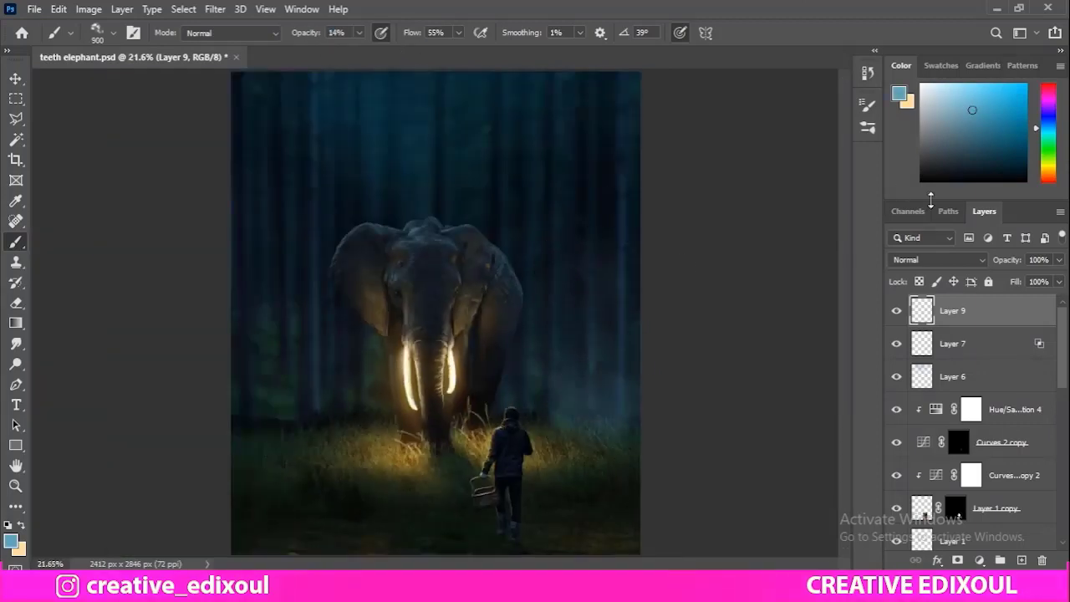
pyautogui.scroll(2, 434, 372)
pyautogui.keyDown('alt'); pyautogui.click(437, 371); pyautogui.keyUp('alt')
pyautogui.press('[')
pyautogui.press('[')
pyautogui.press('[')
pyautogui.scroll(2, 429, 365)
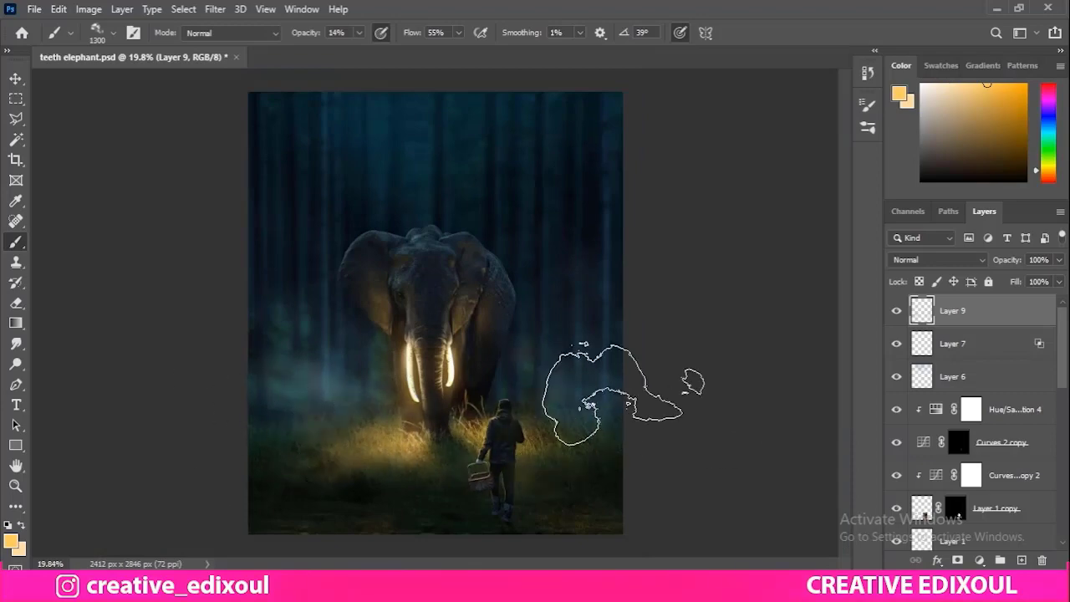
pyautogui.scroll(-4, 438, 452)
# Stamp all visible layers into a new merged layer and apply the Camera Raw Filter to it.
pyautogui.press('v')
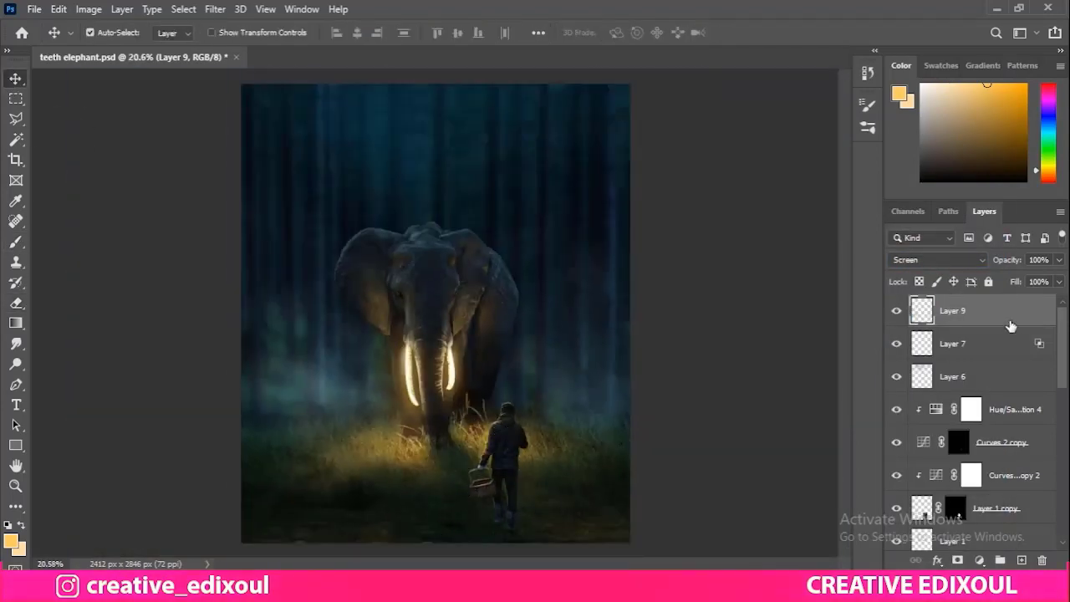
pyautogui.hotkey('ctrl', 'shift', 'alt', 'e')
pyautogui.click(215, 8)
pyautogui.click(242, 72)
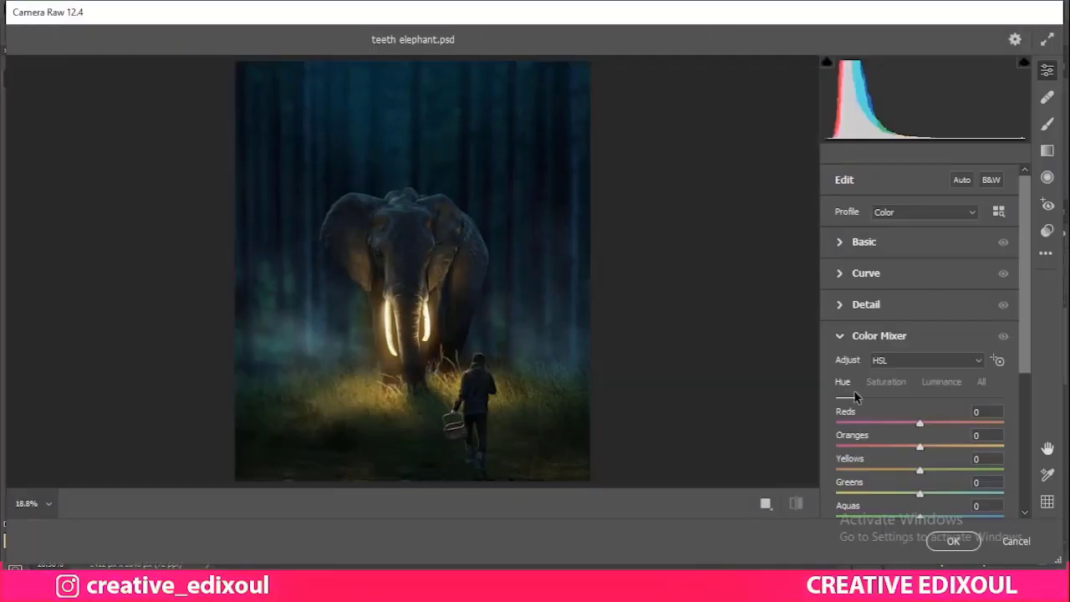
# Raise Exposure to +0.05, Contrast to +12, Highlights to +21 and Texture to +23.
pyautogui.click(864, 242)
pyautogui.moveTo(920, 303); pyautogui.dragTo(938, 352)
pyautogui.scroll(-1, 938, 352)
pyautogui.moveTo(920, 439); pyautogui.dragTo(942, 440)
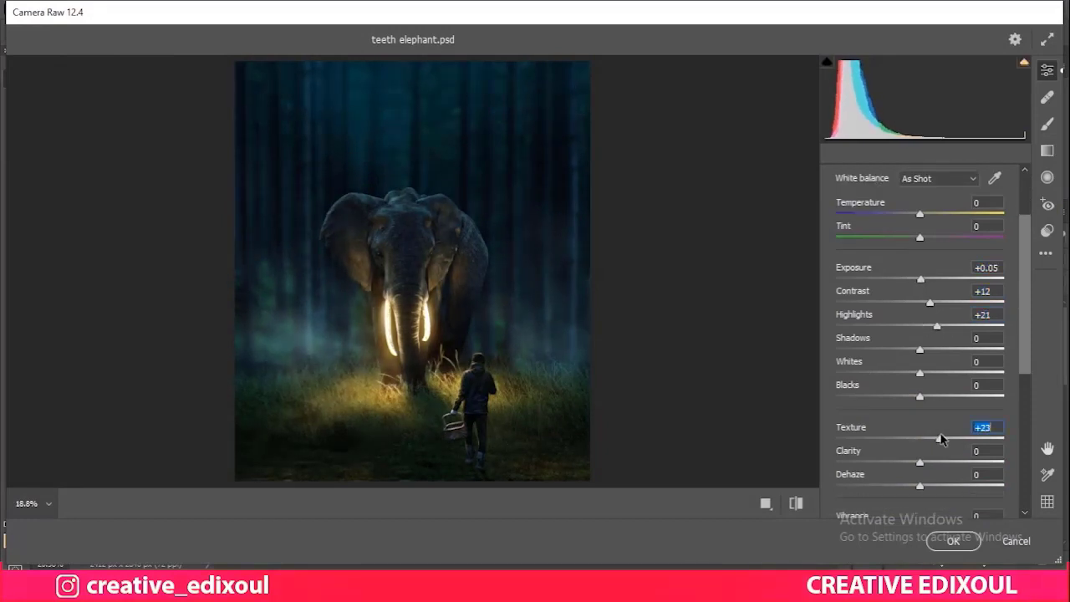
pyautogui.scroll(-4, 861, 427)
# Add cool blue split toning (highlights 193/12, shadows 227/7) and apply the Camera Raw grade.
pyautogui.hotkey('ctrl', 'alt', '3')
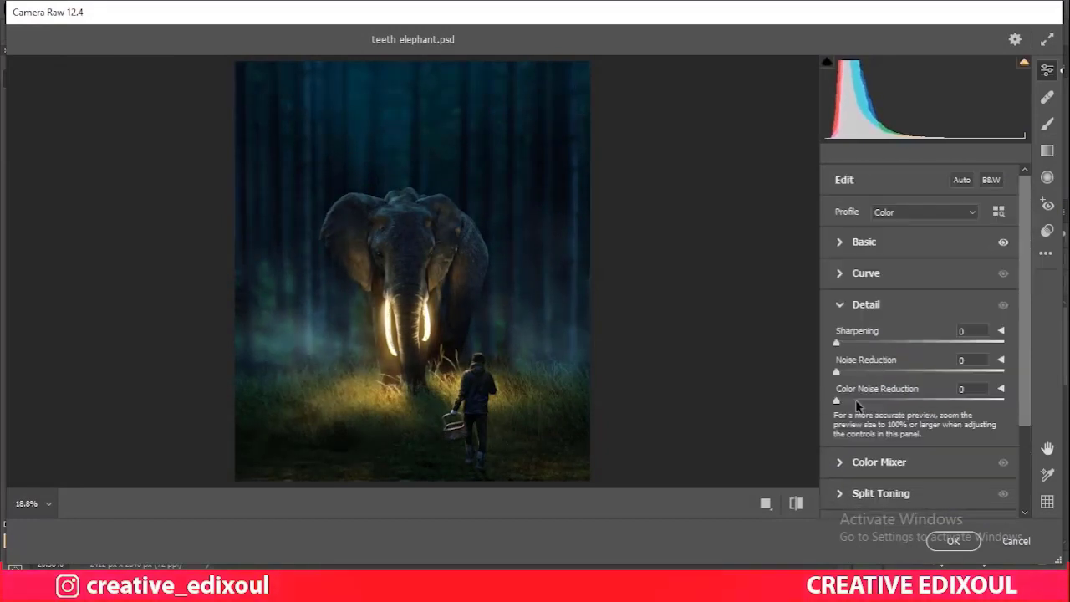
pyautogui.click(847, 308)
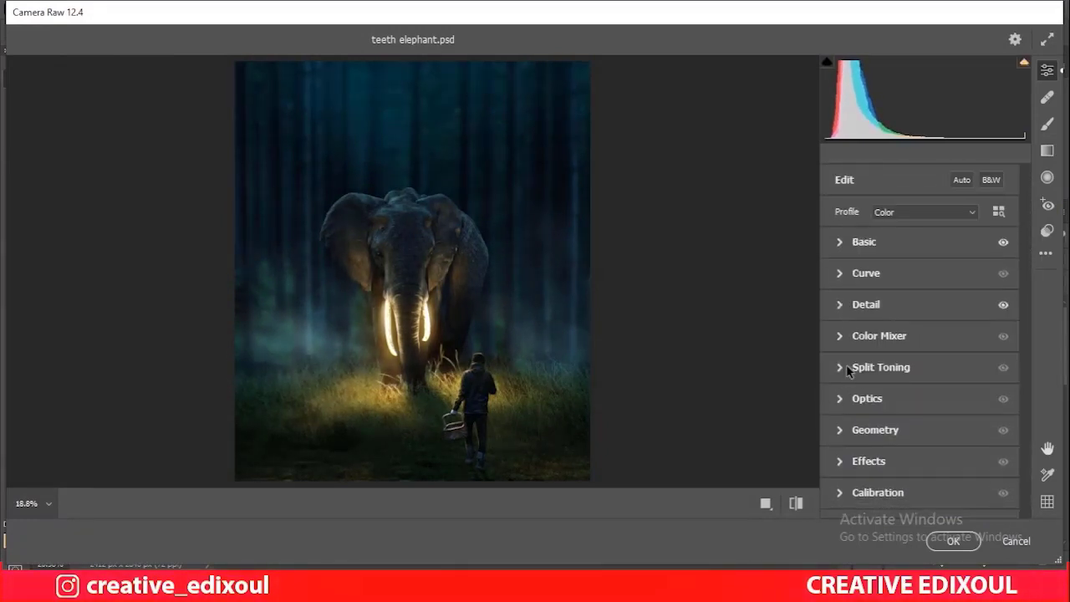
pyautogui.click(848, 372)
pyautogui.click(847, 325)
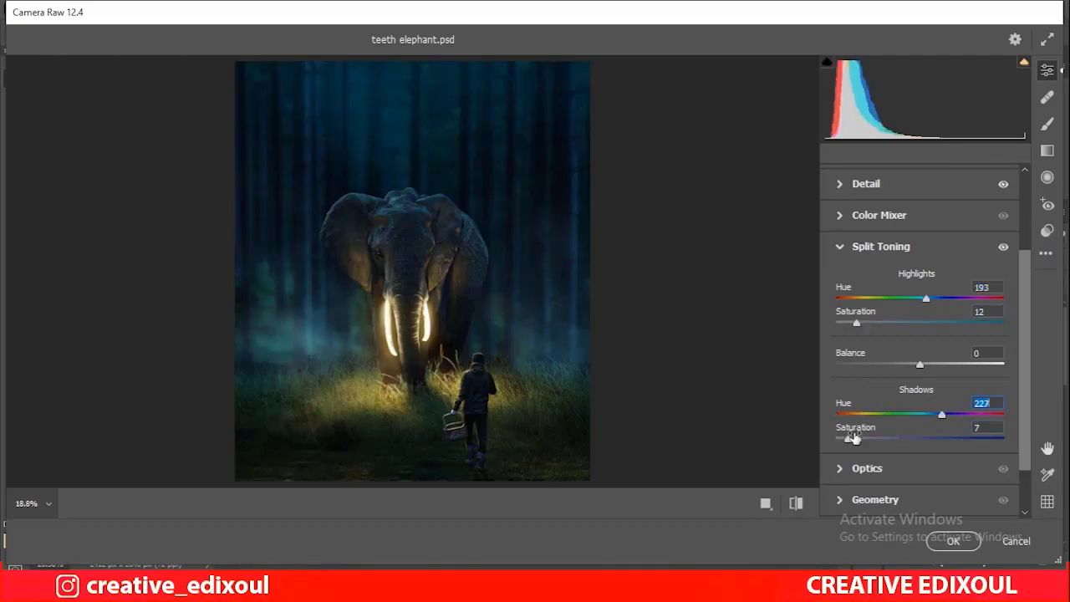
pyautogui.press('Return')
pyautogui.scroll(3, 484, 358)
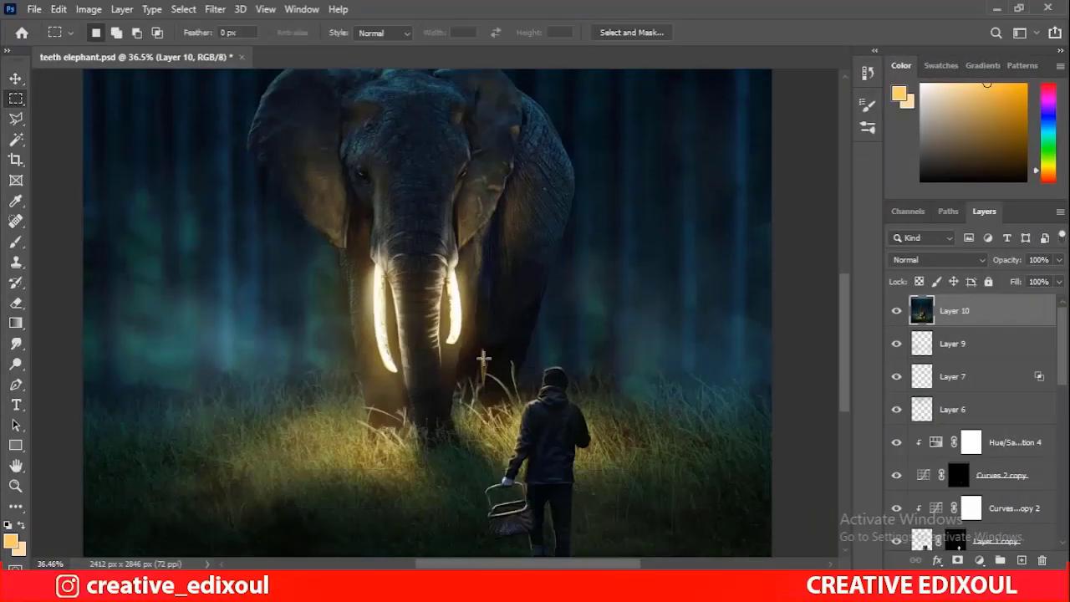